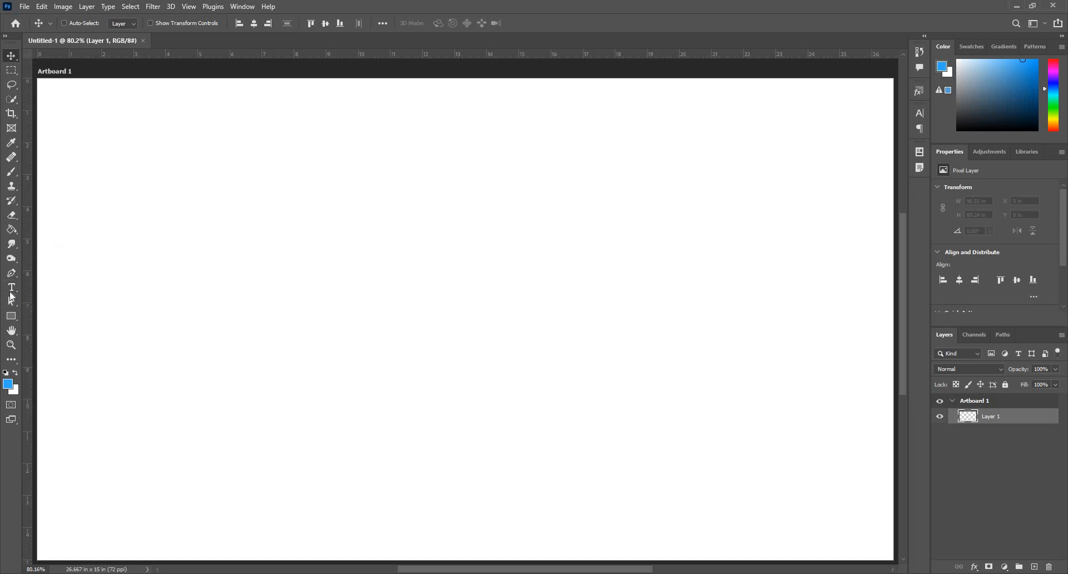
Step: Create a horizontal text layer reading "Photshop" in the upper part of the artboard
left_click(11, 288)
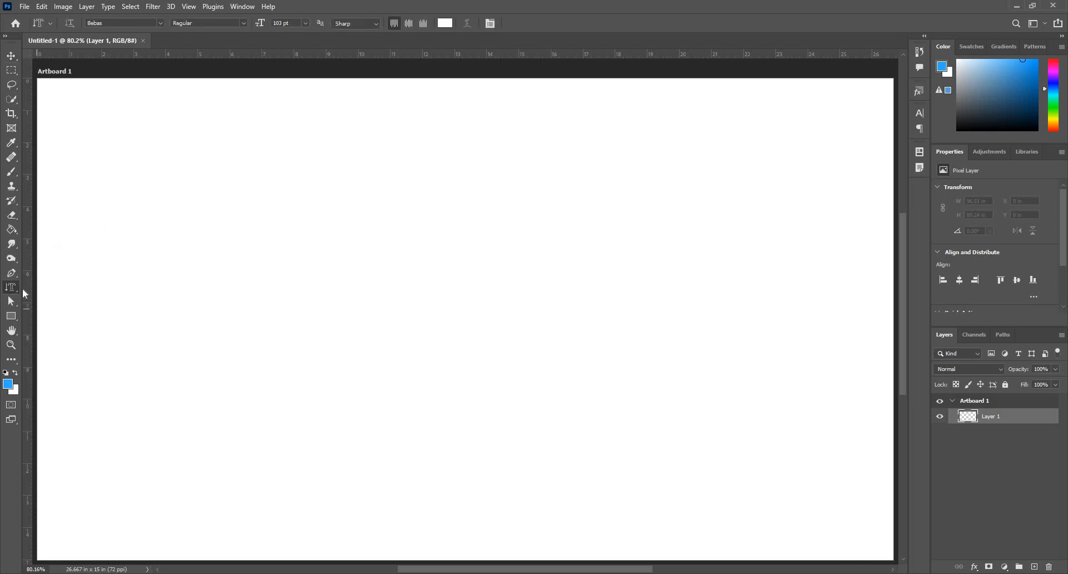
right_click(14, 292)
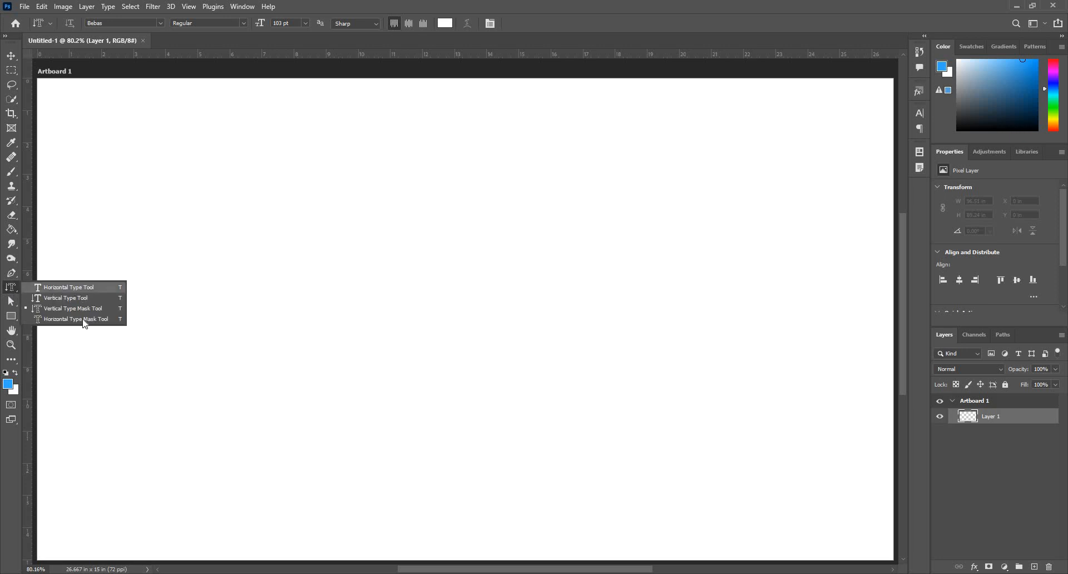
left_click(82, 290)
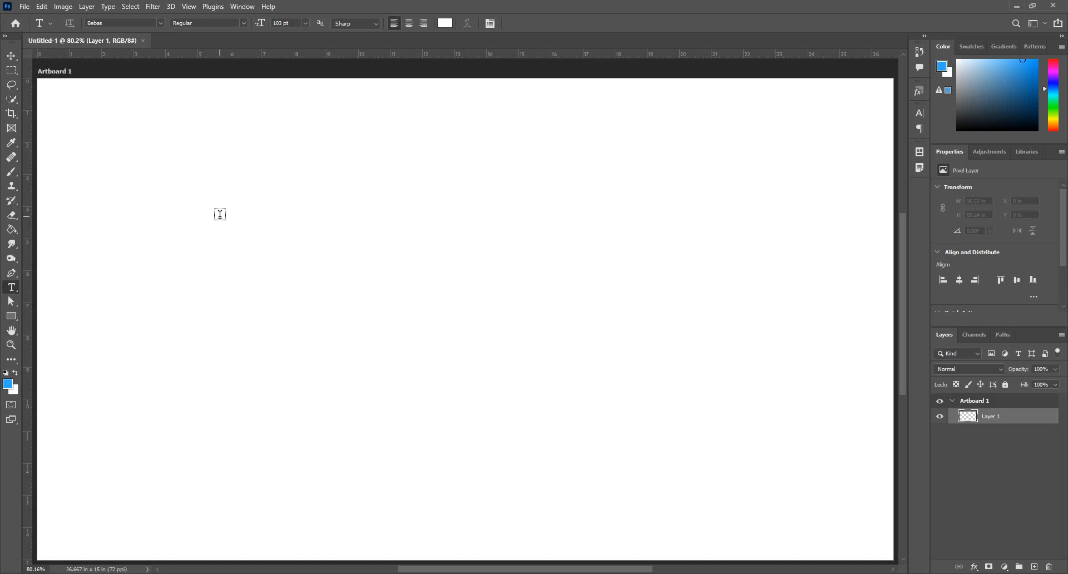
left_click(221, 214)
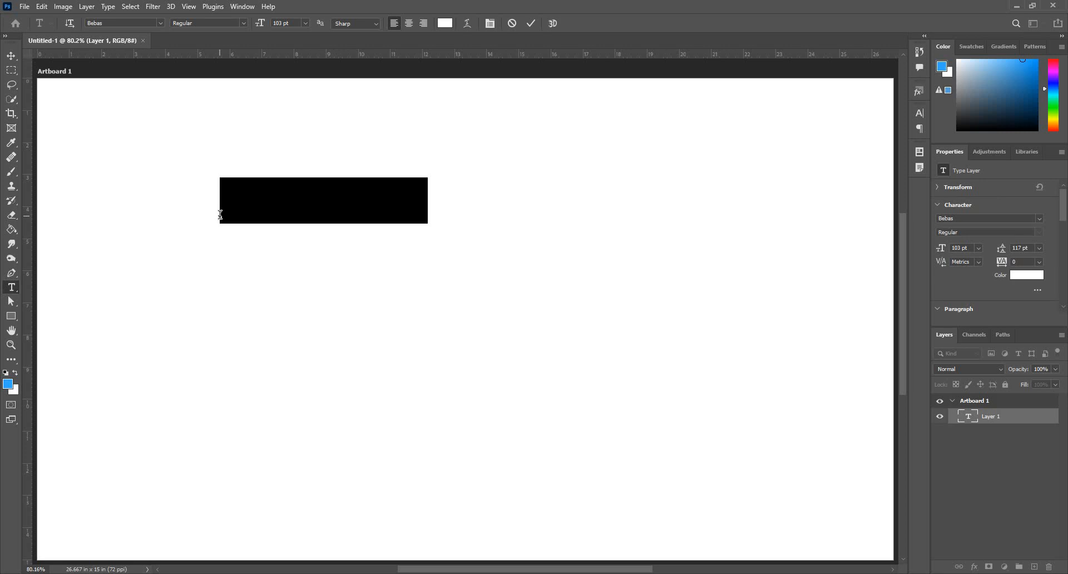
type("ph")
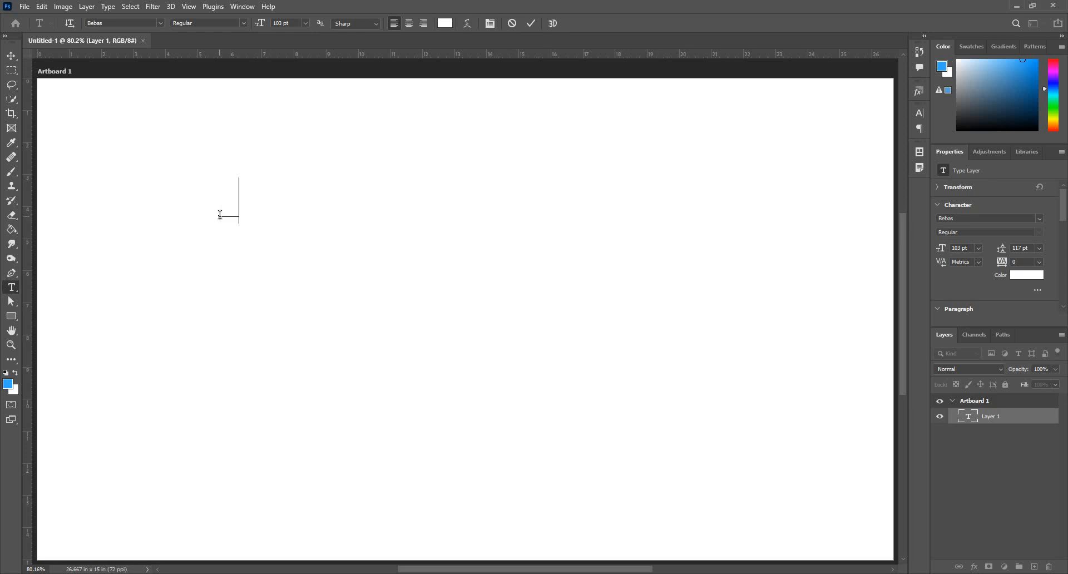
type("otoshop")
key("ctrl+Return")
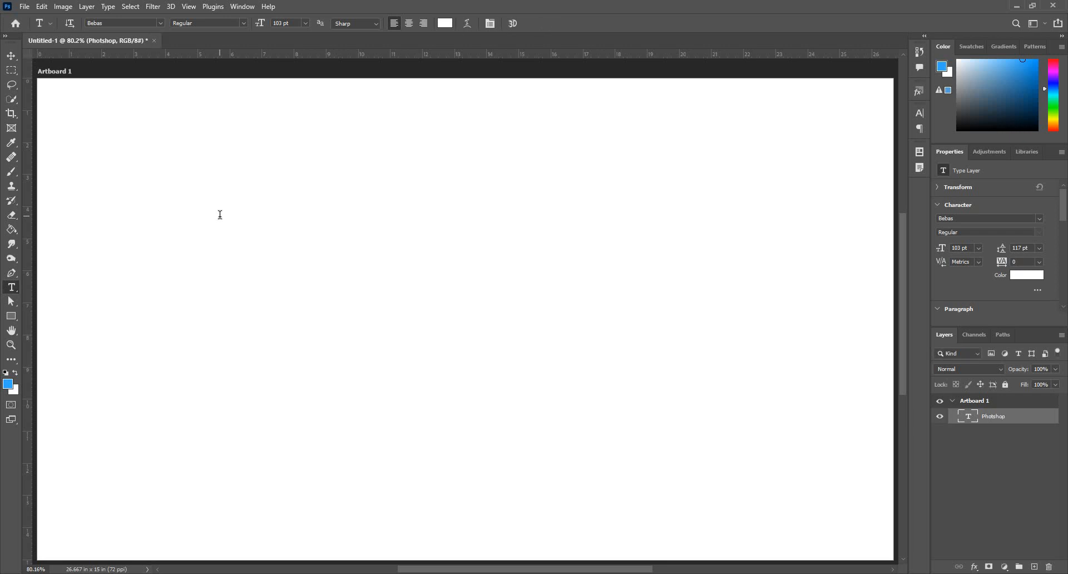
Step: Change the colour of the white text to black
left_click(447, 25)
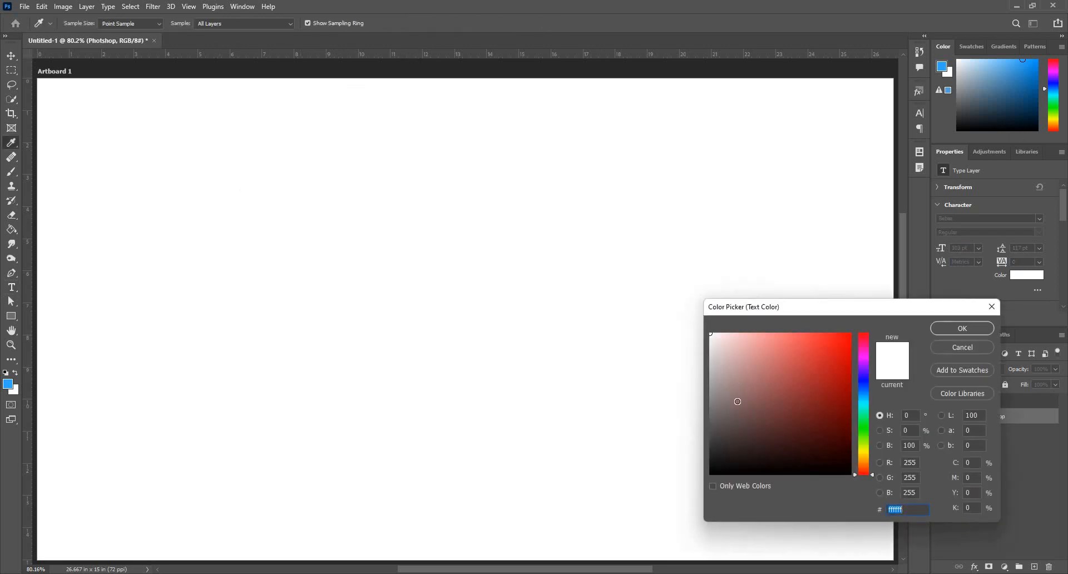
left_click(710, 473)
left_click(954, 323)
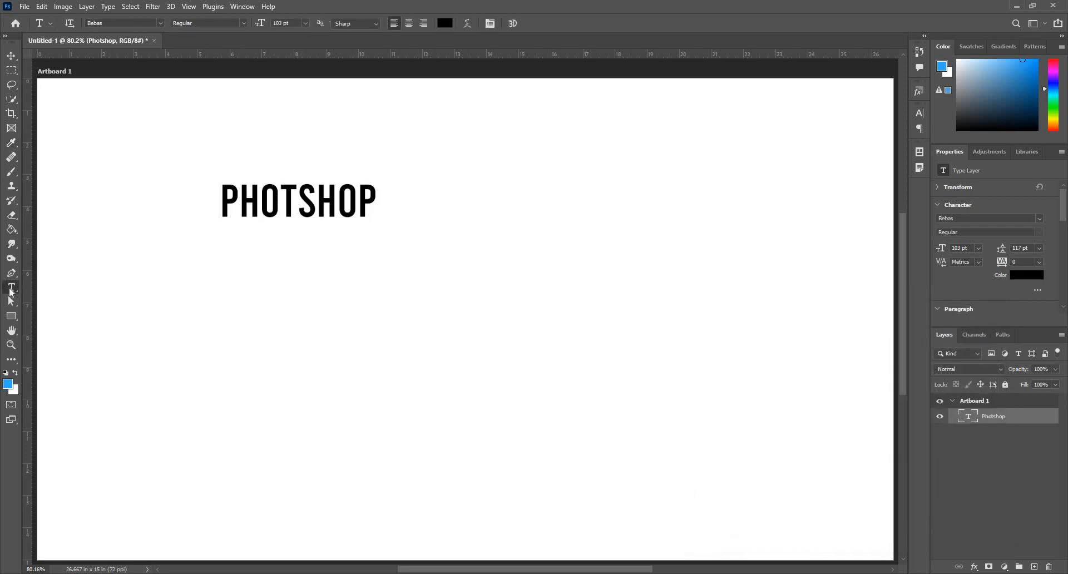
Step: Insert the missing "o" after the "t" so the text reads "Photoshop", and commit the edit
left_click(299, 195)
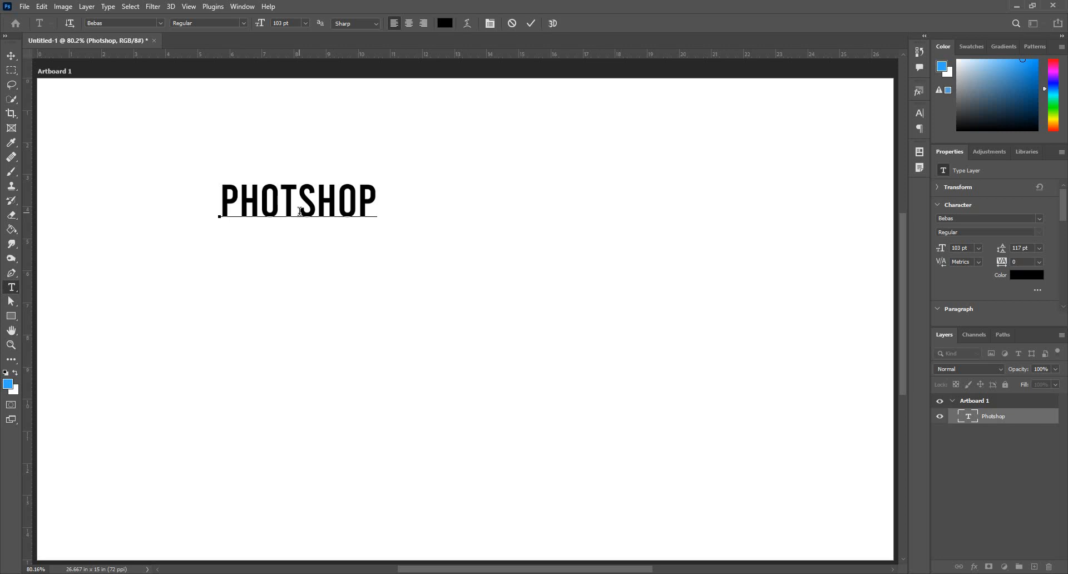
type("O")
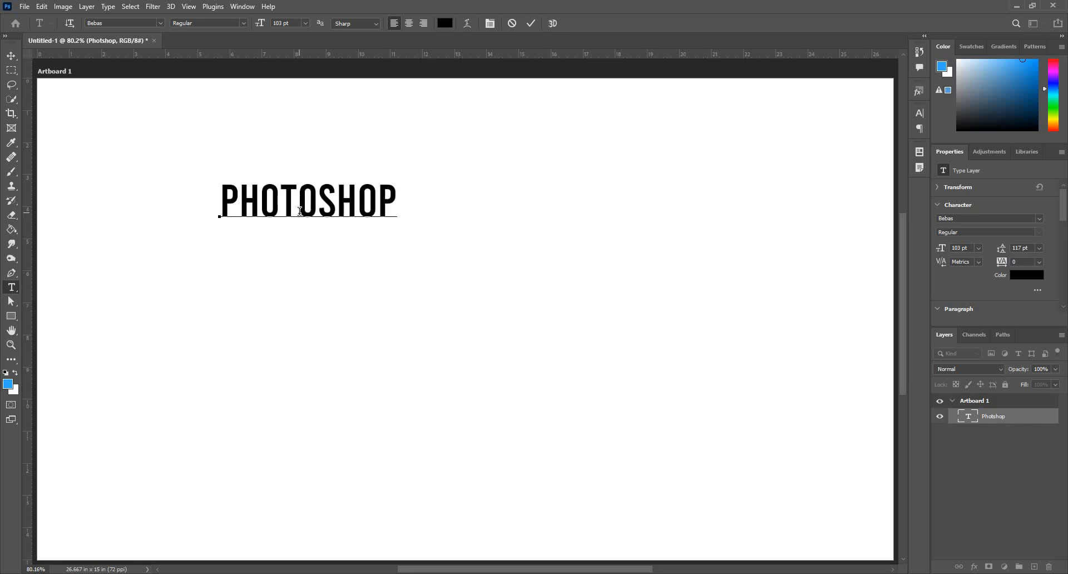
key("ctrl+Return")
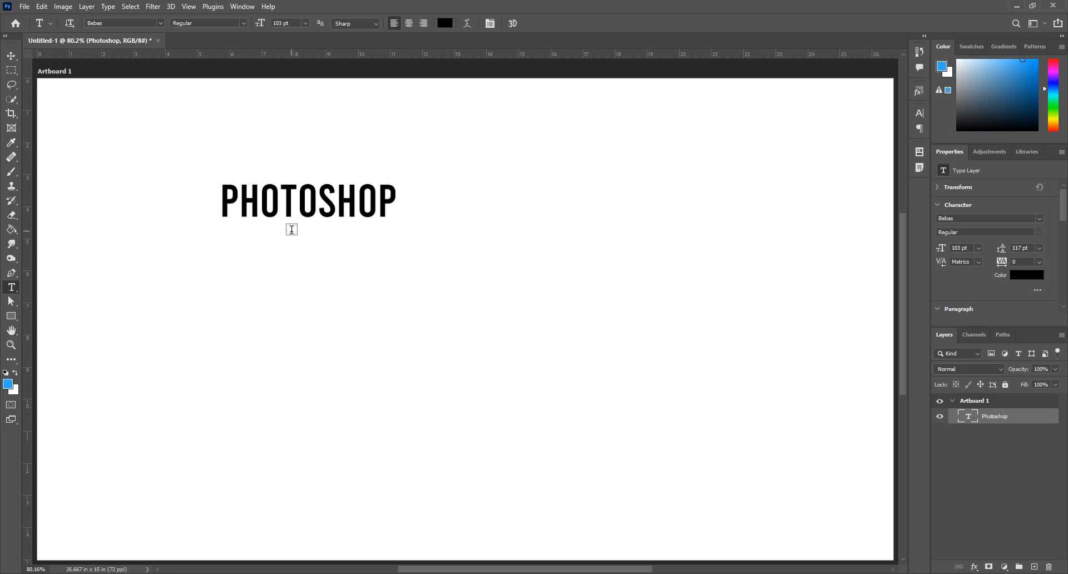
left_click(324, 195)
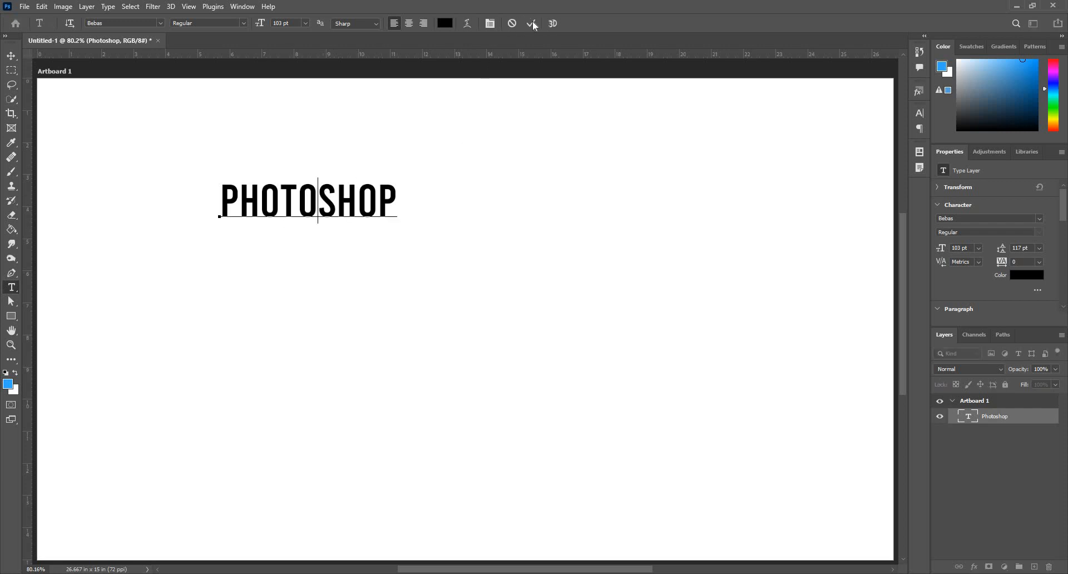
left_click(532, 24)
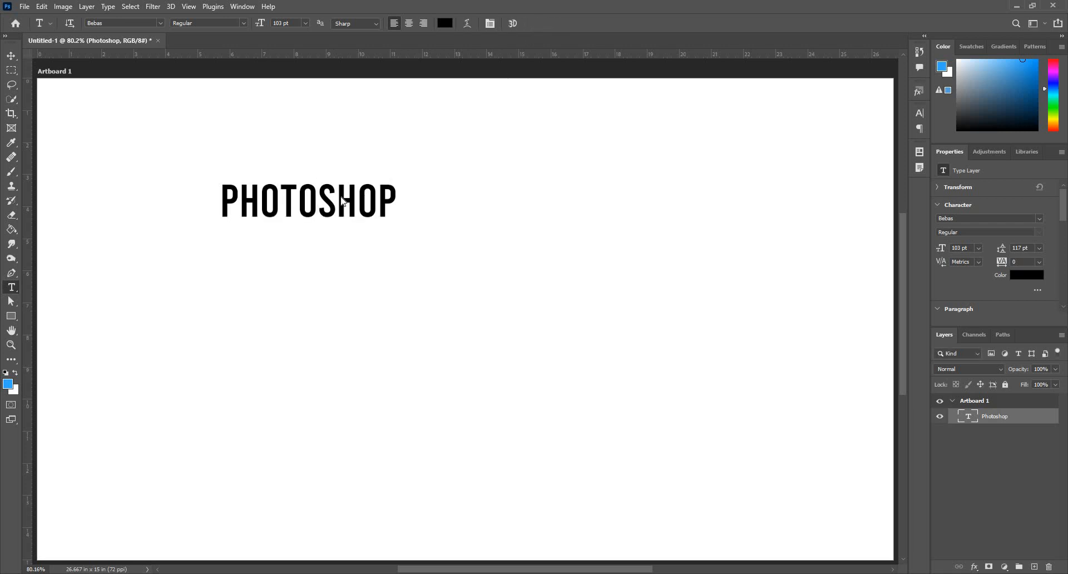
Step: Move the "Photoshop" text to near the centre of the artboard and return to the Type tool
key("v")
left_click_drag(418, 282, 489, 313)
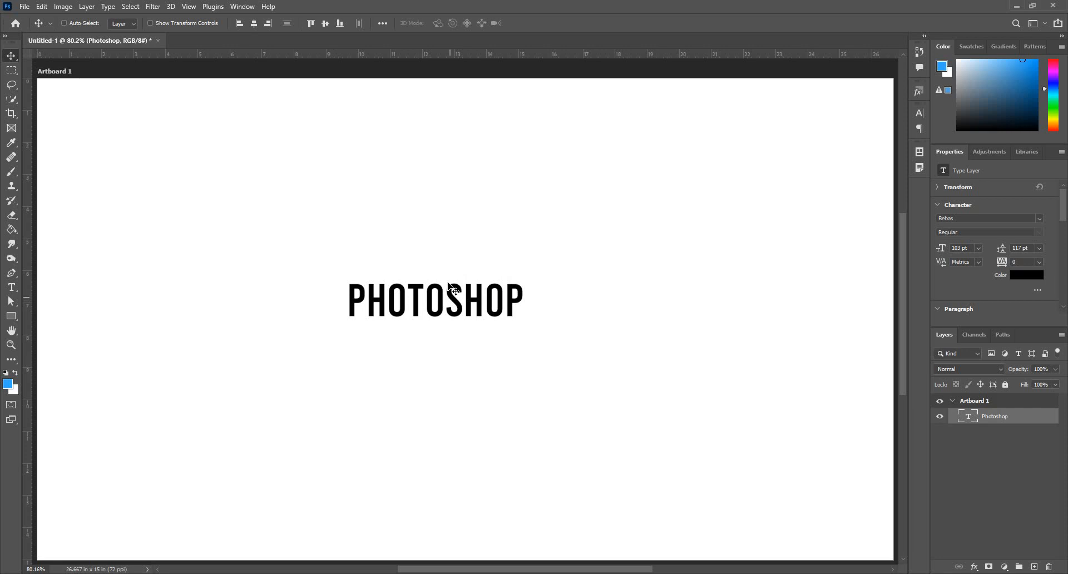
key("t")
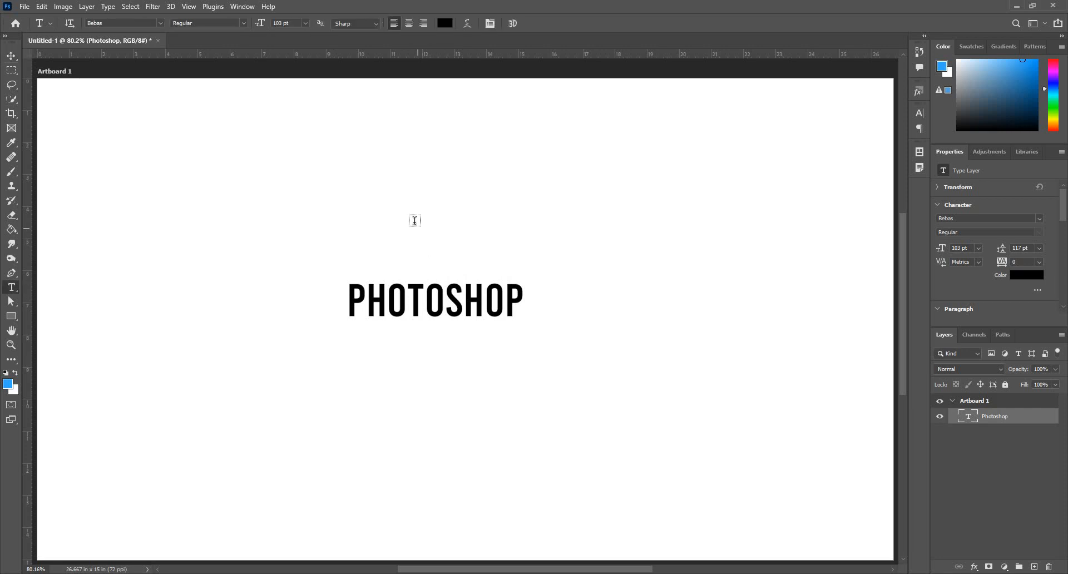
Step: Change the font of the "Photoshop" text to Khand
left_click(160, 23)
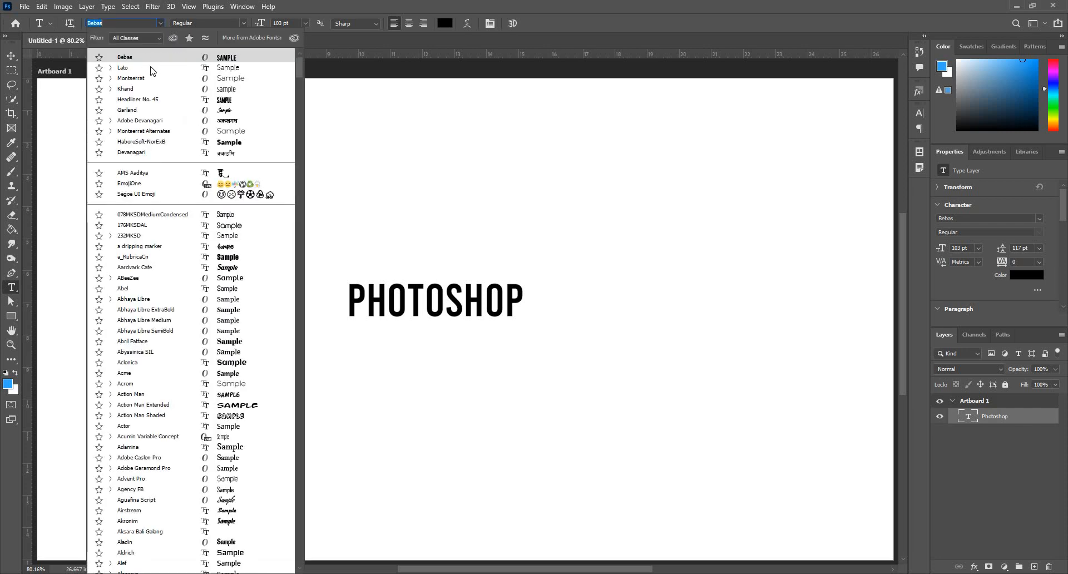
key("Down")
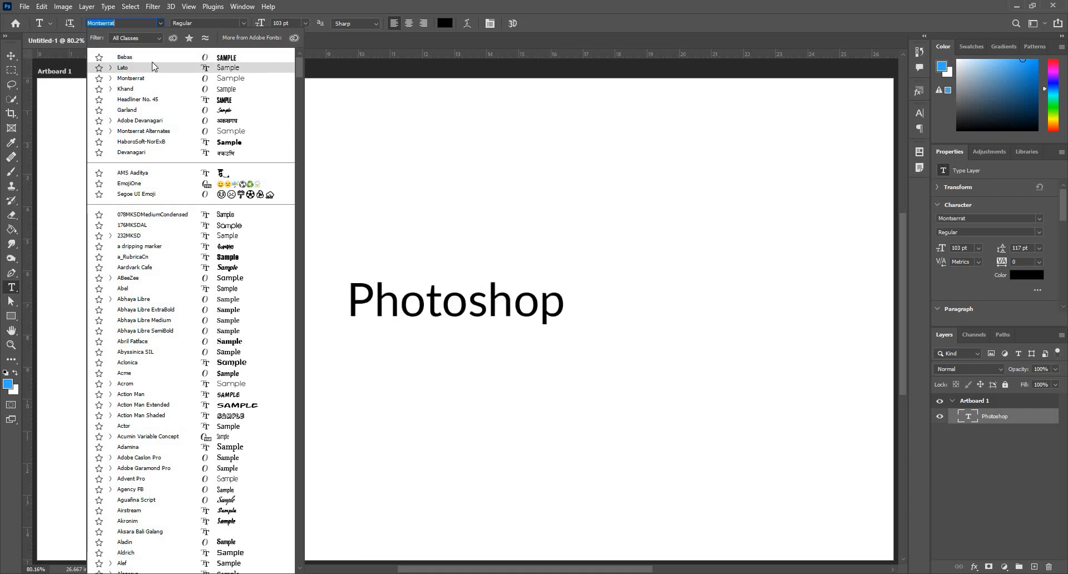
left_click(147, 90)
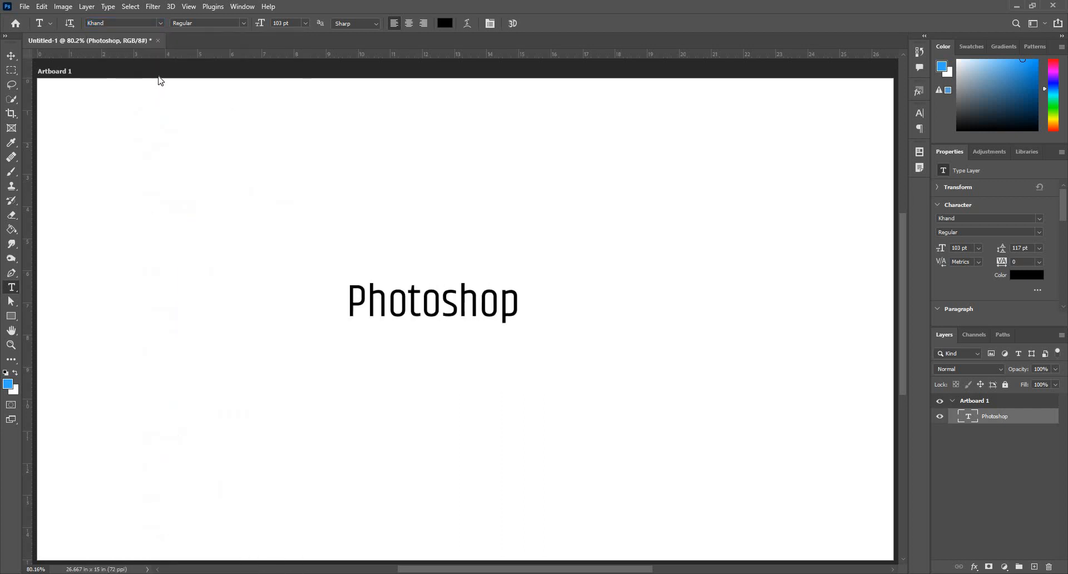
Step: Try the Bold and Light styles of the Khand font on the text
left_click(242, 24)
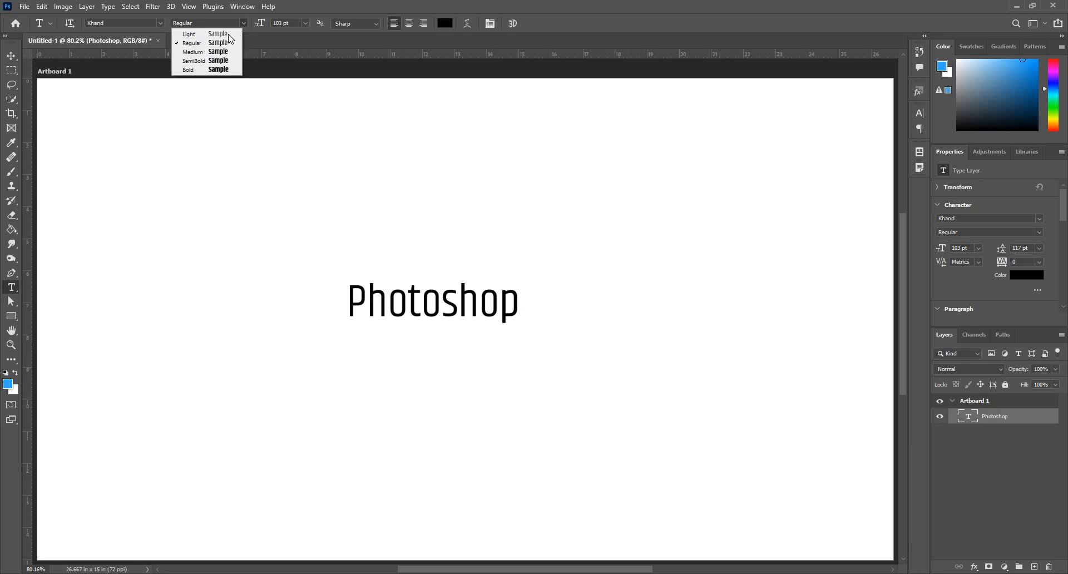
left_click(218, 68)
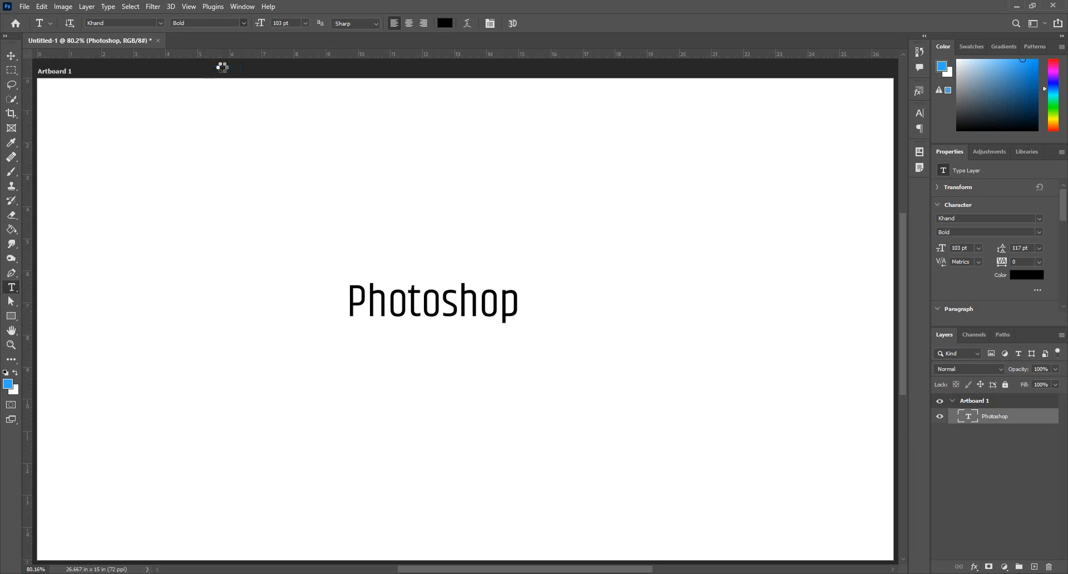
left_click(242, 23)
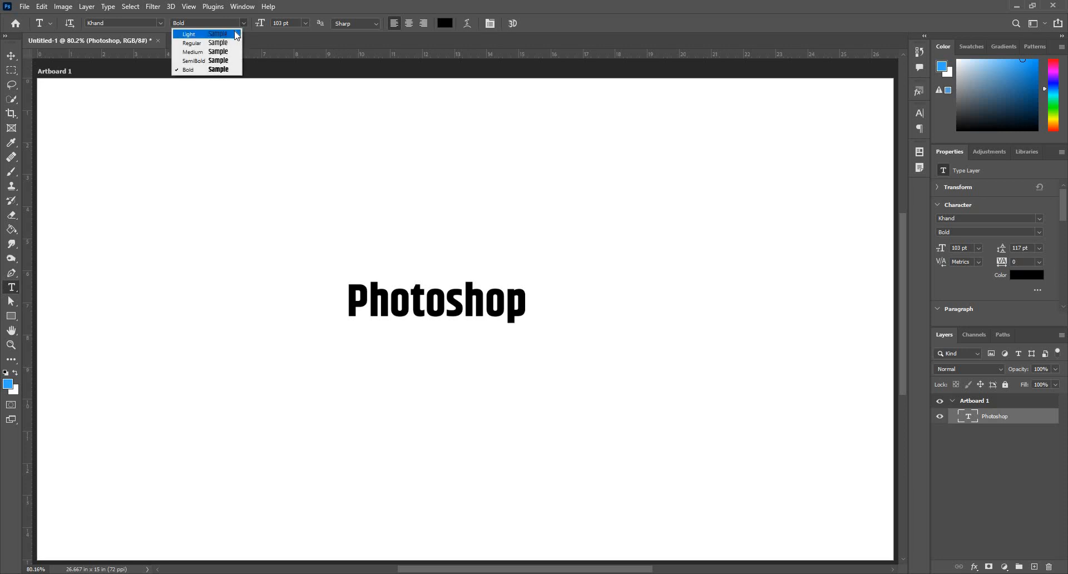
left_click(239, 34)
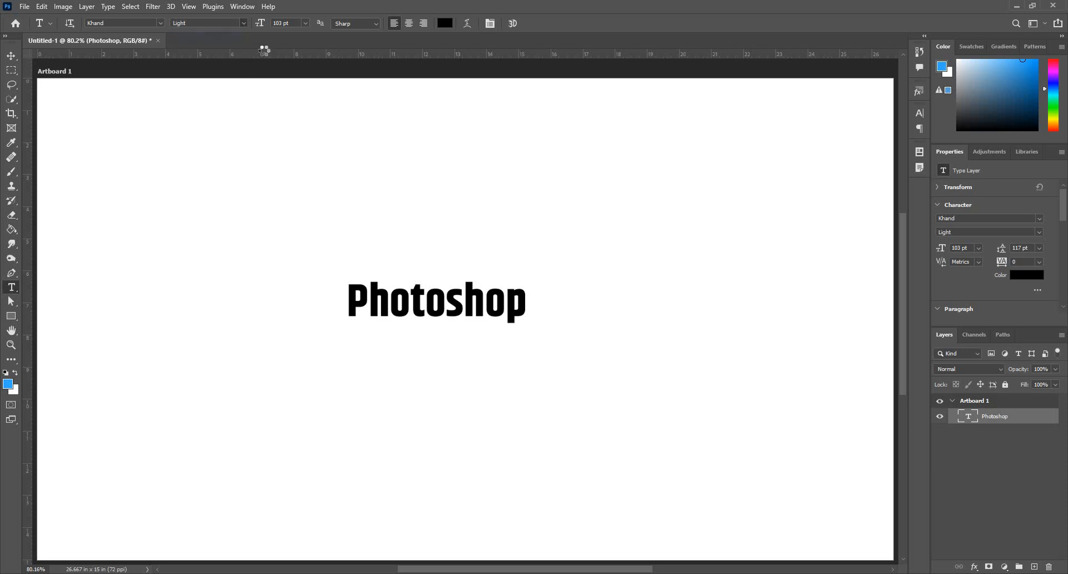
left_click(244, 23)
left_click(240, 33)
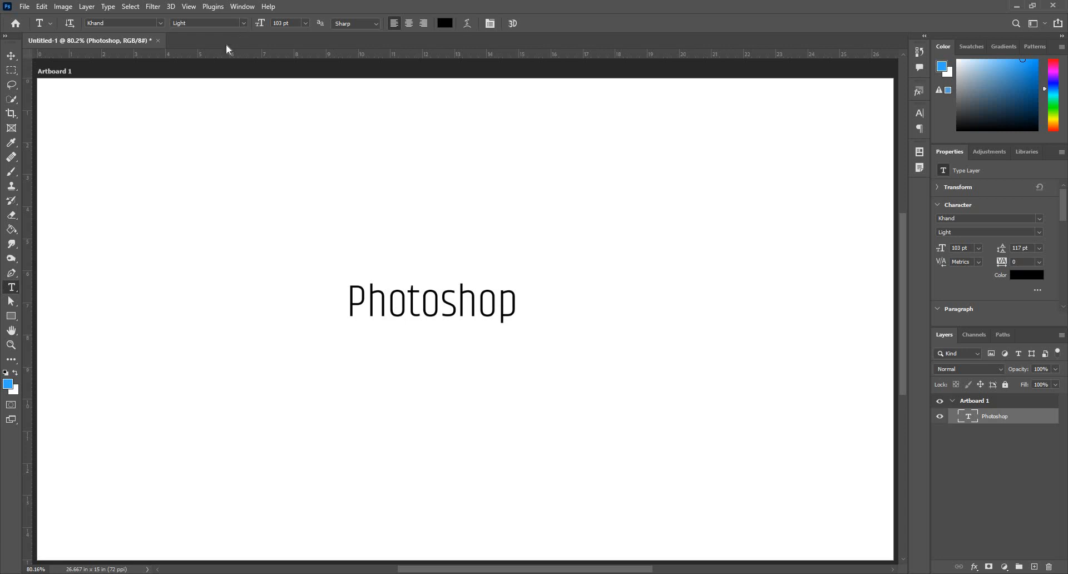
left_click(243, 23)
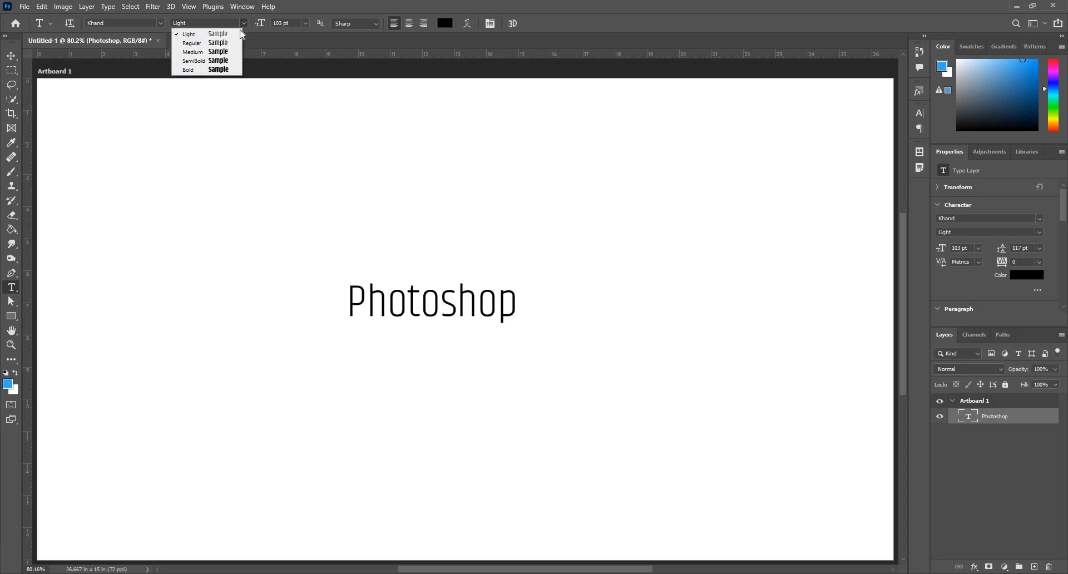
left_click(243, 23)
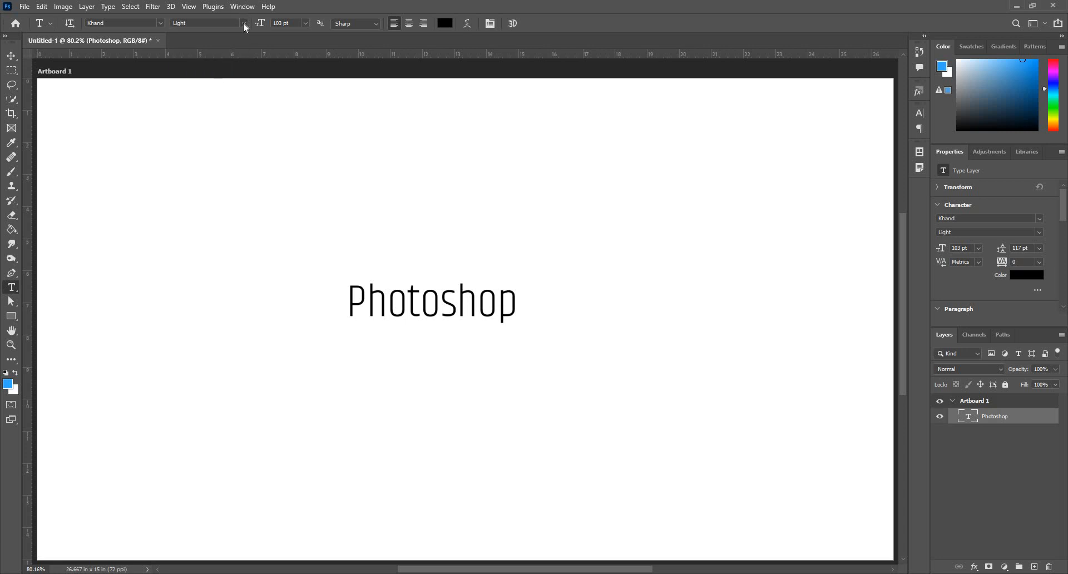
Step: Change the text's font to Lato and its style to Bold
left_click(160, 23)
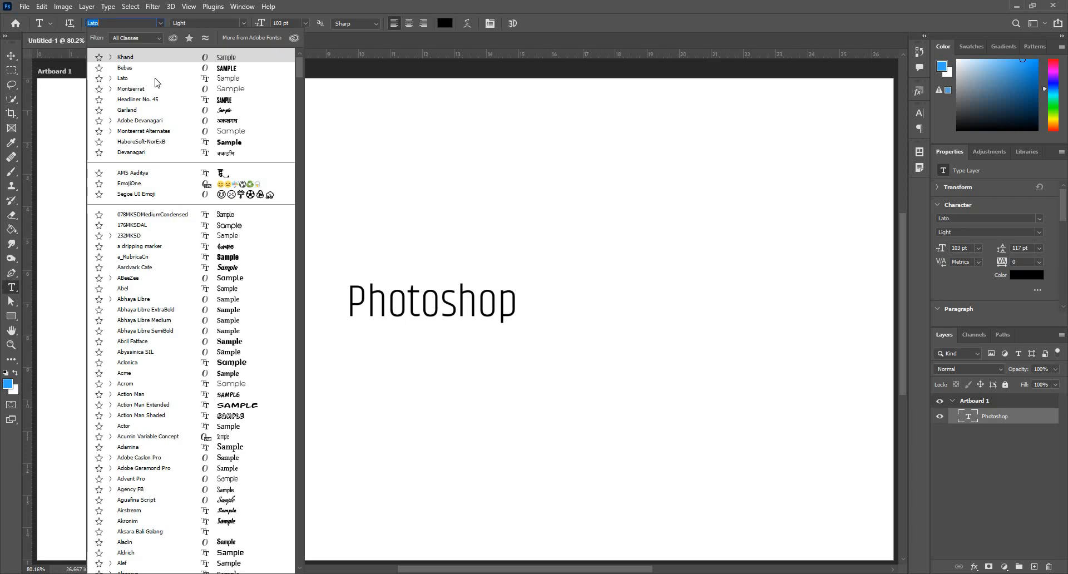
left_click(245, 20)
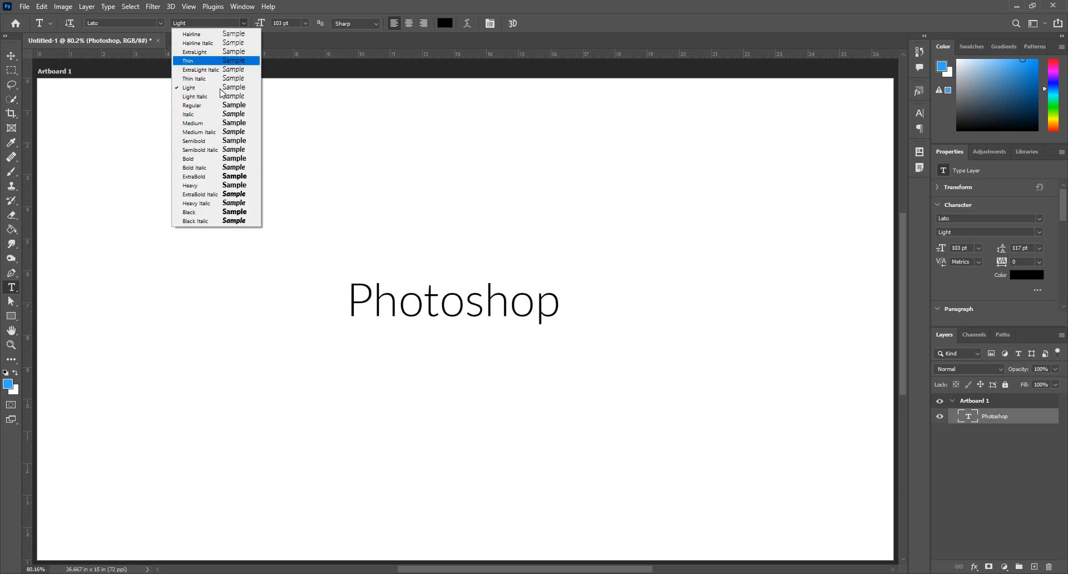
left_click(217, 159)
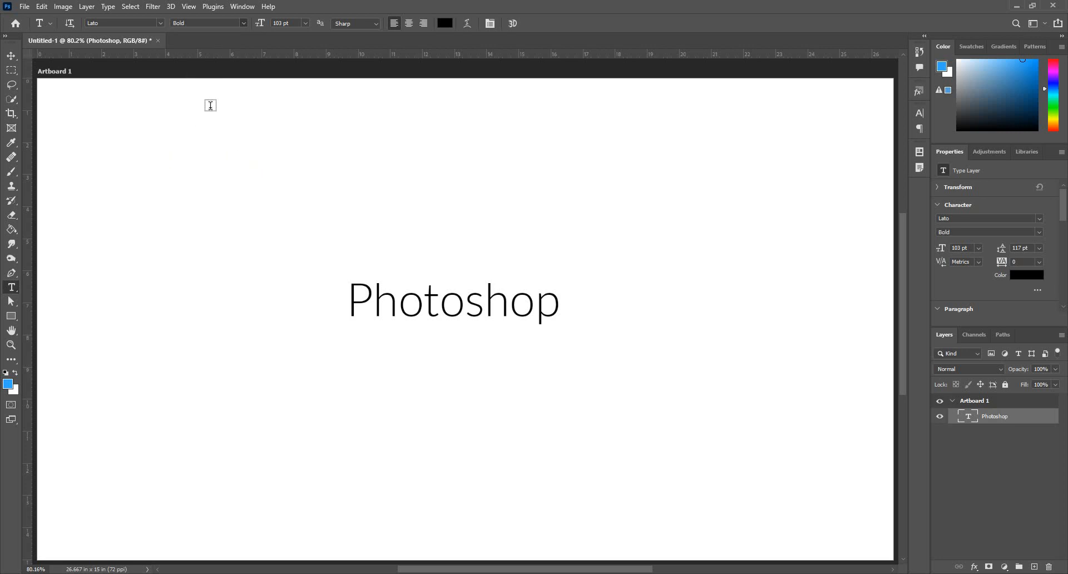
left_click(243, 25)
left_click(243, 26)
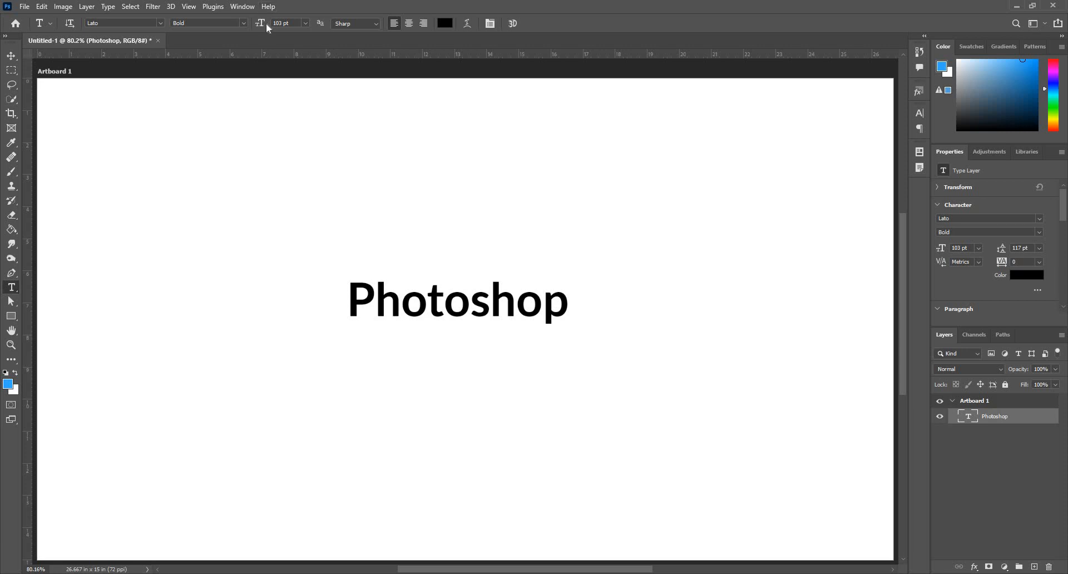
Step: Resize the text through 72 pt, 200 pt and 213 pt, ending at a font size of 205 pt
left_click(305, 24)
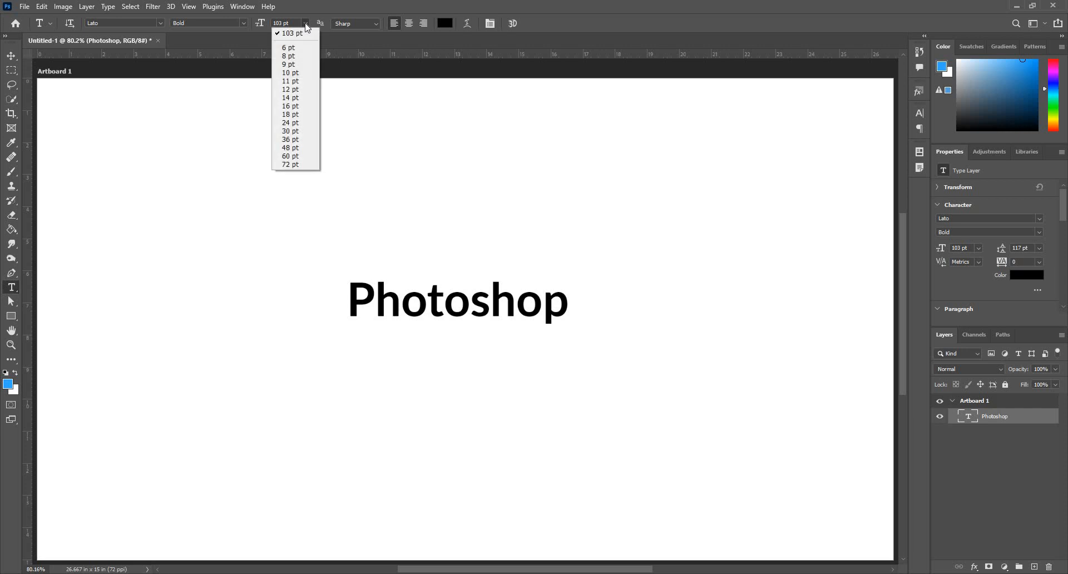
left_click(305, 163)
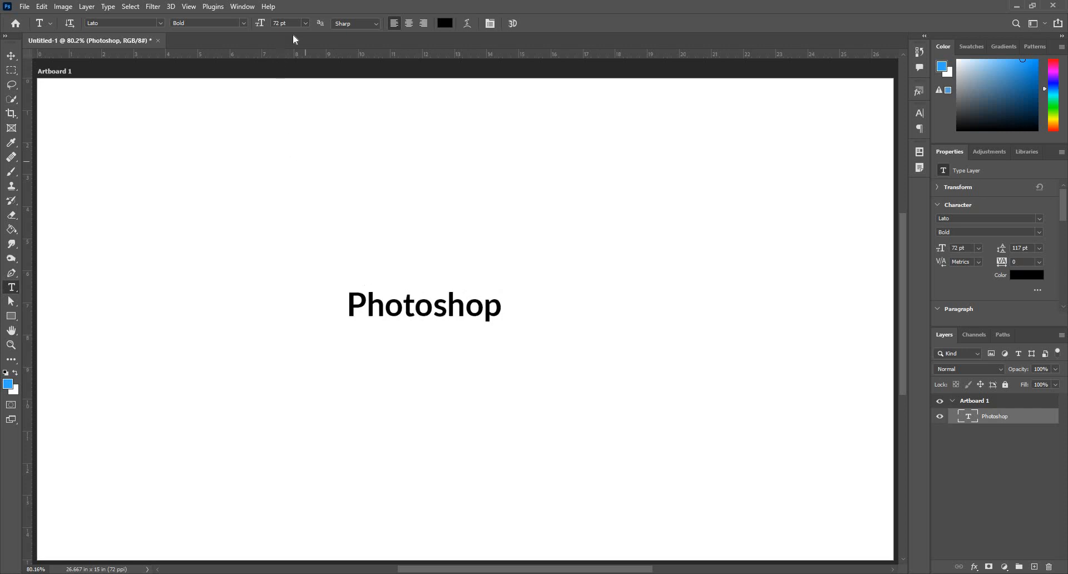
key("Return")
type("200")
key("Return")
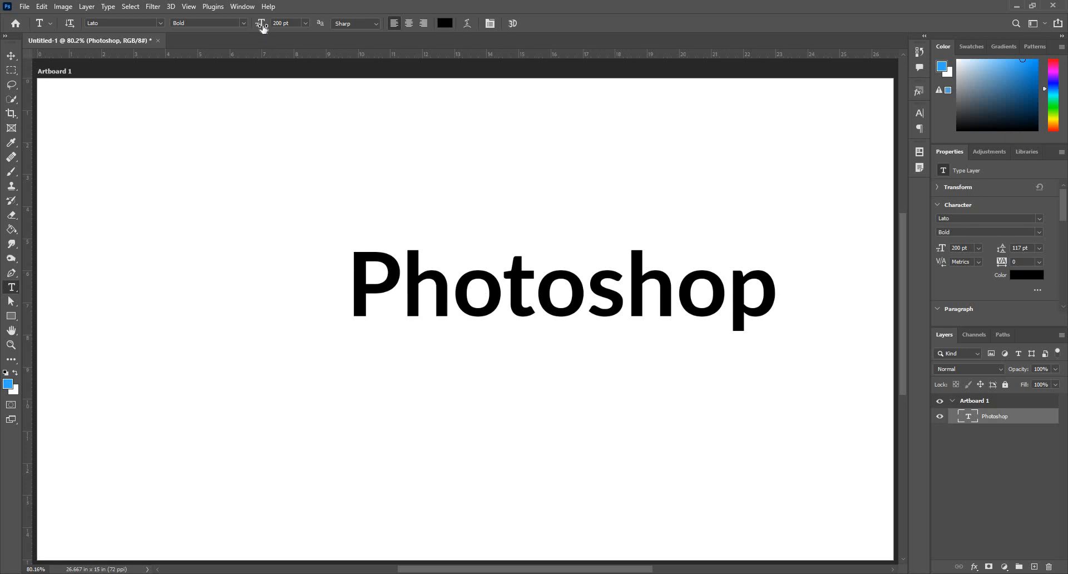
left_click_drag(263, 27, 269, 29)
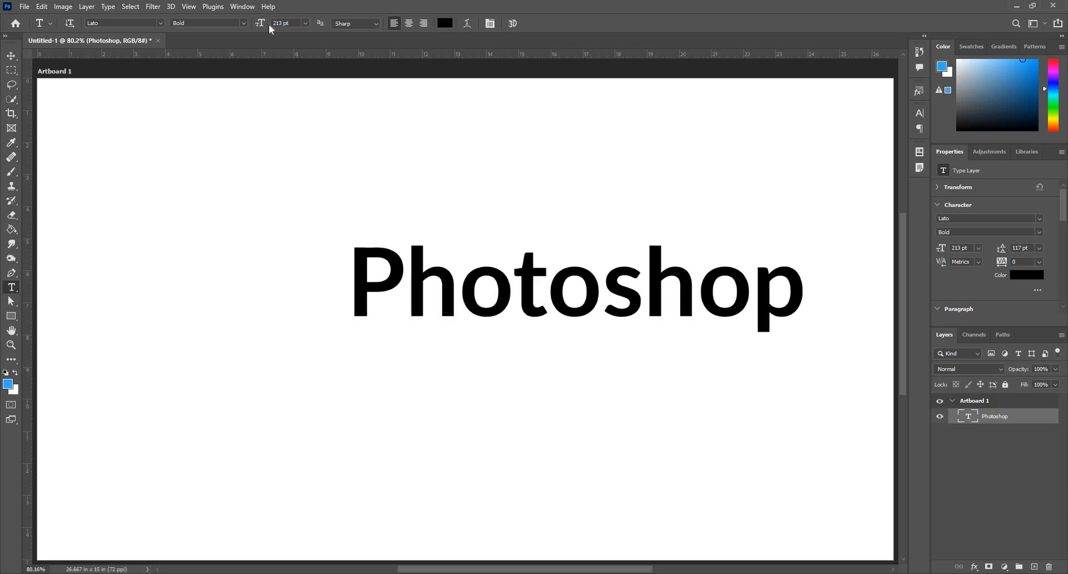
left_click_drag(262, 29, 259, 28)
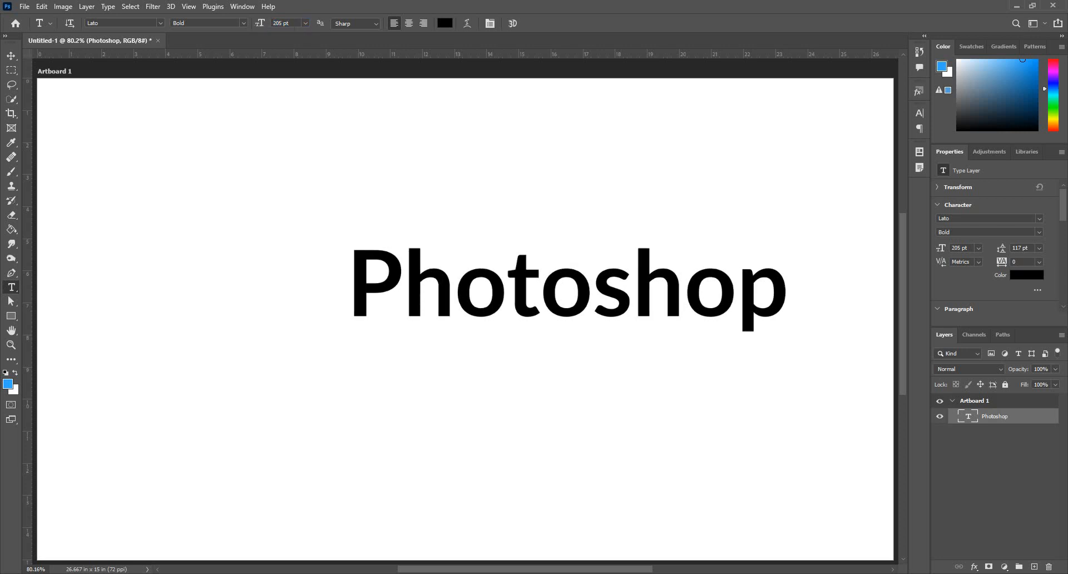
Step: Set the "Photoshop" text's anti-aliasing to None and inspect the edges of the letter P up close
left_click(364, 23)
left_click(364, 255)
left_click_drag(350, 252, 479, 251)
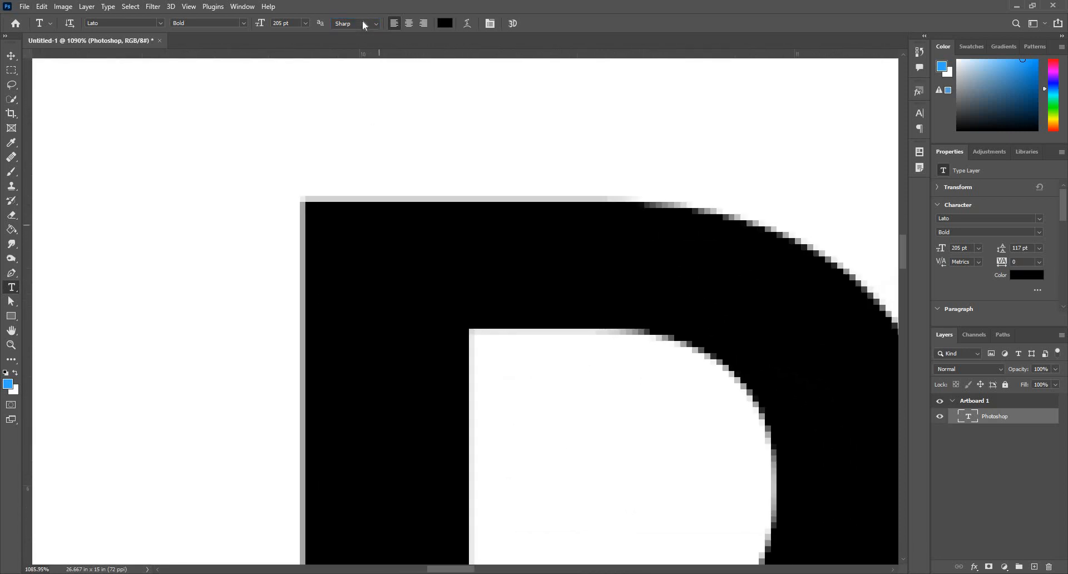
left_click(363, 24)
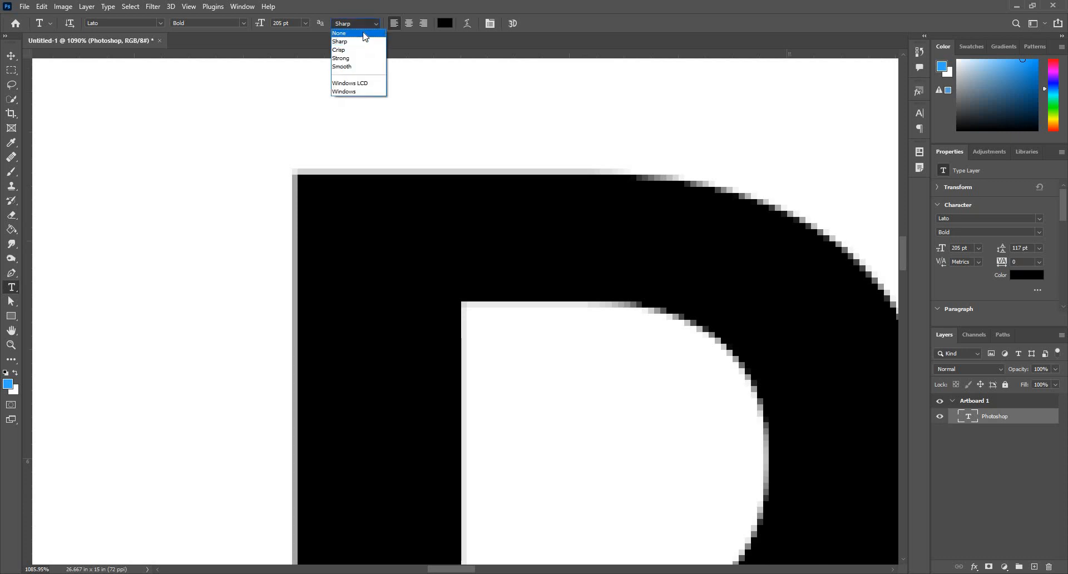
left_click(364, 32)
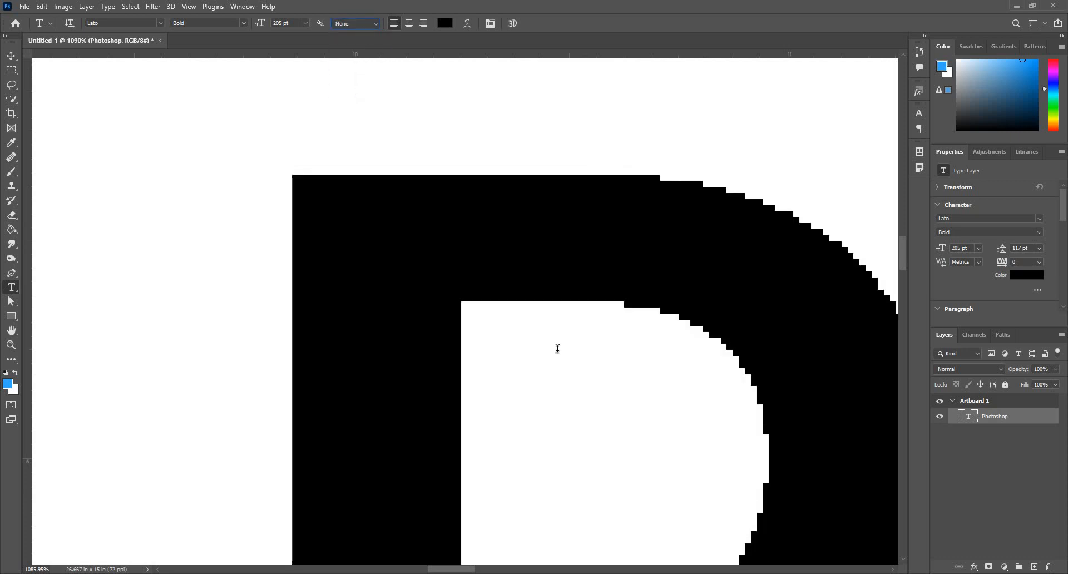
left_click_drag(696, 495, 532, 336)
left_click_drag(154, 74, 243, 140)
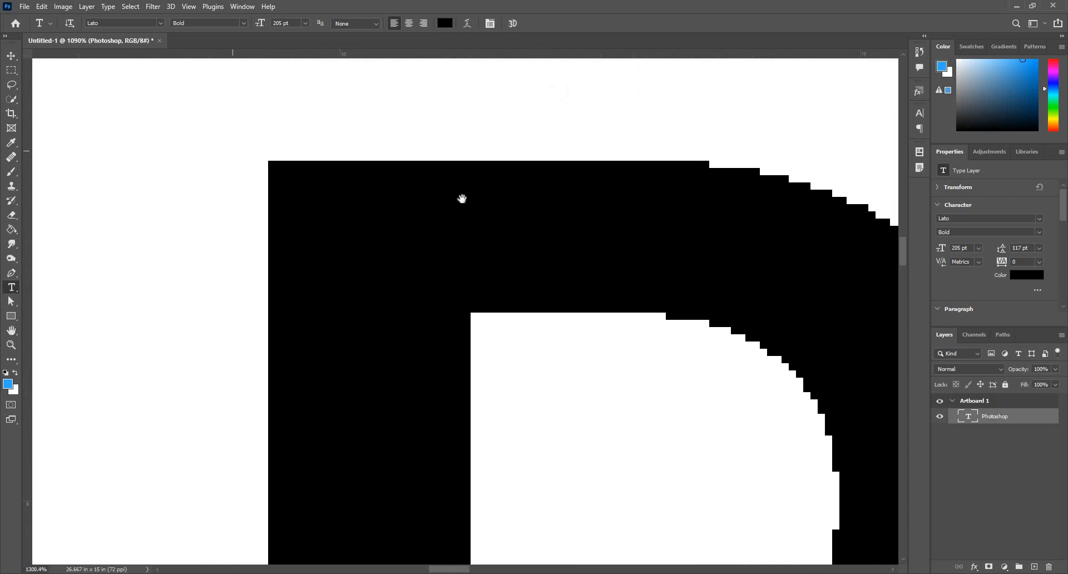
left_click_drag(462, 198, 398, 178)
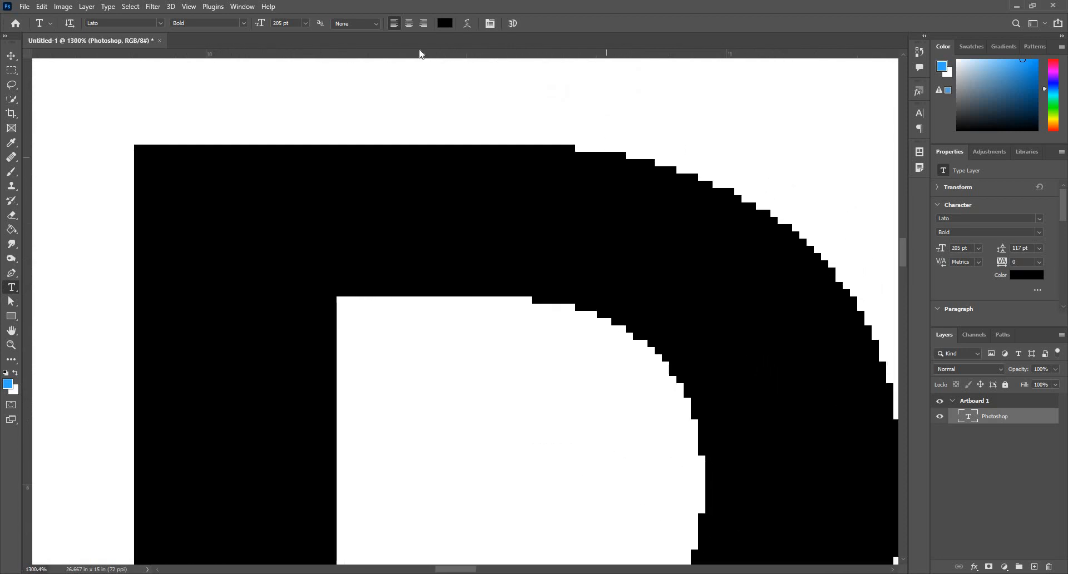
Step: Try the Sharp, Crisp and Strong anti-aliasing methods on the text
left_click(365, 23)
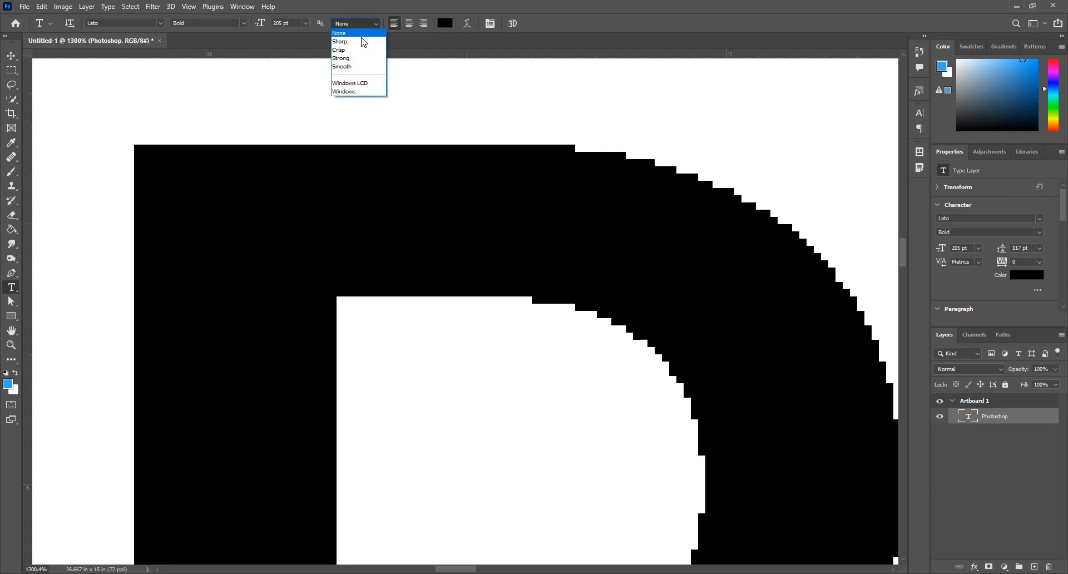
left_click(362, 34)
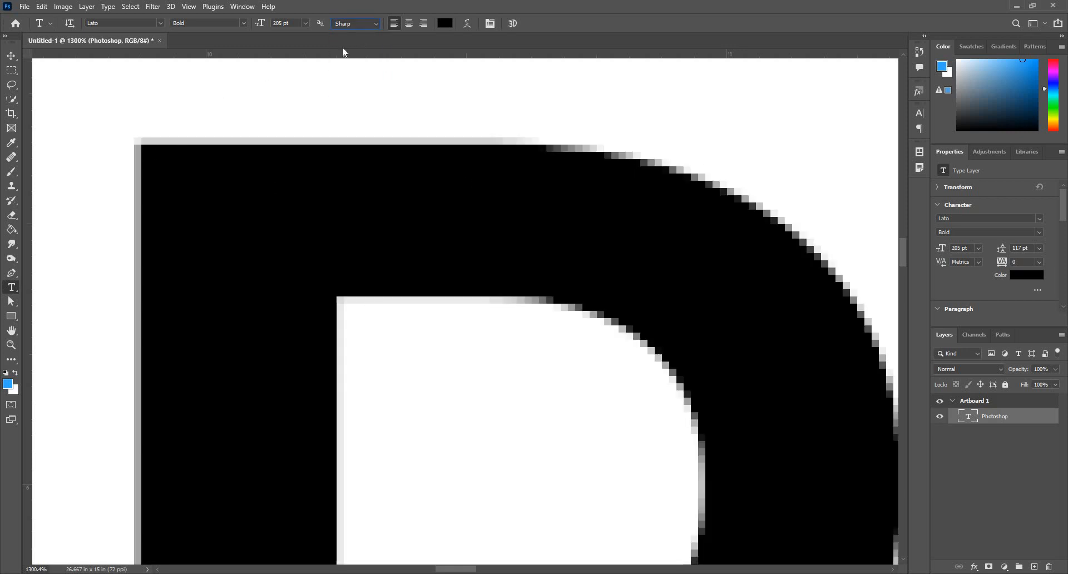
left_click(359, 24)
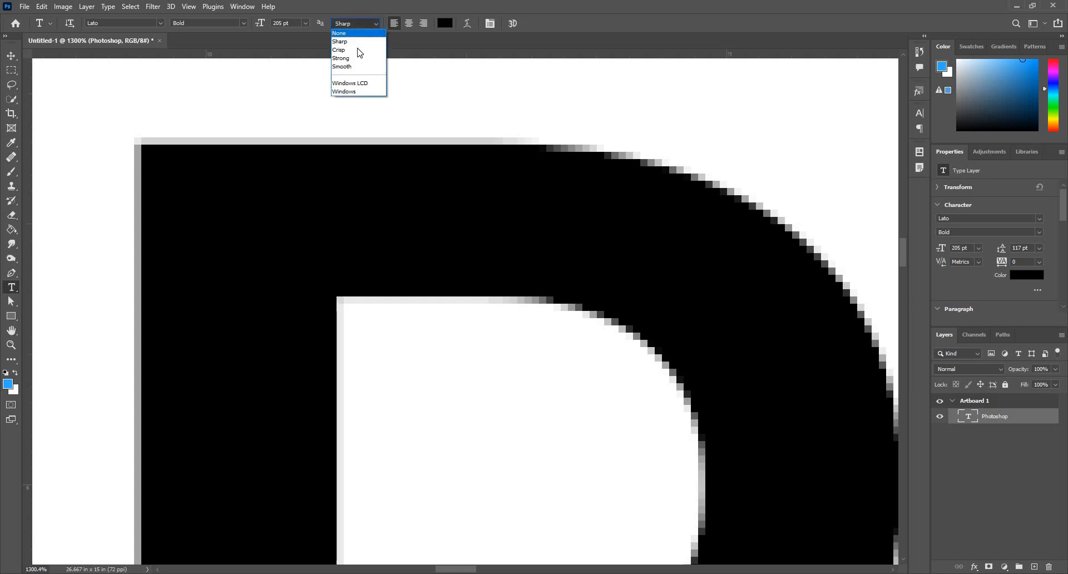
left_click(356, 49)
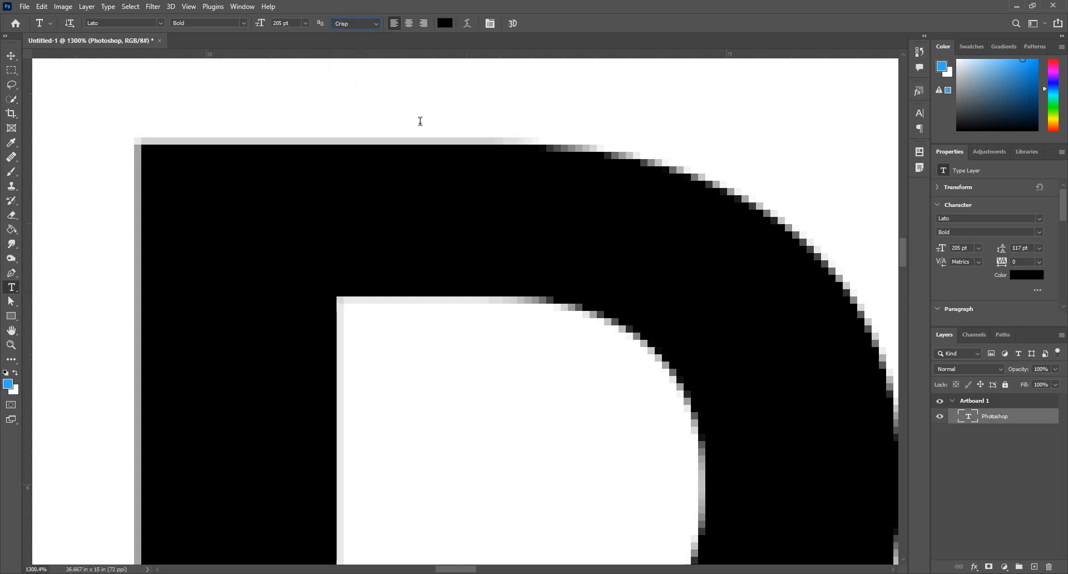
left_click(374, 22)
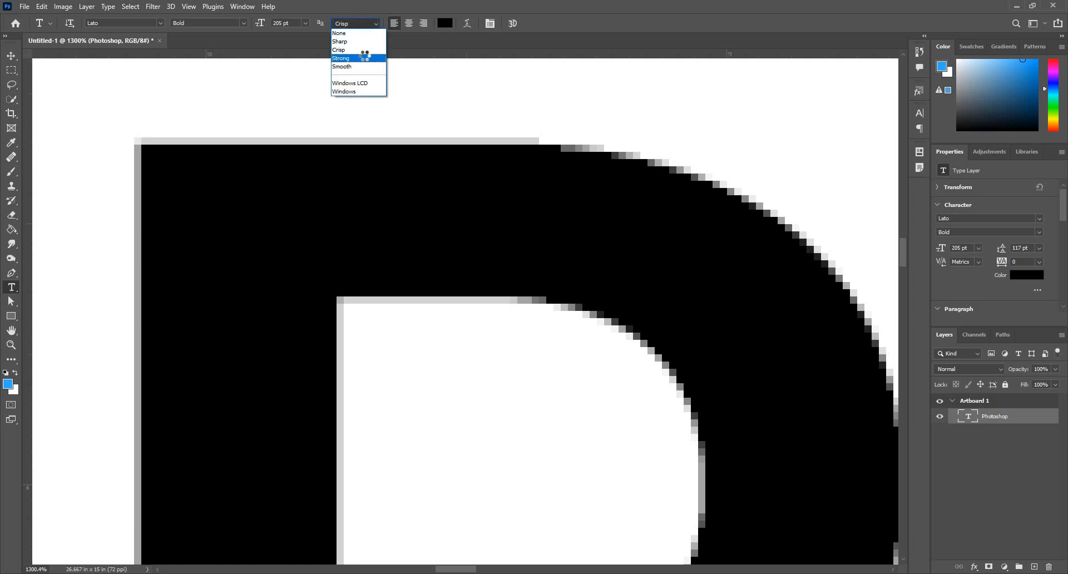
left_click(364, 58)
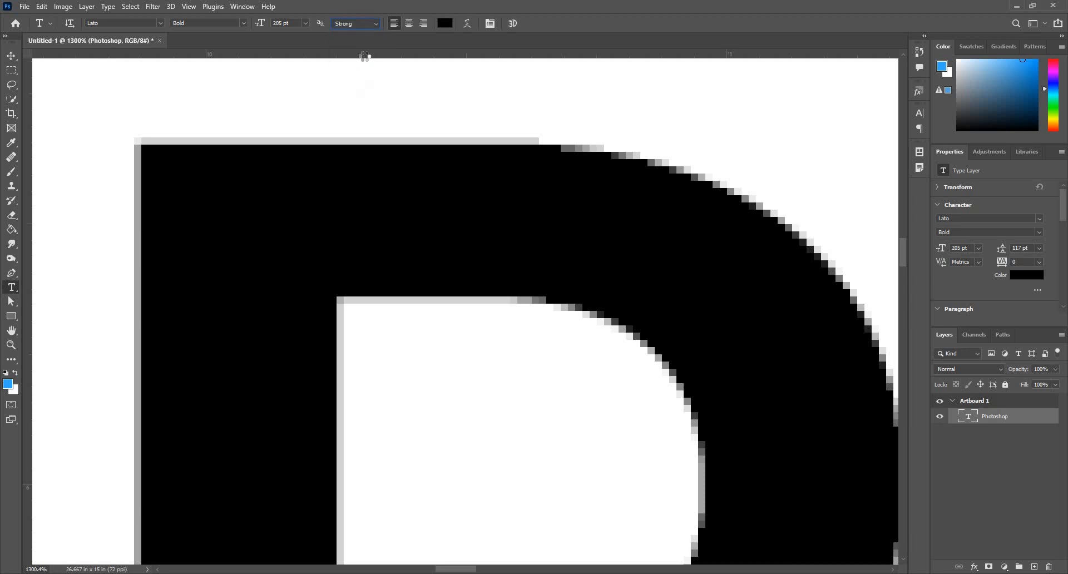
Step: Try the Smooth, Windows LCD and Windows anti-aliasing methods on the text, ending with Smooth
left_click(358, 23)
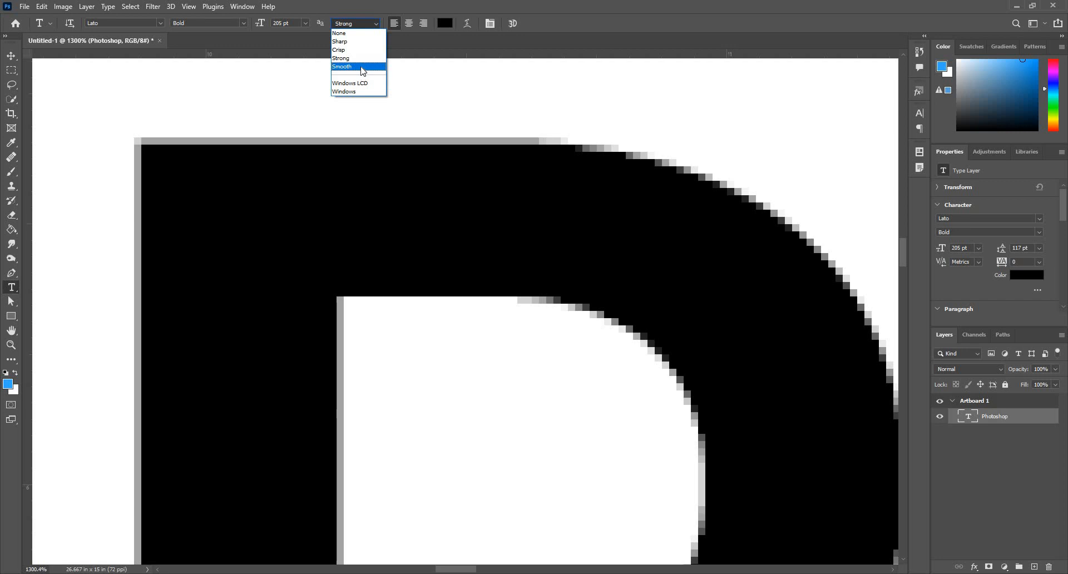
left_click(361, 66)
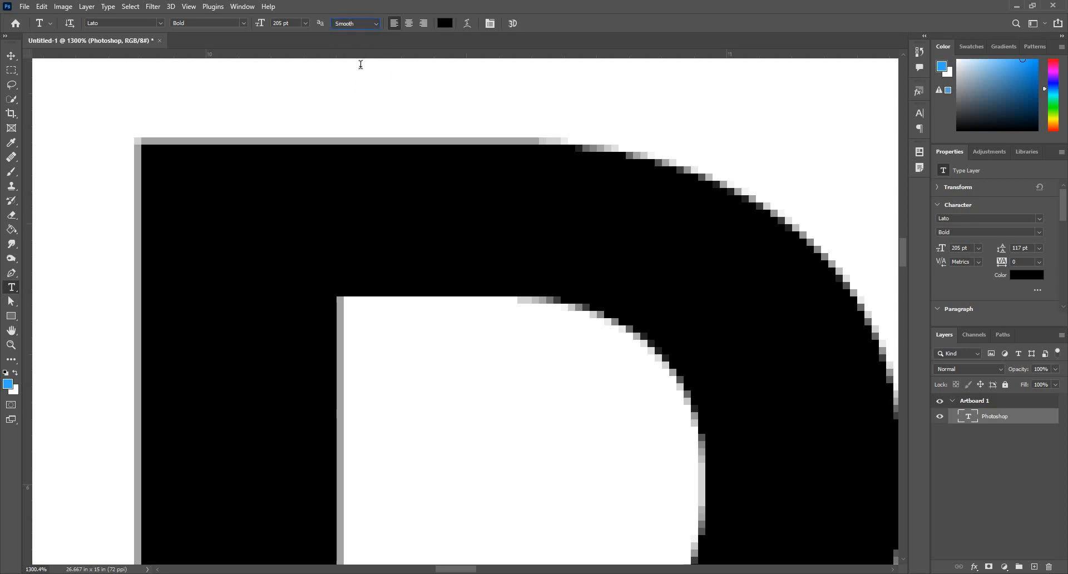
left_click(358, 24)
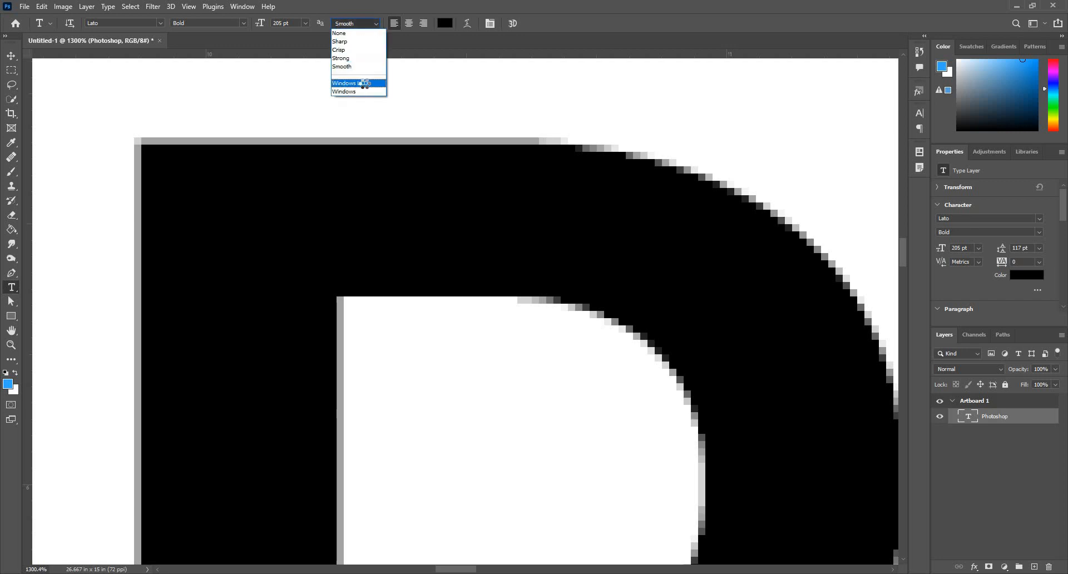
left_click(364, 84)
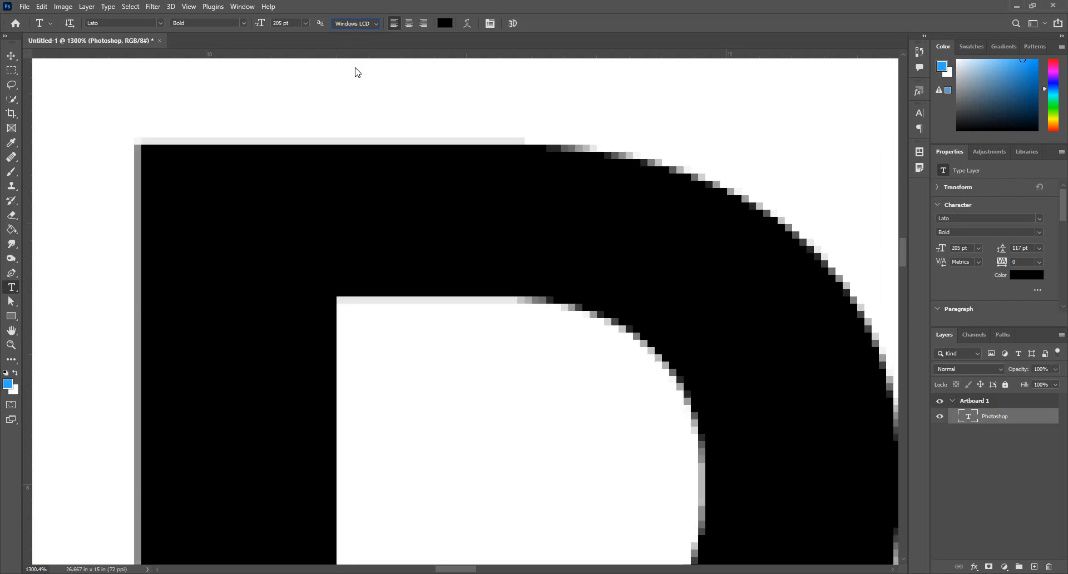
left_click(356, 23)
left_click(352, 24)
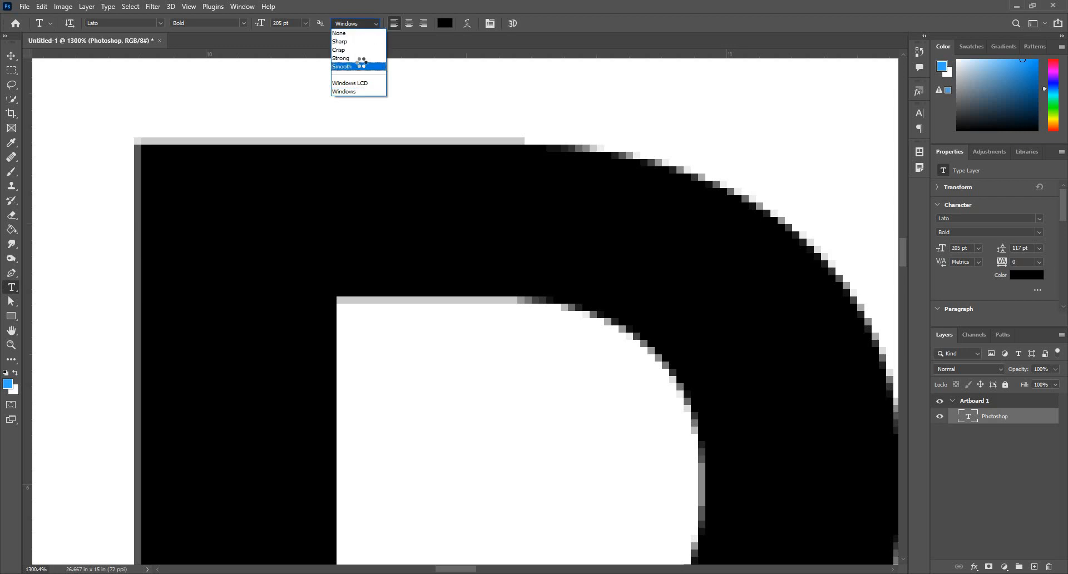
left_click(362, 67)
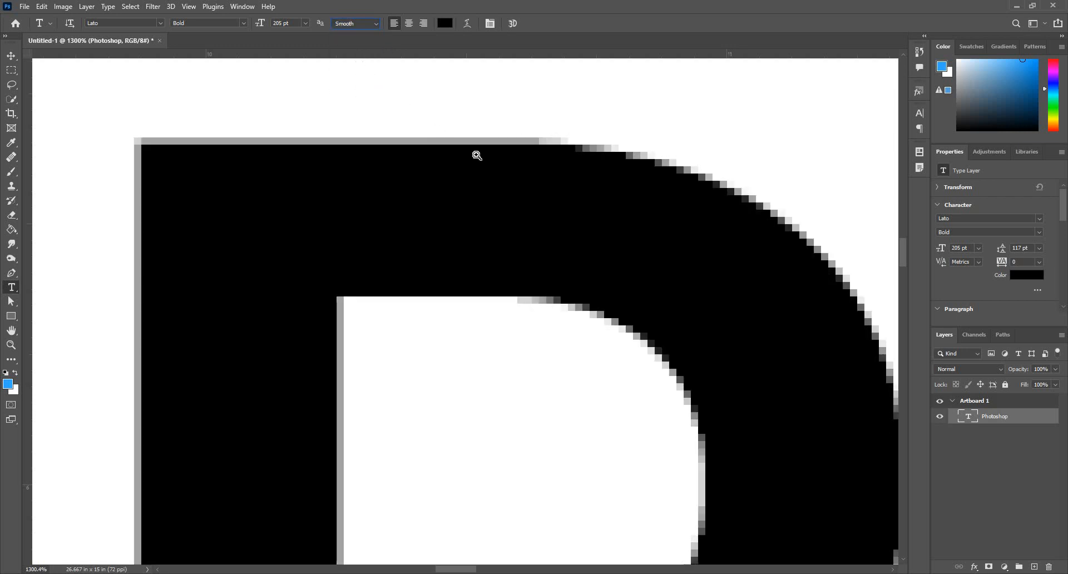
Step: Try centre alignment on the text and switch it back to left alignment
left_click_drag(476, 154, 334, 167)
left_click_drag(609, 211, 305, 305)
left_click_drag(380, 287, 355, 291)
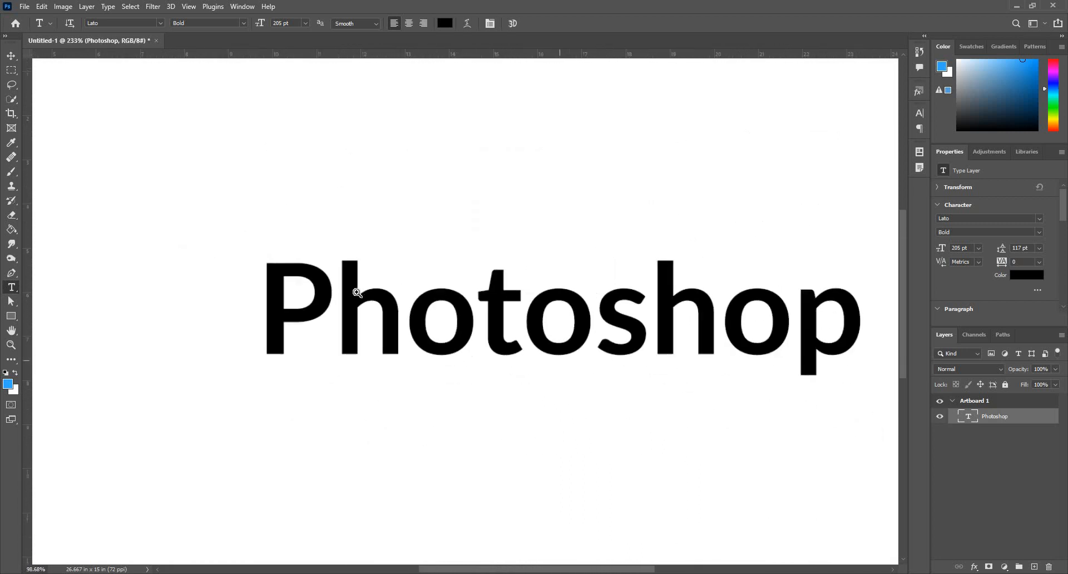
left_click(411, 24)
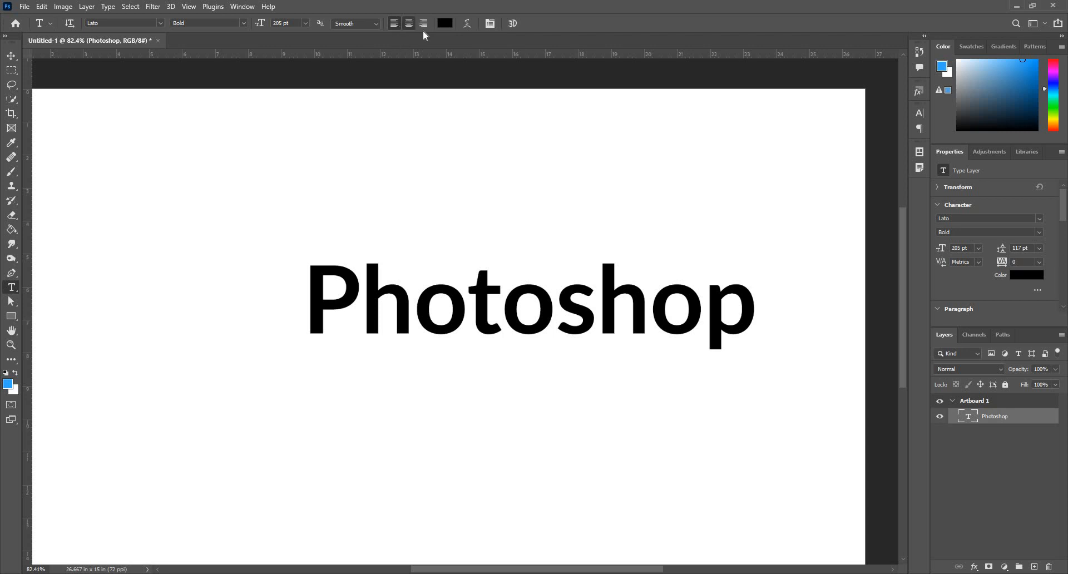
left_click(394, 23)
Step: Move the "Photoshop" text left so it sits near the middle of the artboard
scroll(410, 217, "down", 3)
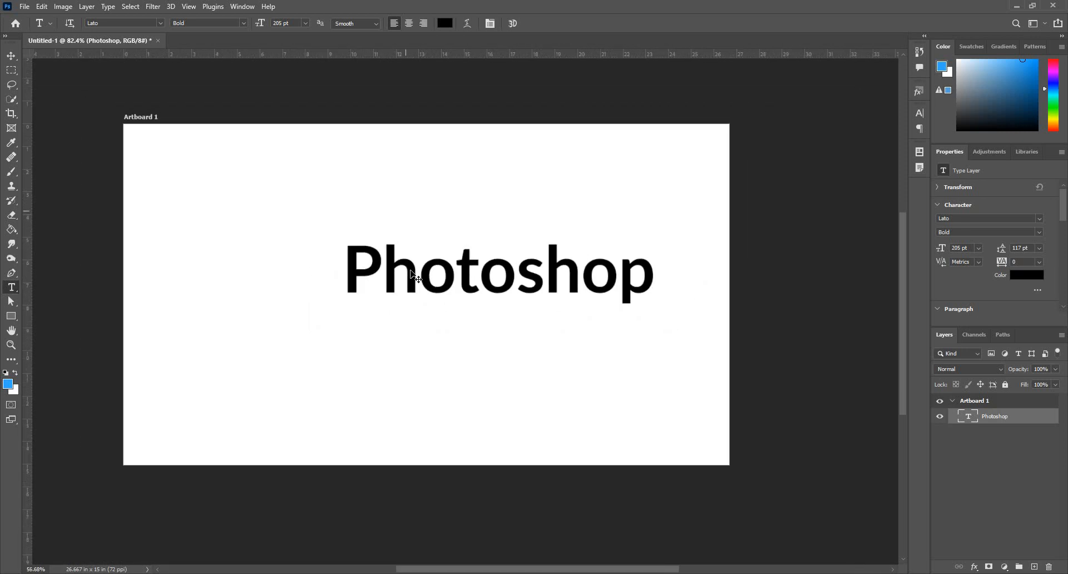
key("v")
left_click_drag(380, 293, 344, 288)
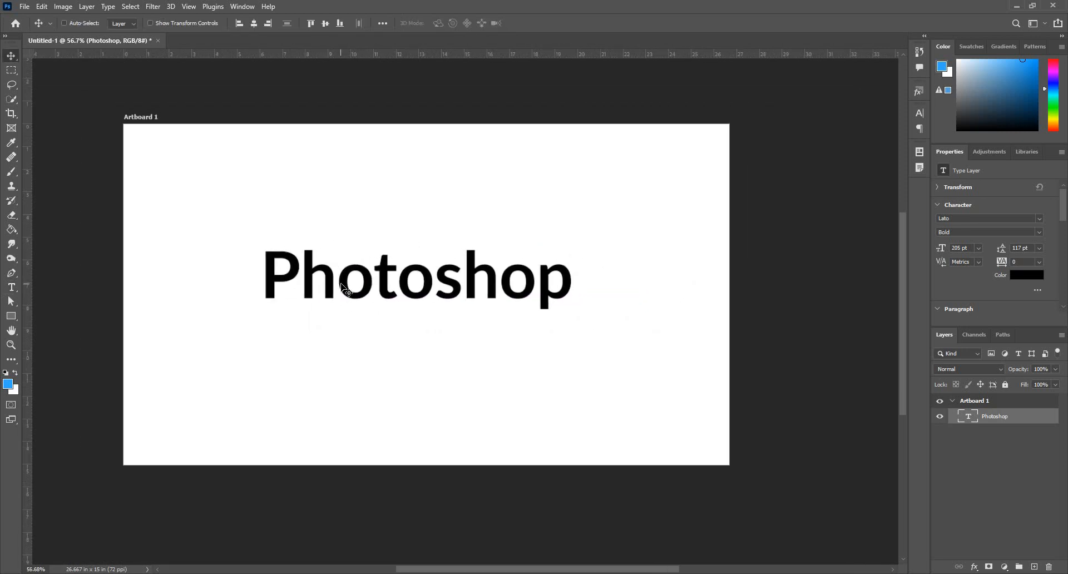
Step: Change the text colour of "Photoshop" to coral red, #fb6868
key("t")
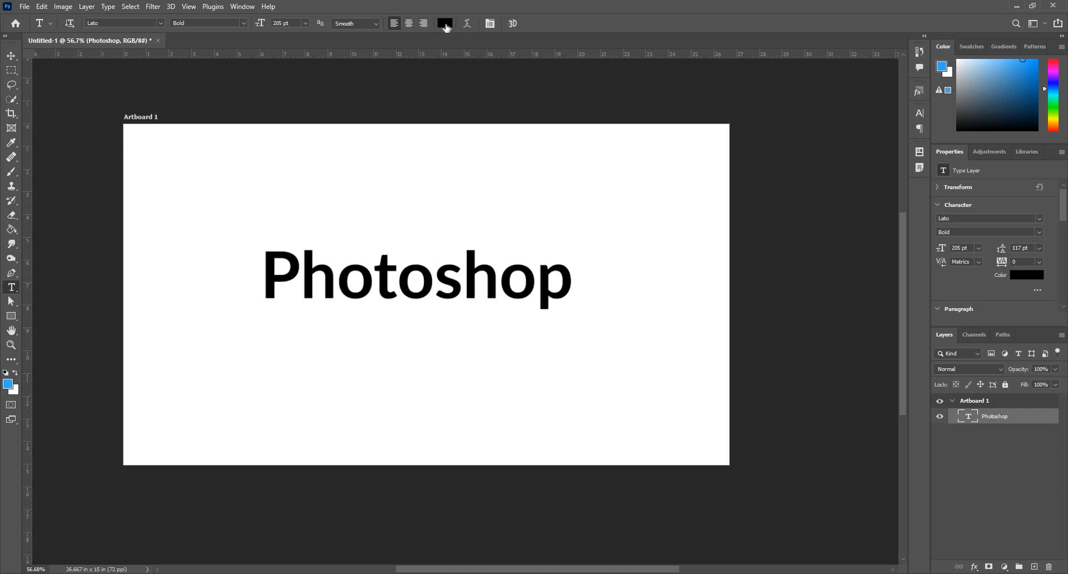
left_click(445, 24)
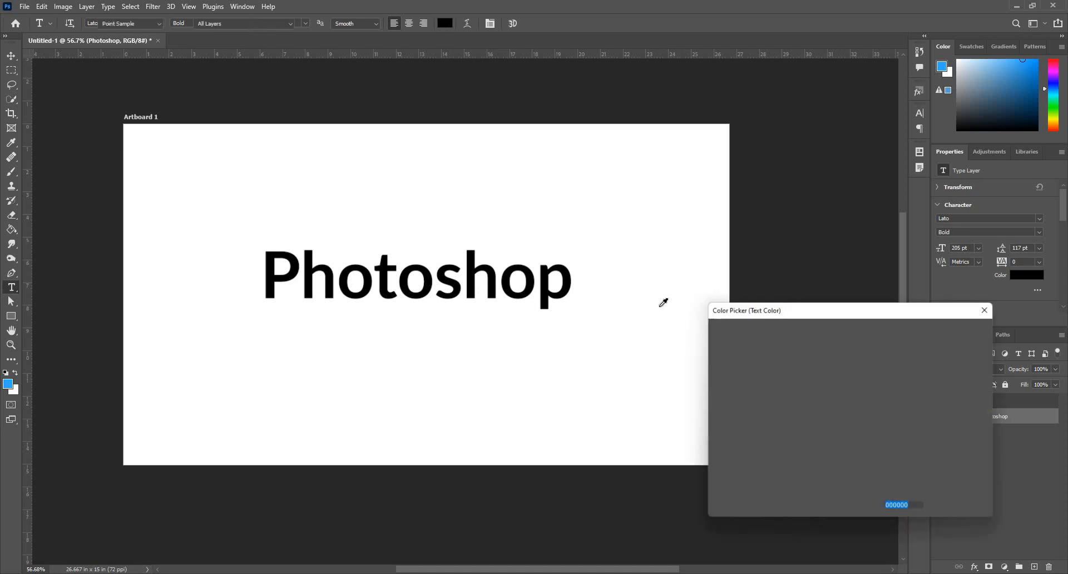
left_click(799, 333)
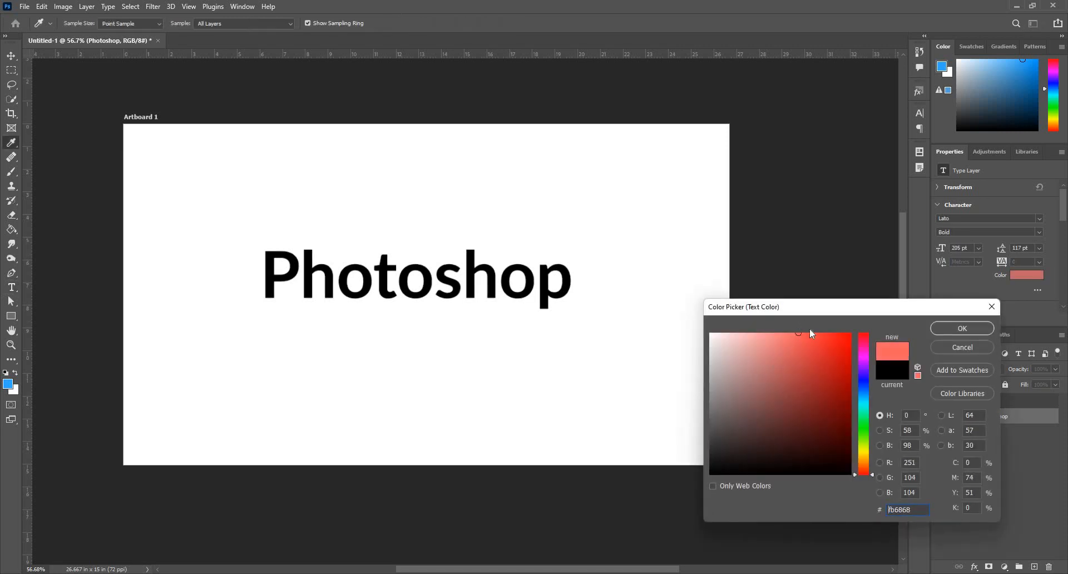
left_click(936, 330)
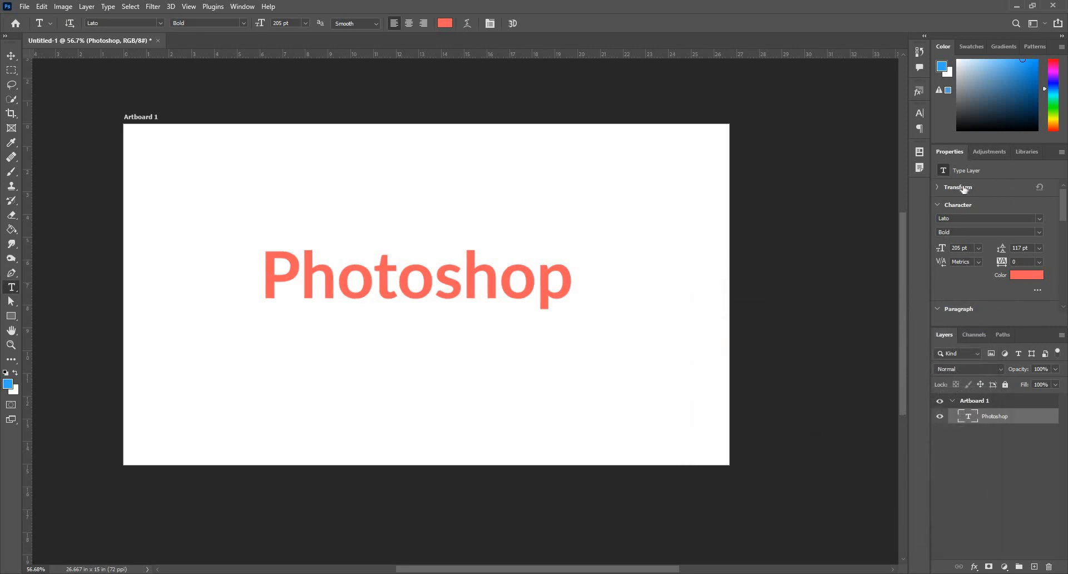
Step: Warp the "Photoshop" text with the Arc style
left_click(467, 23)
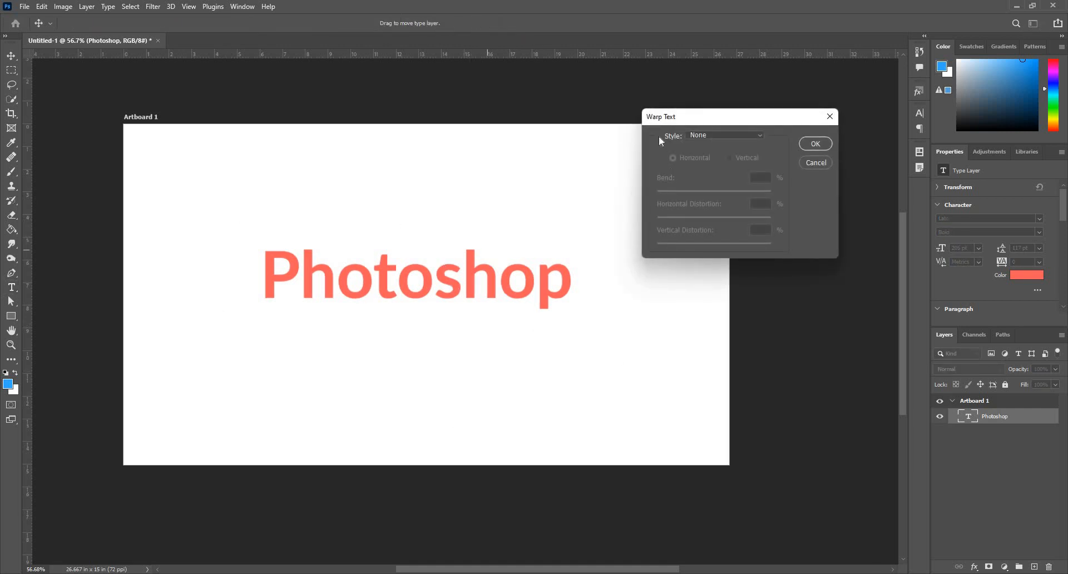
left_click(708, 139)
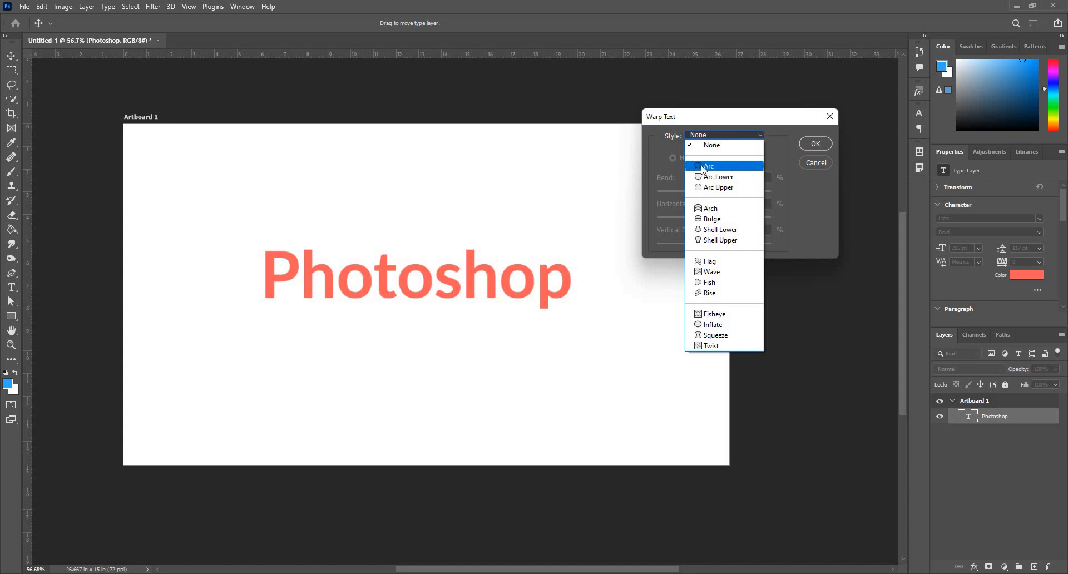
left_click(702, 168)
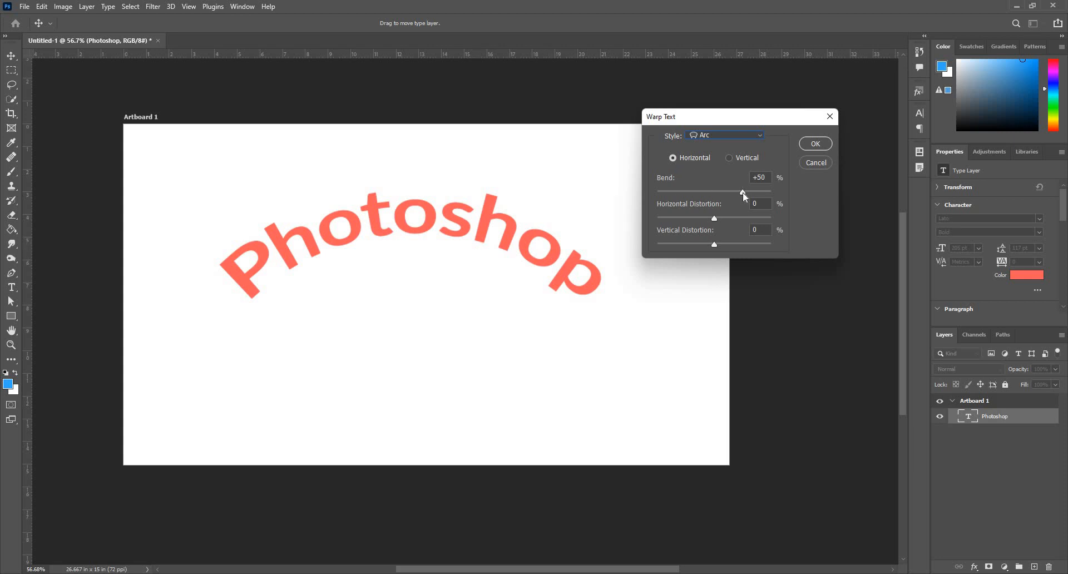
Step: Try upward and downward bends on the horizontal Arc warp, including +79%, -58% and -28%, ending at a Bend of -19%
left_click(759, 193)
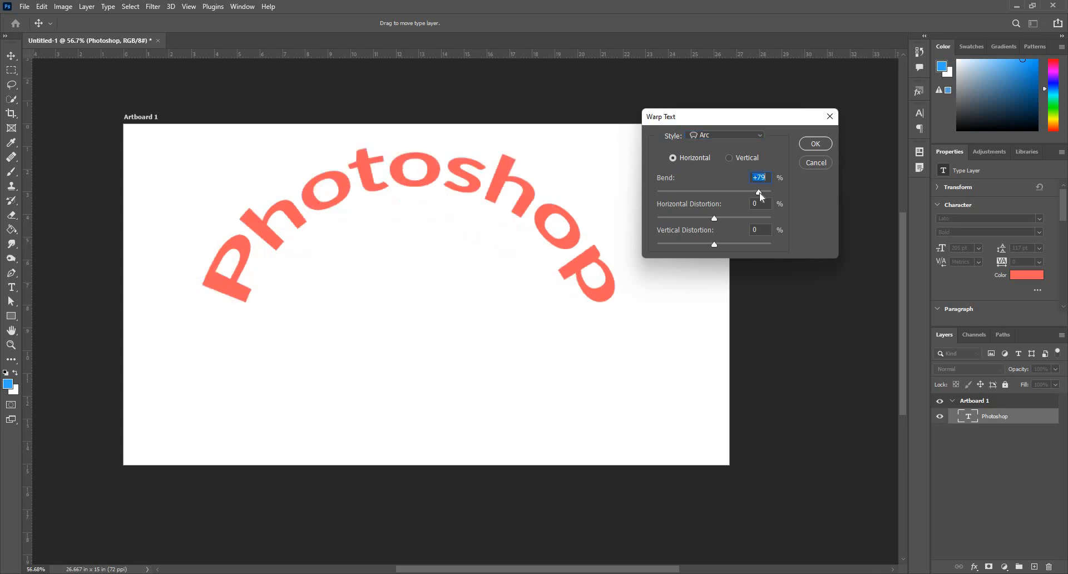
left_click(712, 193)
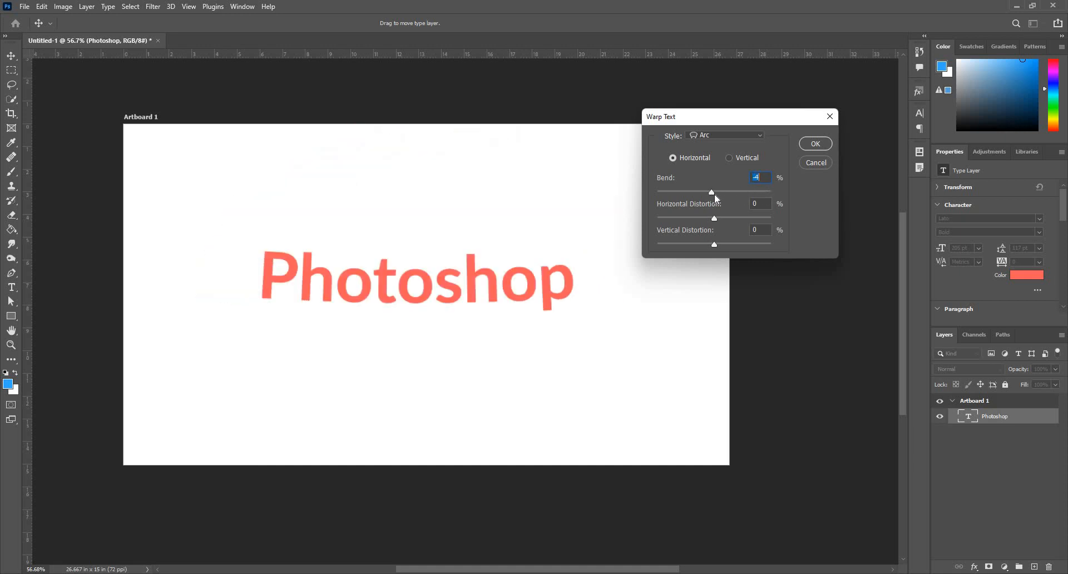
left_click(684, 193)
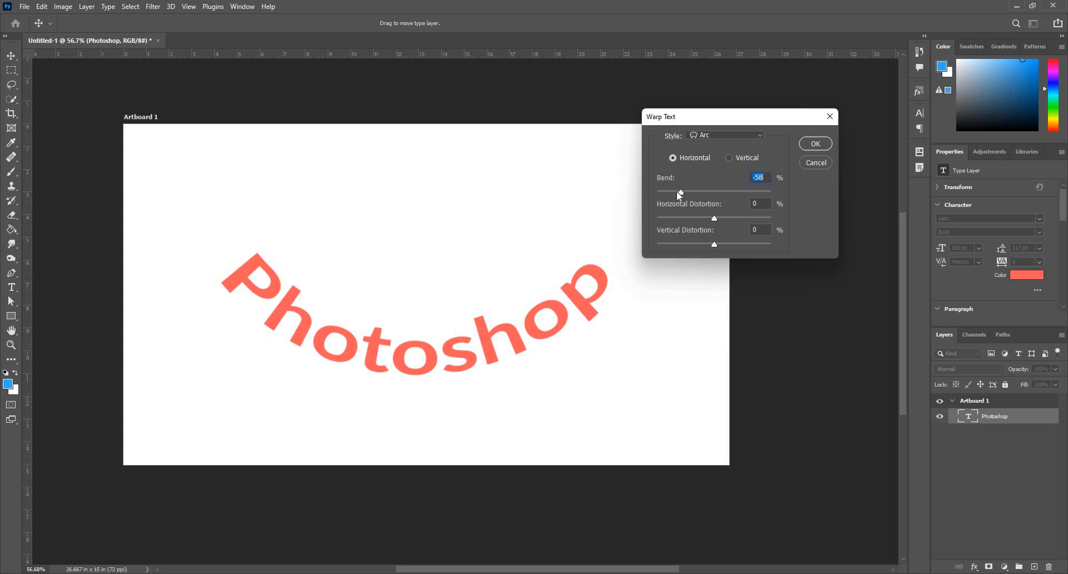
left_click(677, 192)
left_click(699, 195)
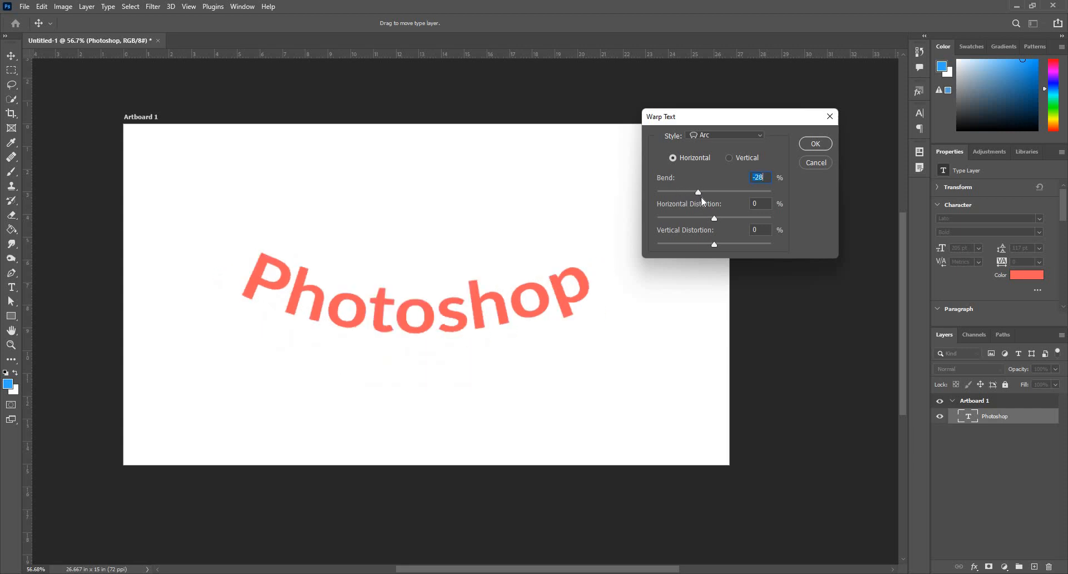
left_click(703, 193)
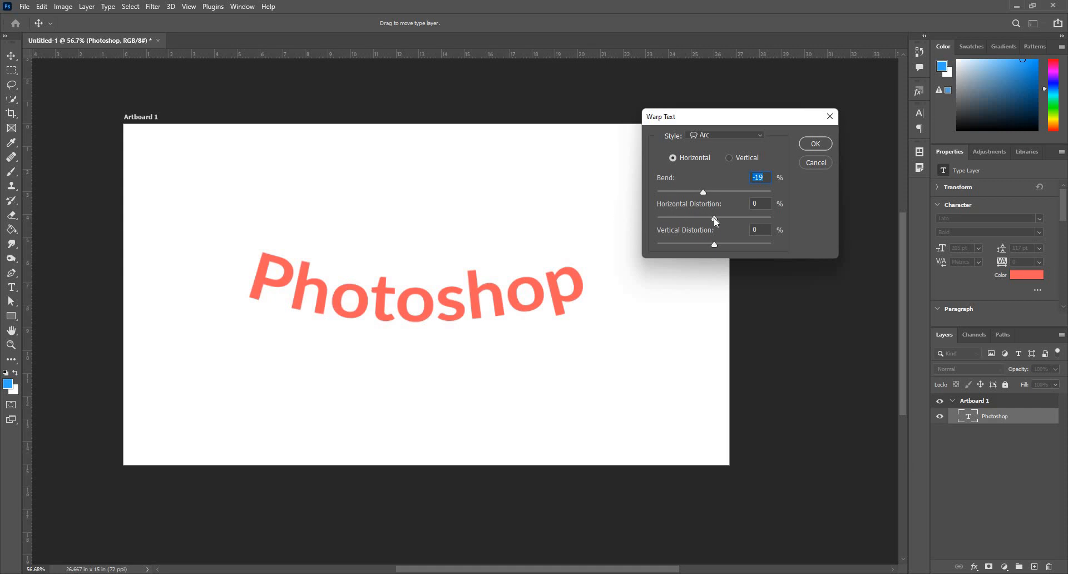
Step: Try horizontal distortions of +100% and -48% and vertical distortions up to +88% on the Arc warp, ending with both at +15%
left_click(771, 218)
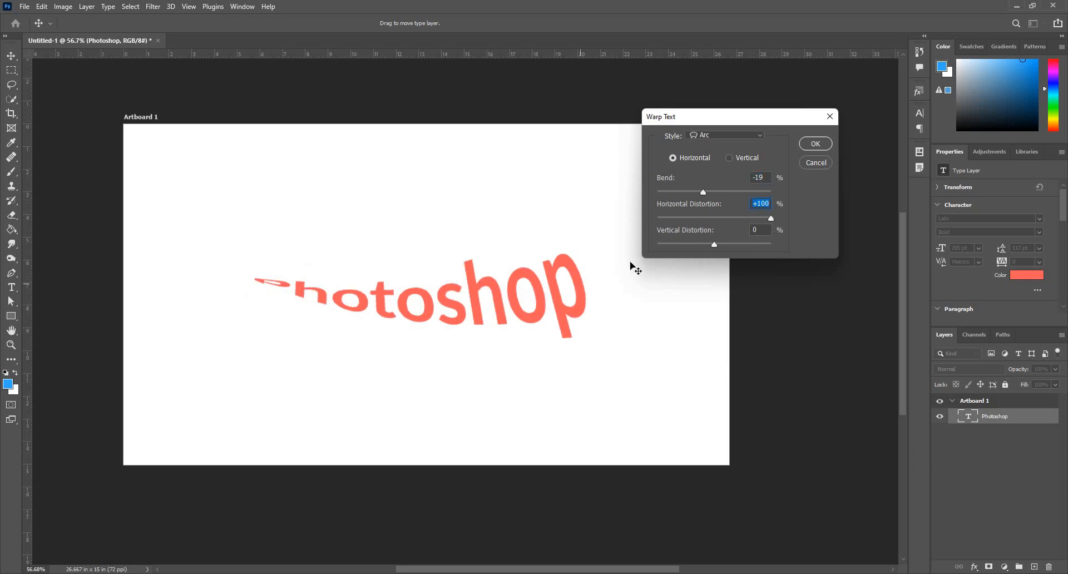
left_click_drag(767, 219, 751, 248)
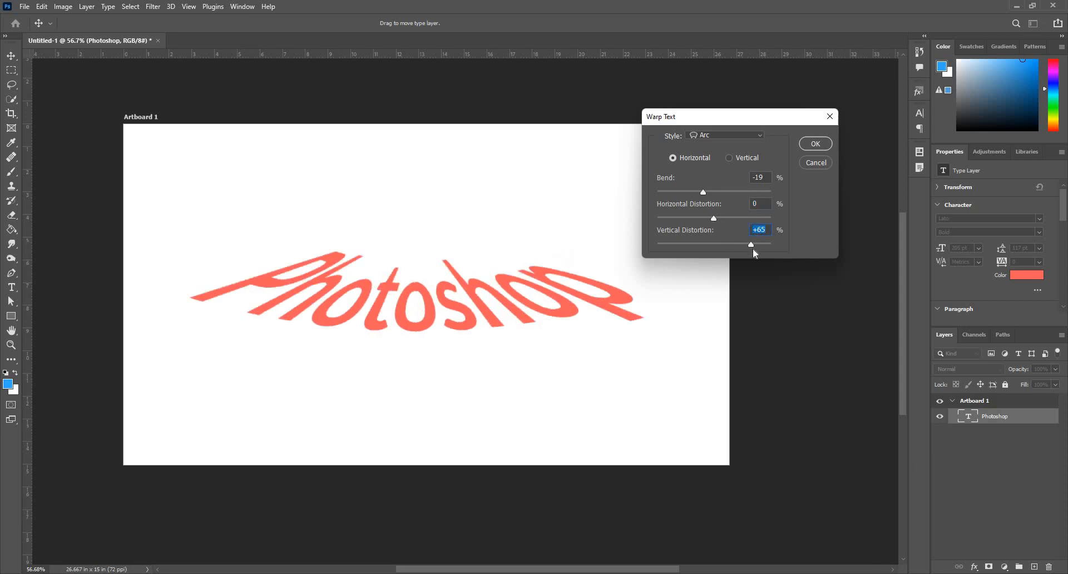
left_click(765, 244)
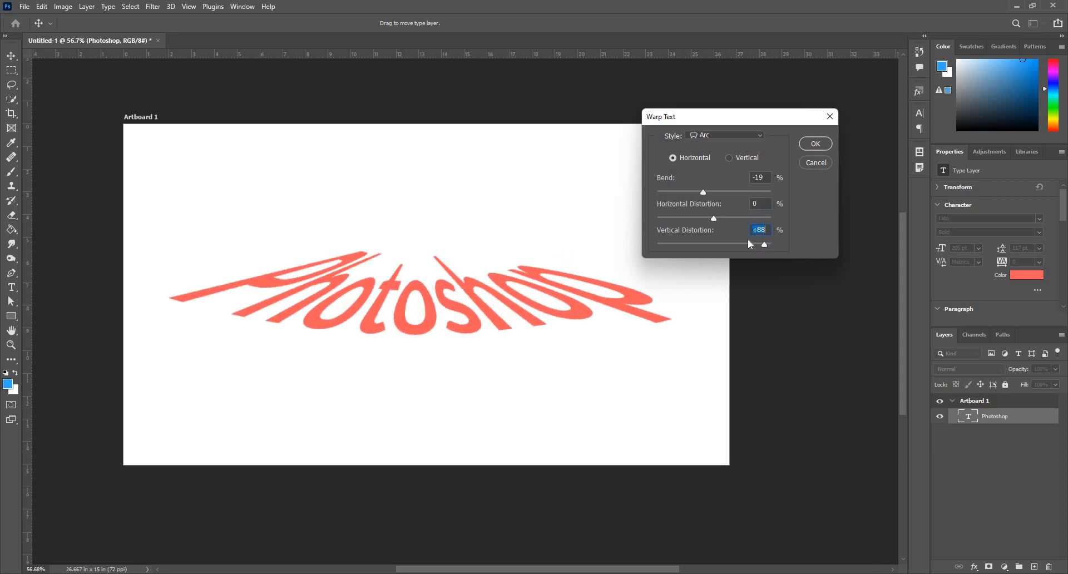
left_click(733, 245)
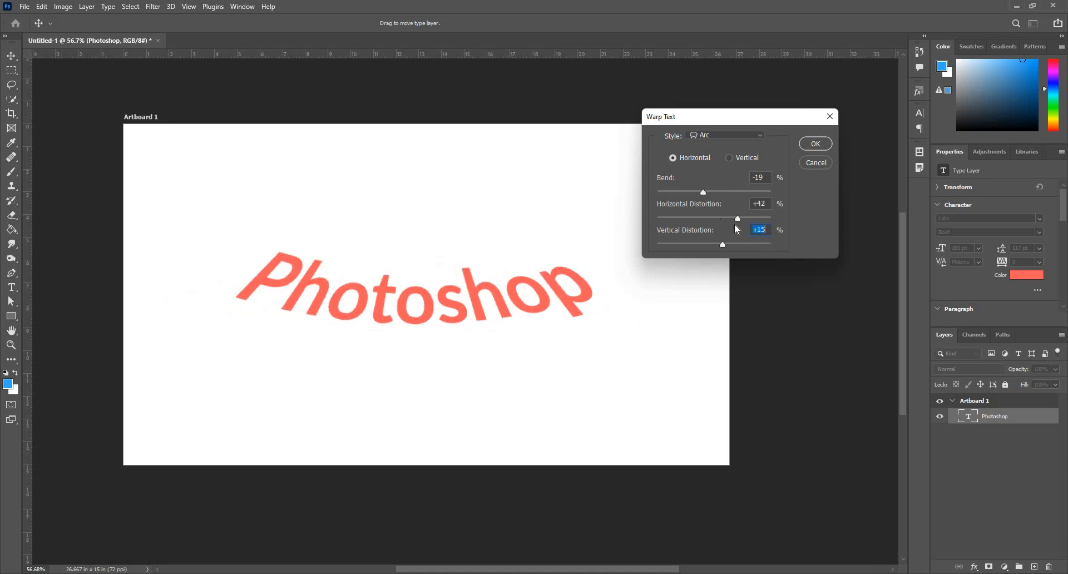
left_click_drag(734, 220, 687, 217)
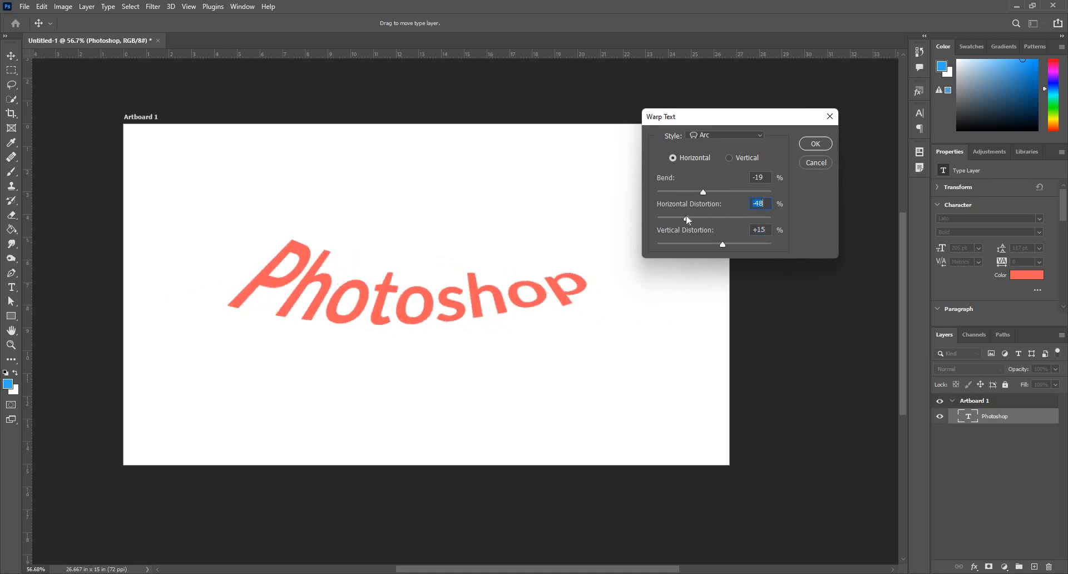
left_click(722, 218)
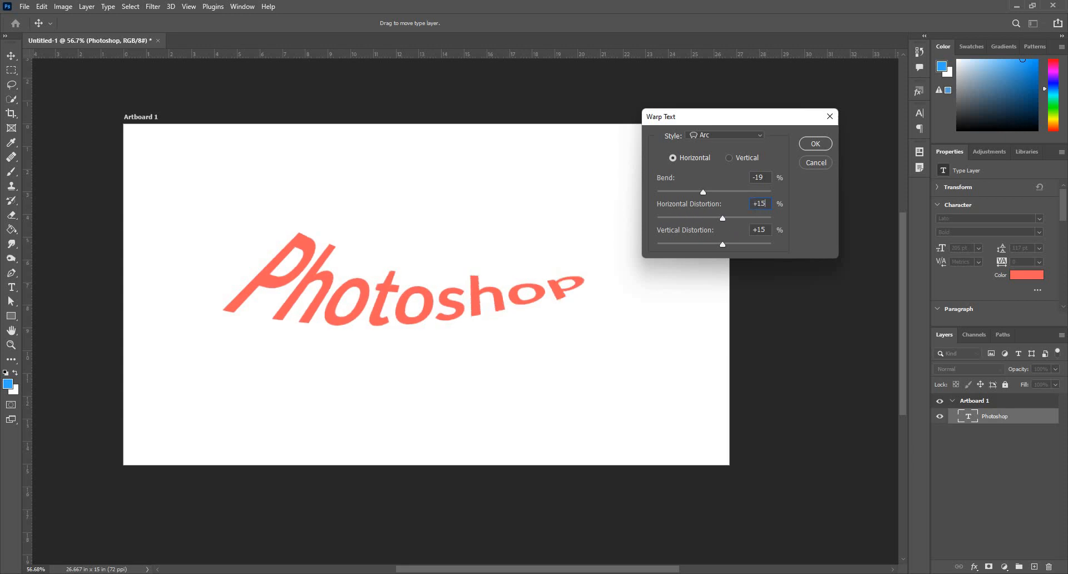
Step: Try the Arc warp in vertical orientation with bends of +14%, +63% and -26%, ending at +5%
left_click(743, 156)
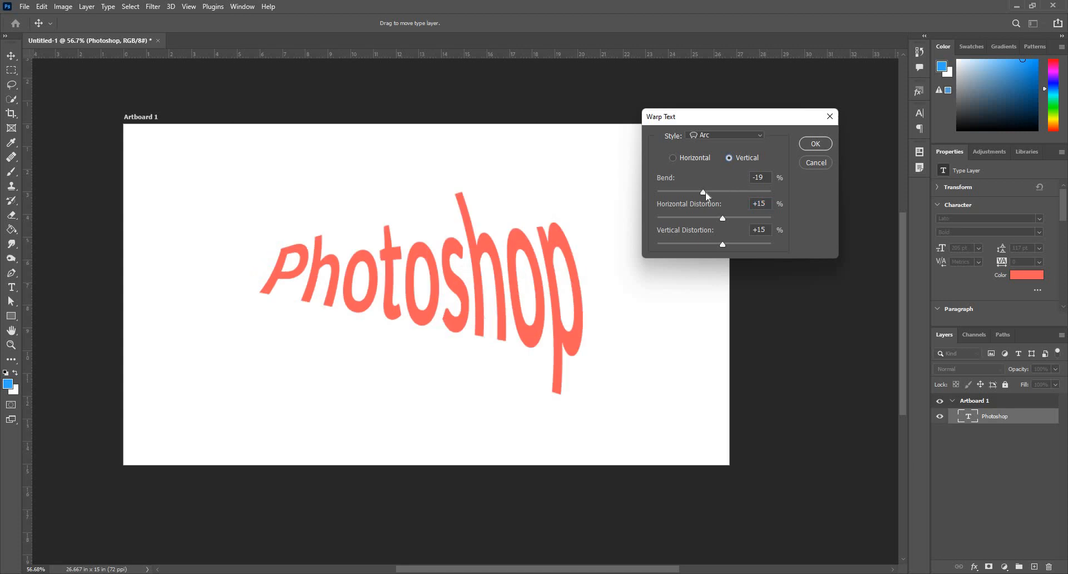
left_click(722, 198)
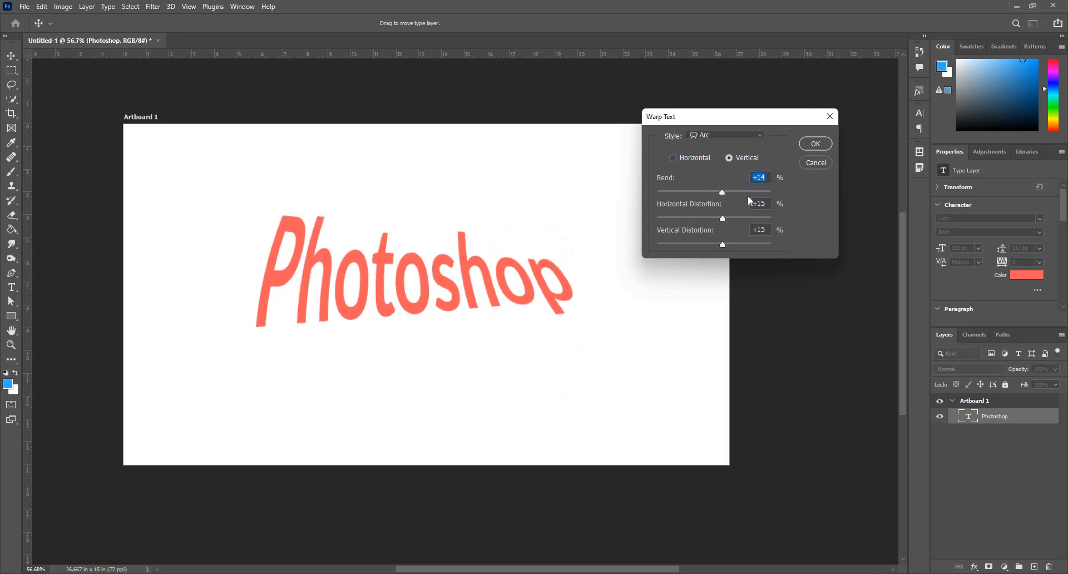
left_click(749, 194)
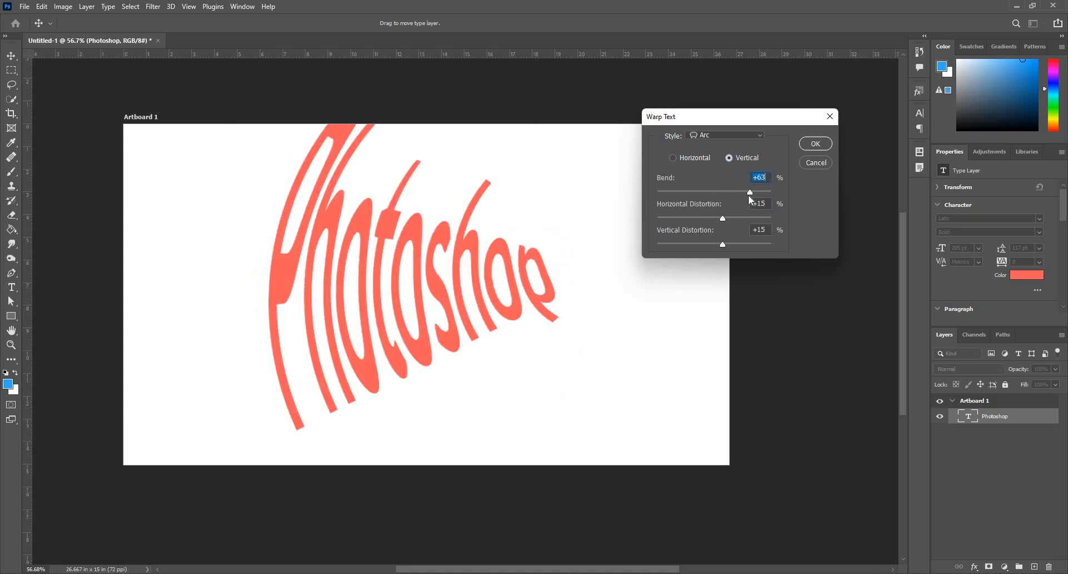
left_click(699, 192)
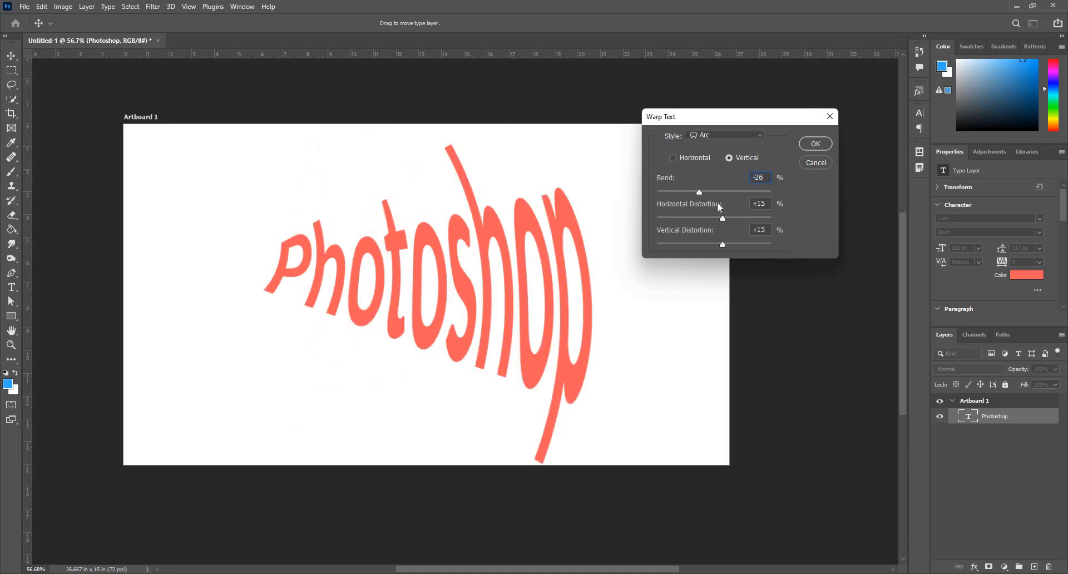
left_click(716, 192)
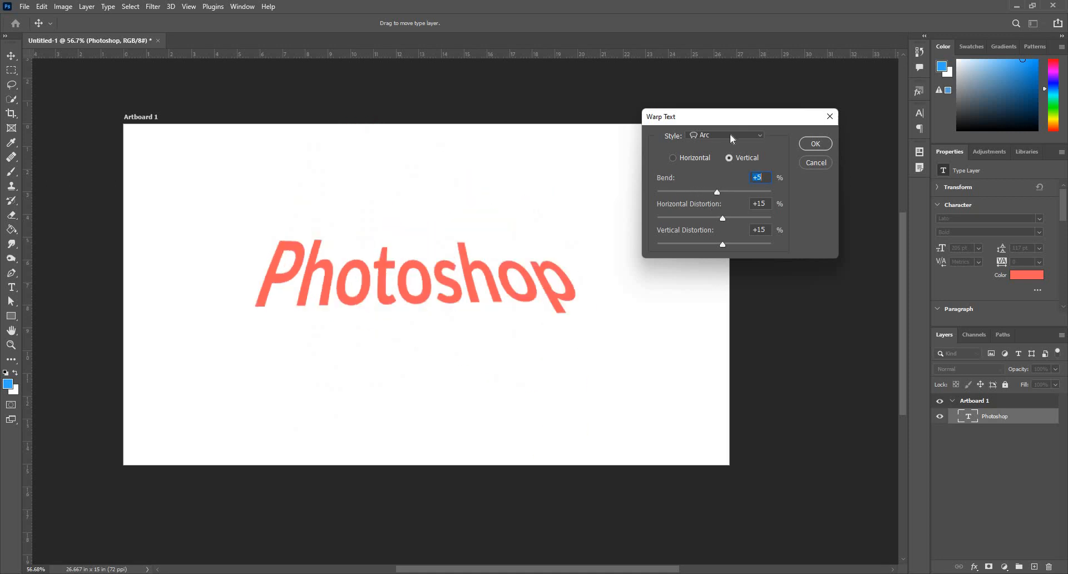
Step: Try the Arc Lower warp style in horizontal orientation with bends of +51%, +73% and +30%, ending with a slighter bend
left_click(731, 136)
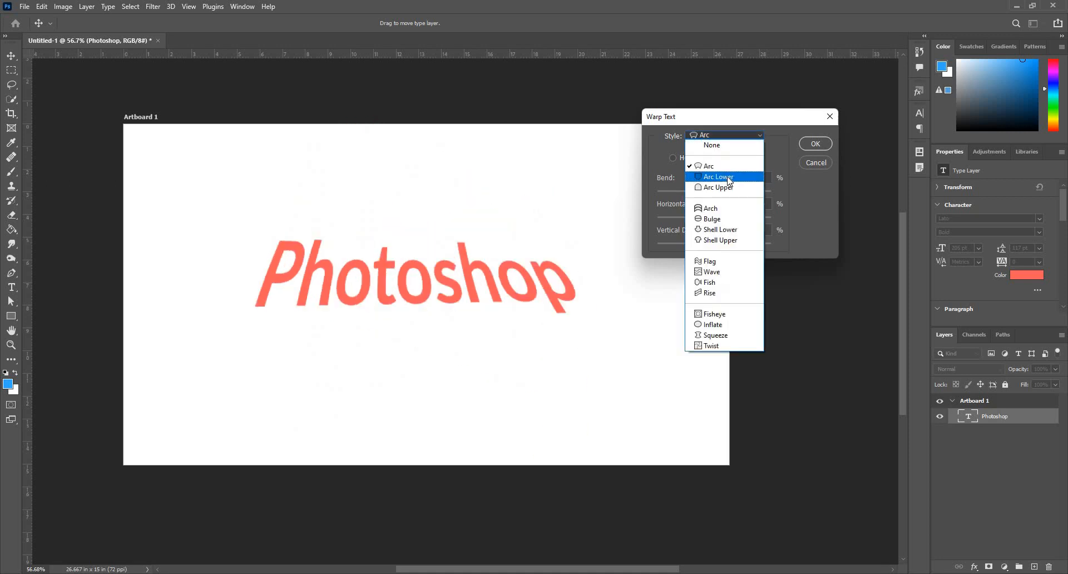
left_click(723, 176)
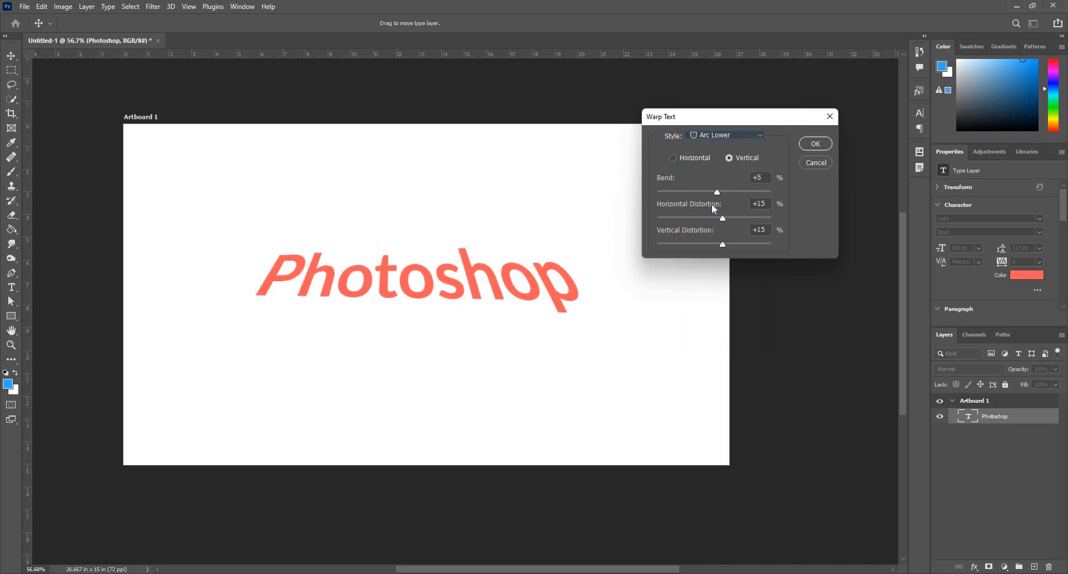
left_click(744, 192)
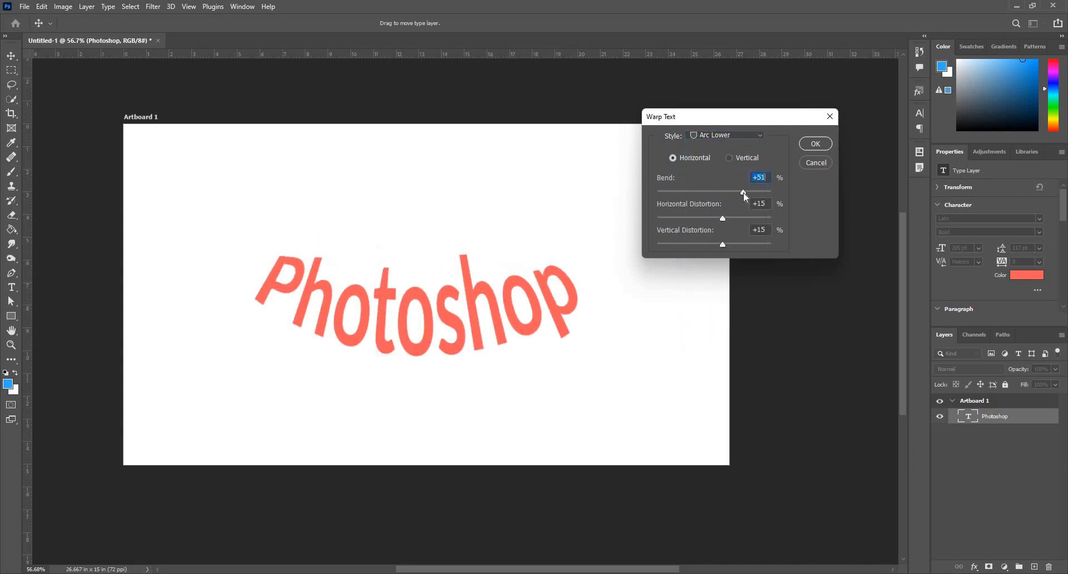
left_click(756, 192)
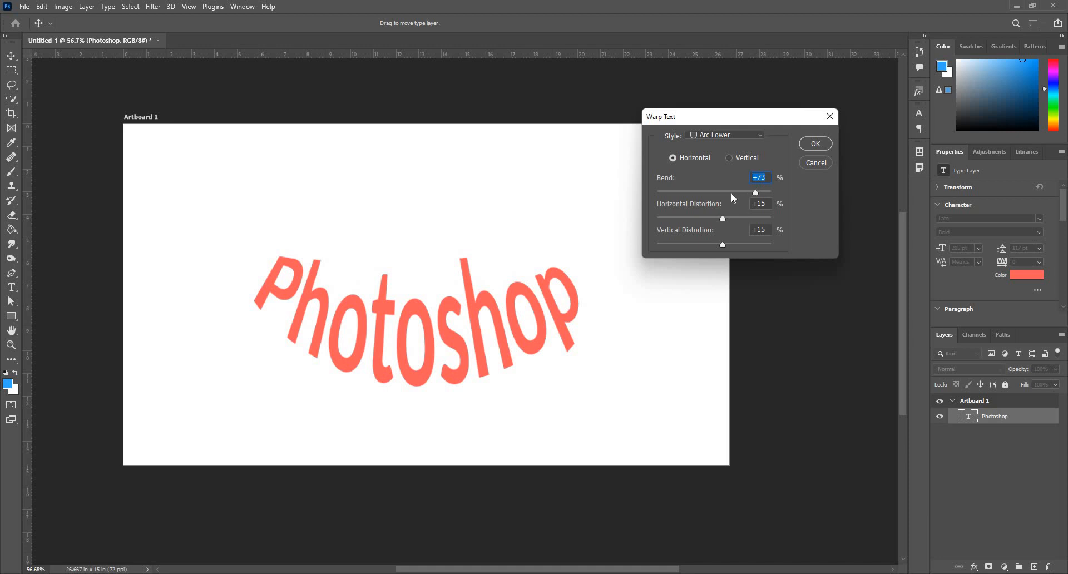
left_click_drag(731, 192, 721, 193)
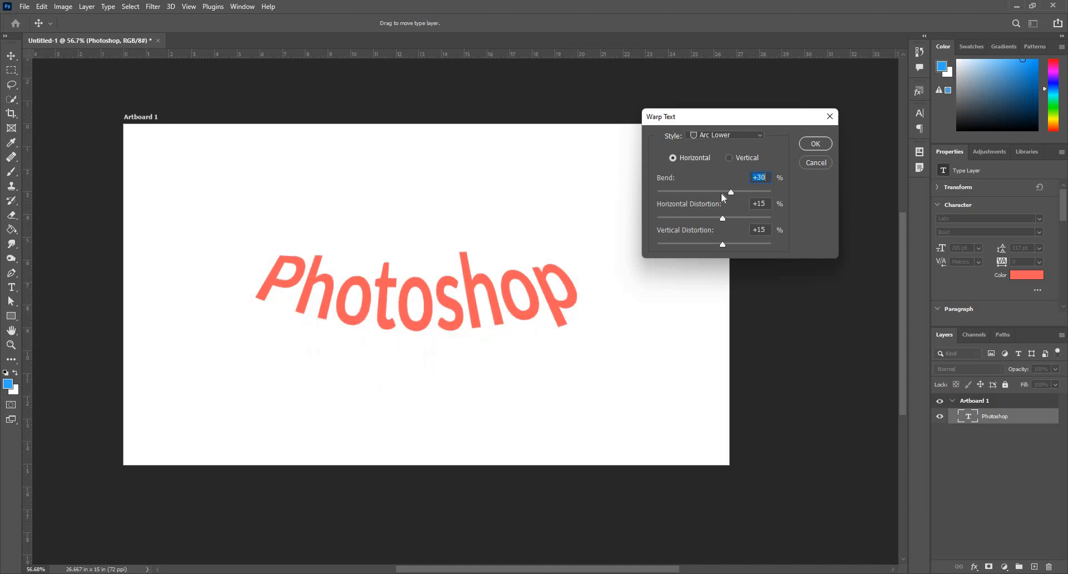
Step: Try the Arc Upper warp style with bends of +49%, +74%, -45% and -58%, ending at +7%
left_click(719, 135)
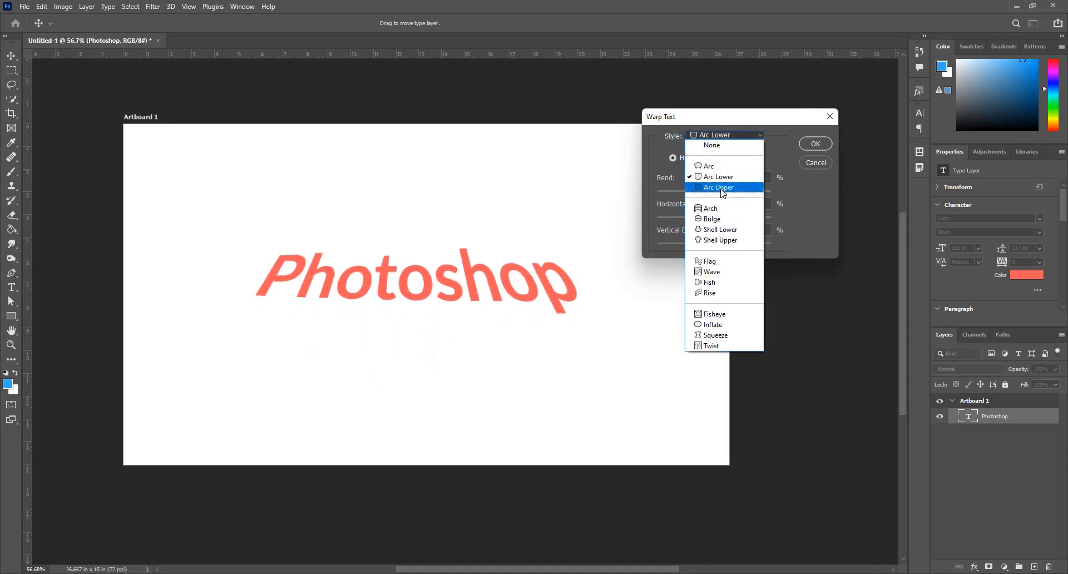
left_click(722, 189)
left_click(740, 192)
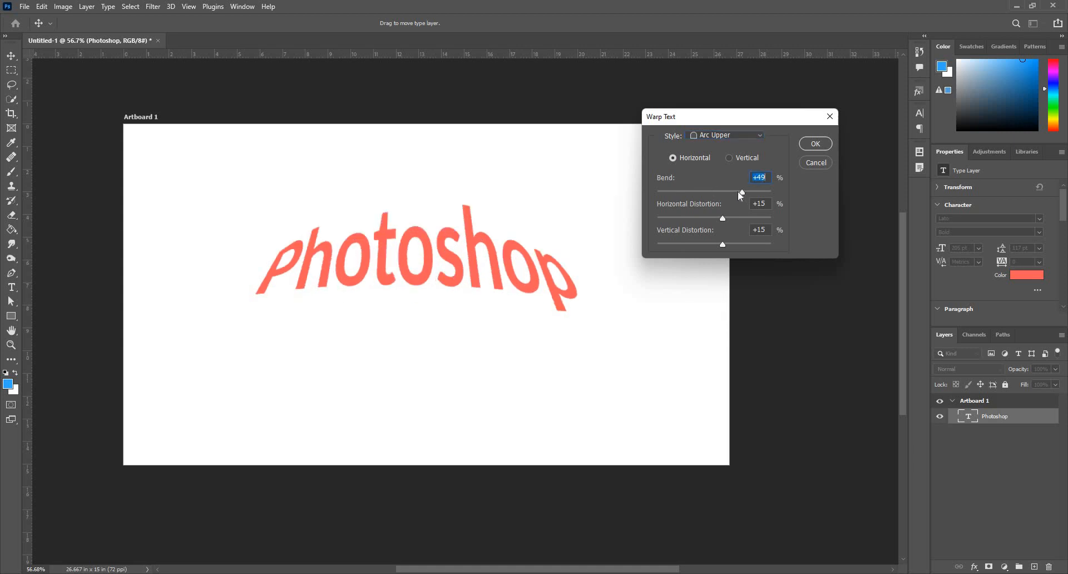
left_click(754, 193)
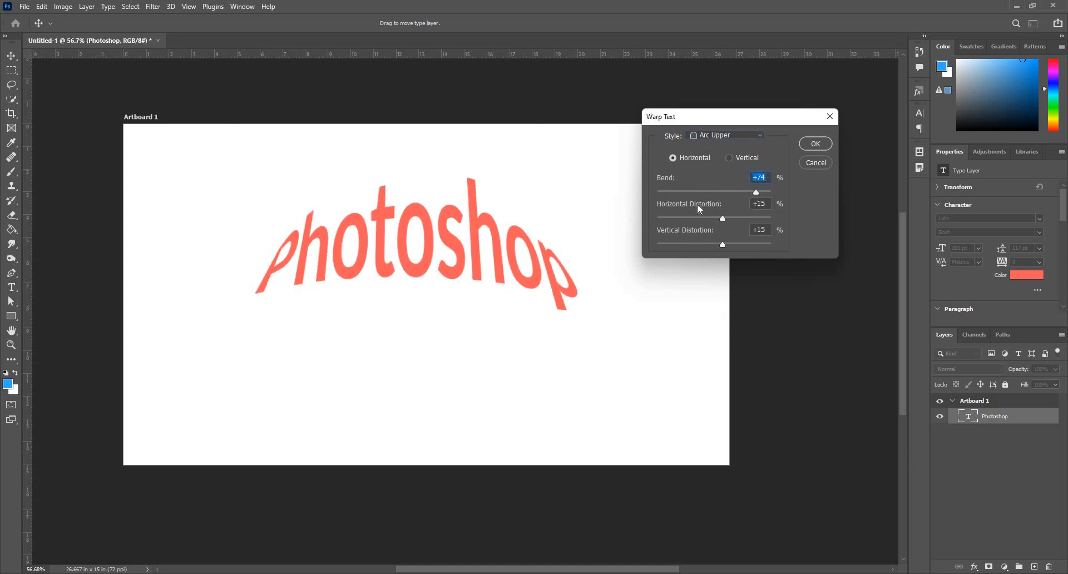
left_click(688, 191)
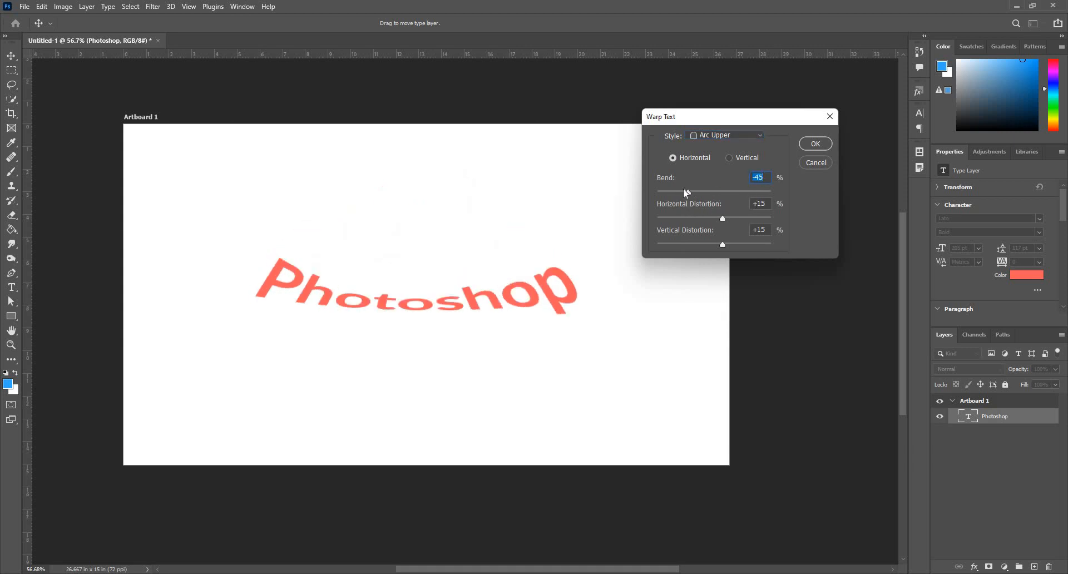
left_click(681, 191)
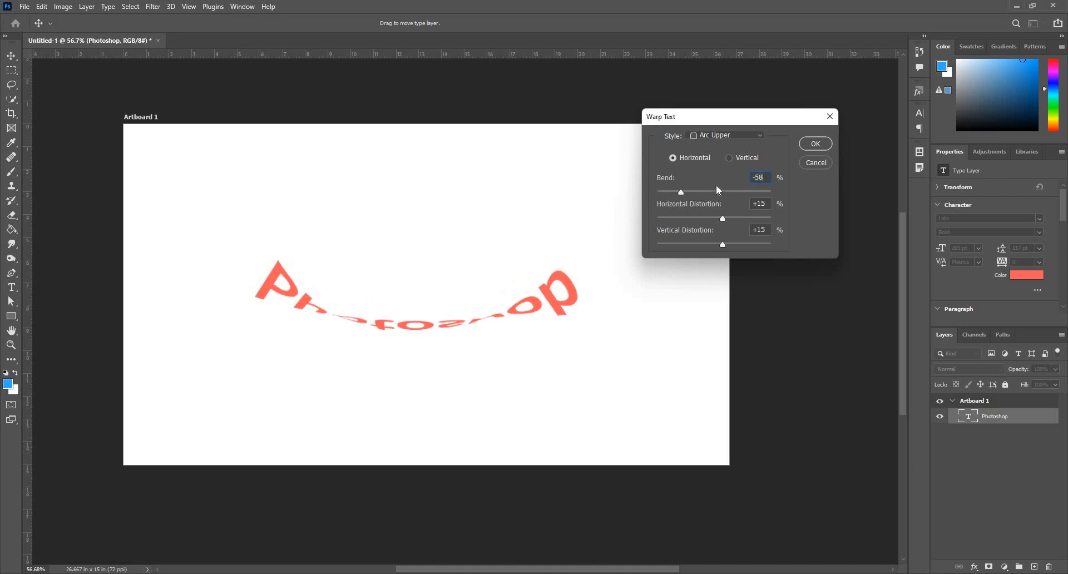
left_click(718, 191)
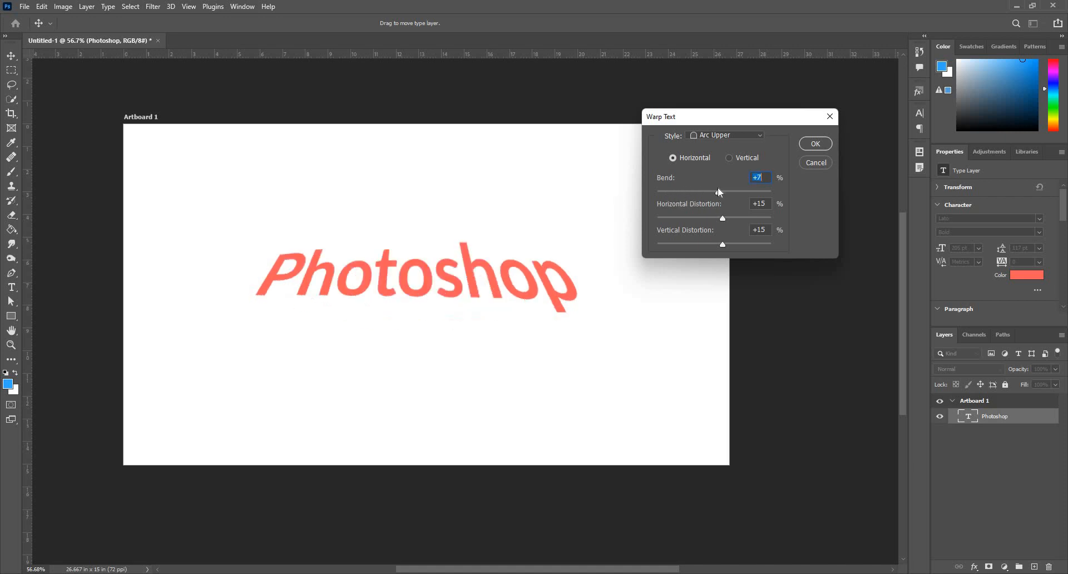
Step: Try the Arch warp style with a bend of +26%, raised to +33%
left_click(729, 135)
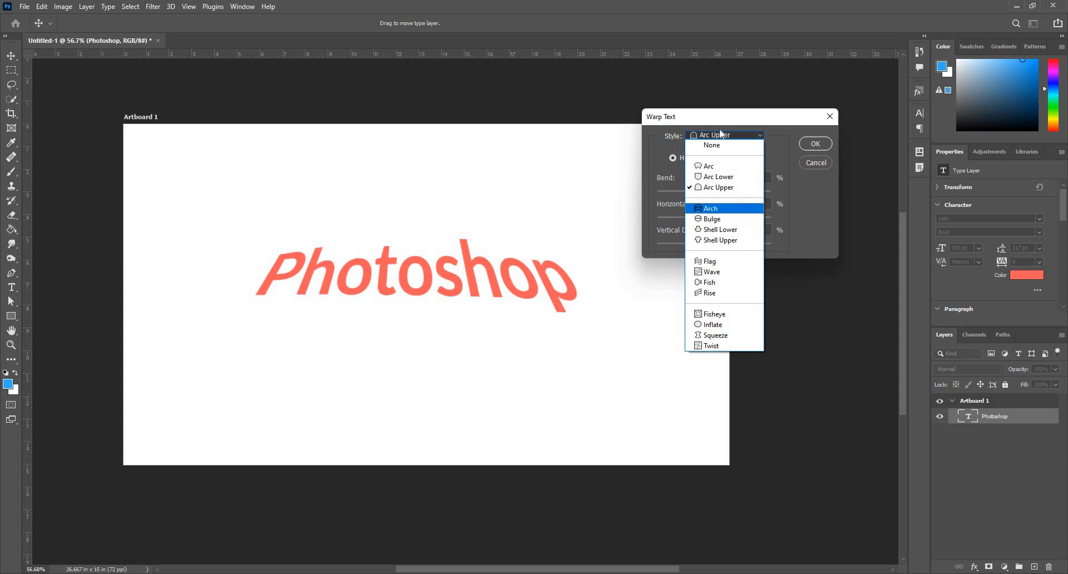
left_click(729, 209)
left_click_drag(729, 196, 737, 196)
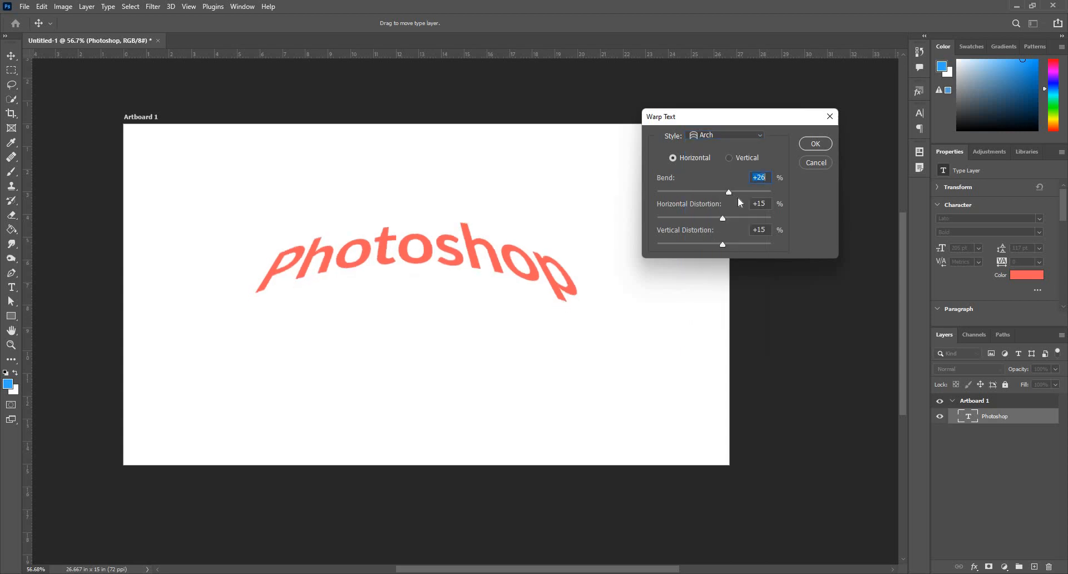
Step: Try the Bulge warp style with a bend of +16%, and discard all warping of the "Photoshop" text
left_click(726, 136)
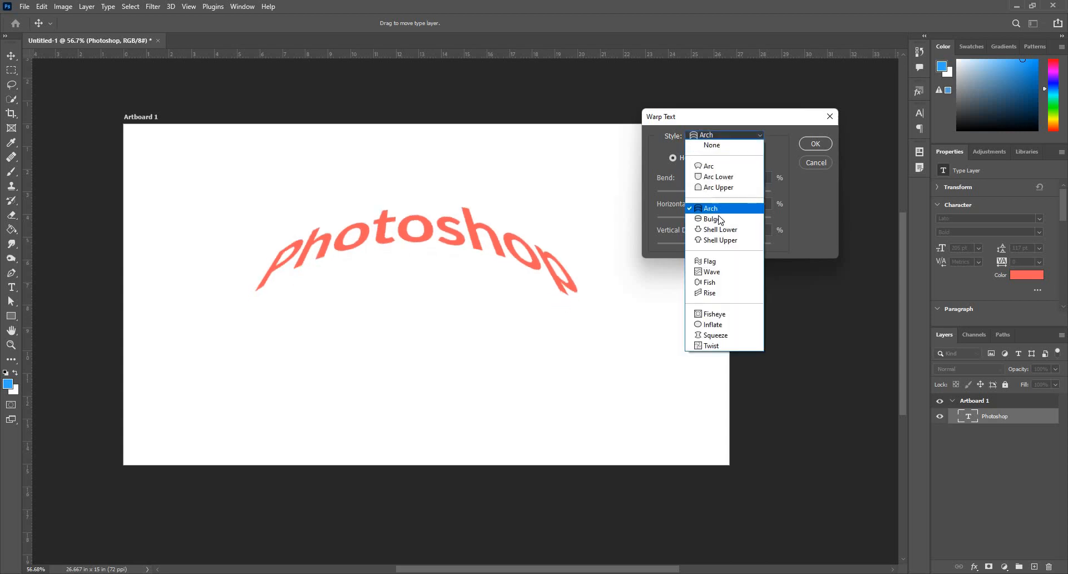
left_click(729, 220)
left_click(724, 192)
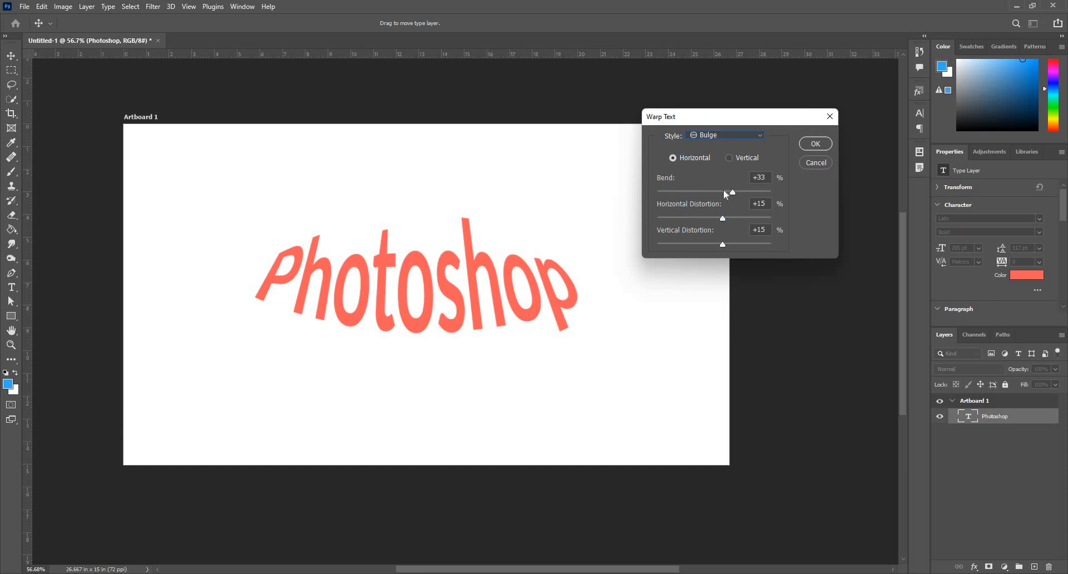
left_click(809, 162)
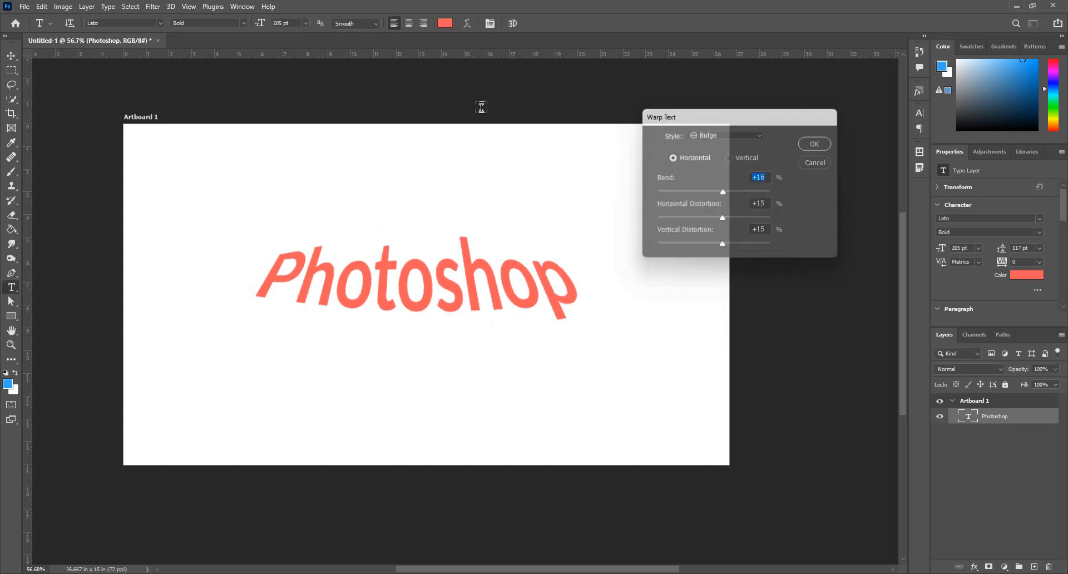
Step: Display the detailed character settings for the "Photoshop" text
left_click(489, 25)
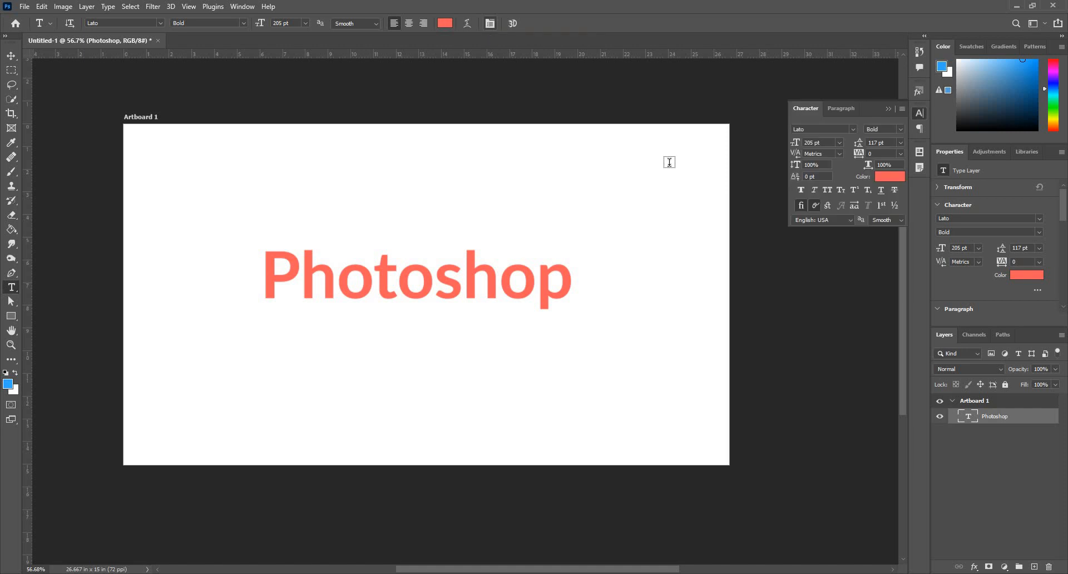
scroll(669, 162, "up", 2)
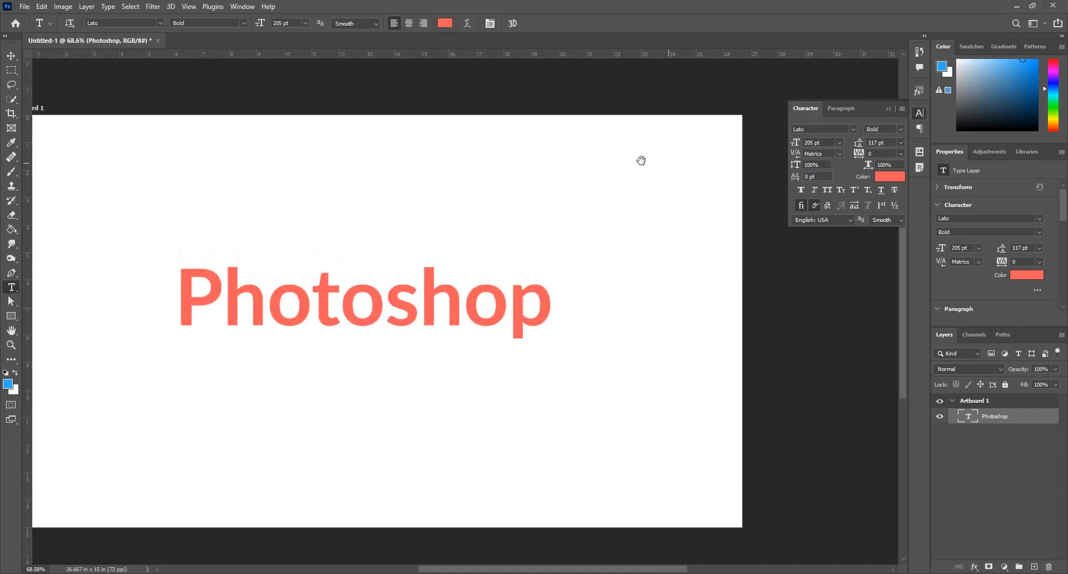
left_click_drag(678, 169, 721, 180)
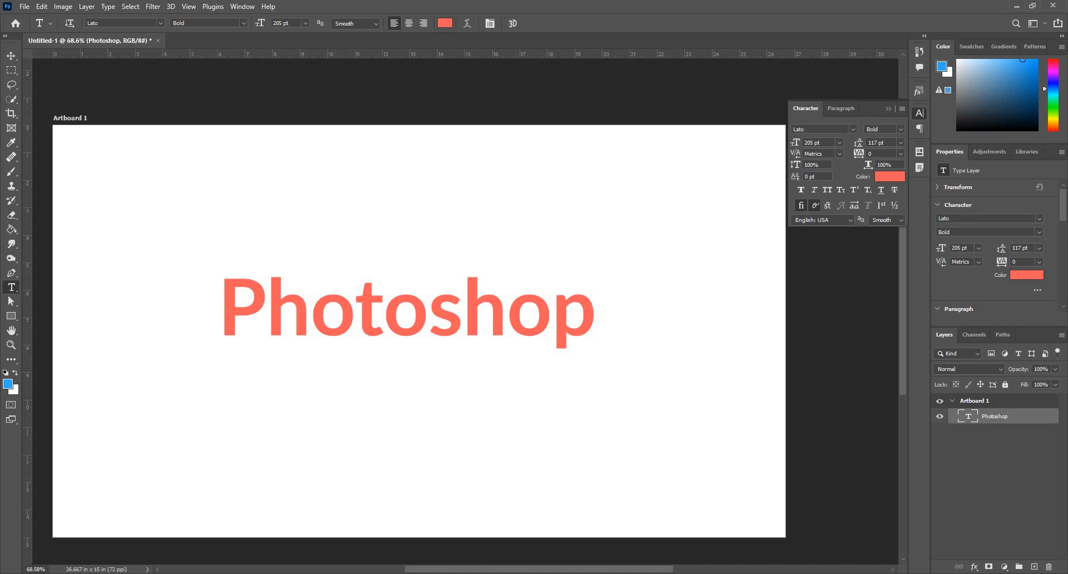
Step: Browse the available fonts for the "Photoshop" text and try Bebas and other typefaces on it
left_click(843, 129)
left_click(854, 130)
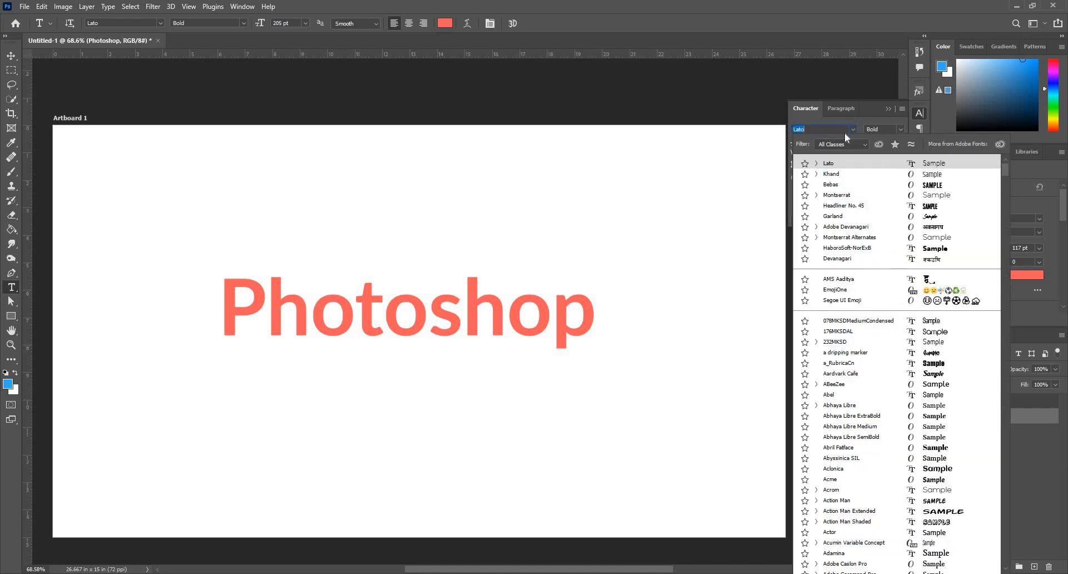
left_click(842, 133)
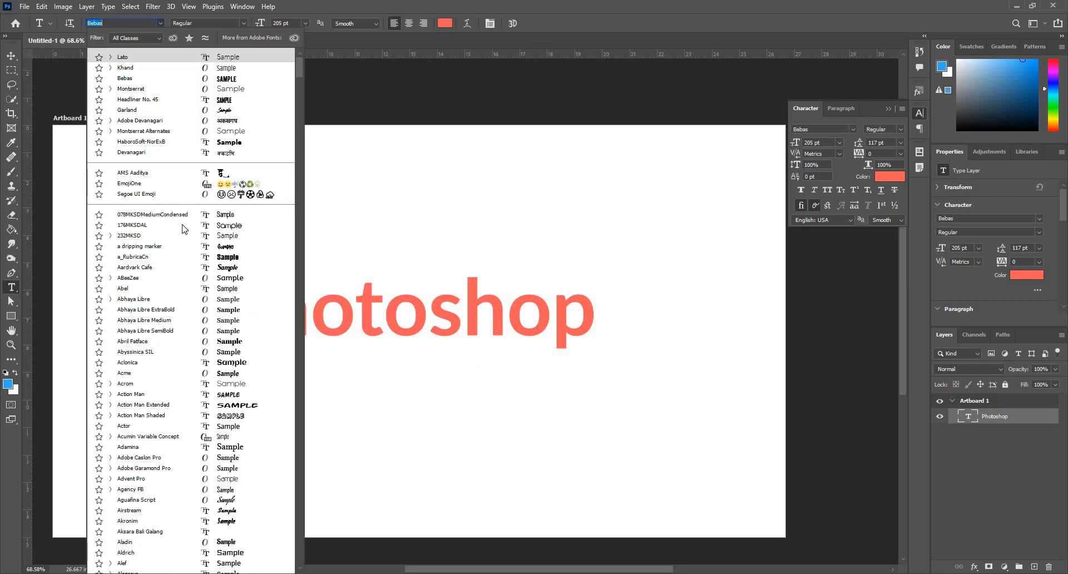
left_click(162, 22)
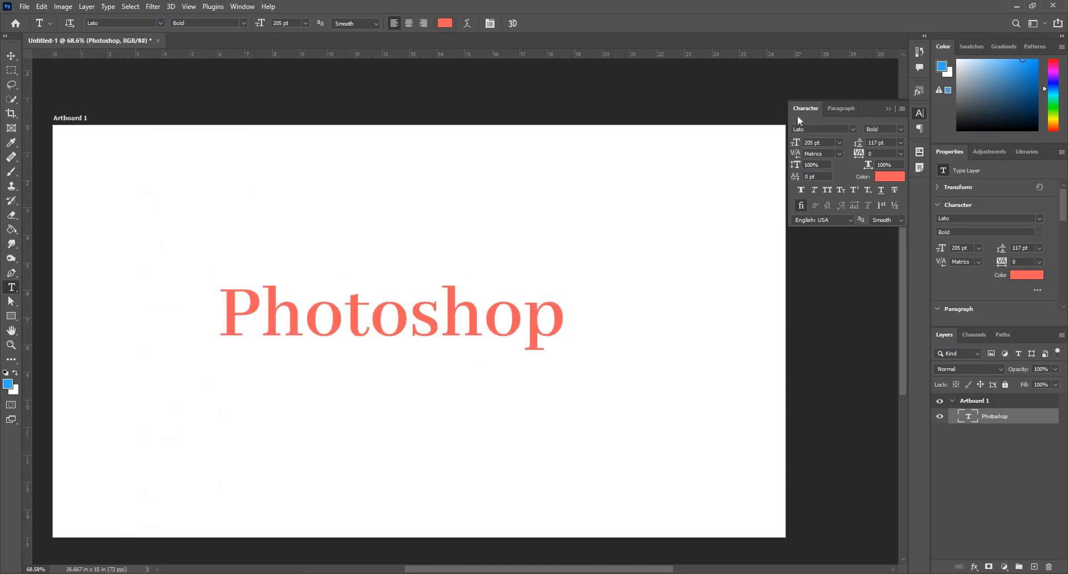
Step: Preview a_RubricaCn on the "Photoshop" text and set its font to Bebas Regular
left_click(492, 25)
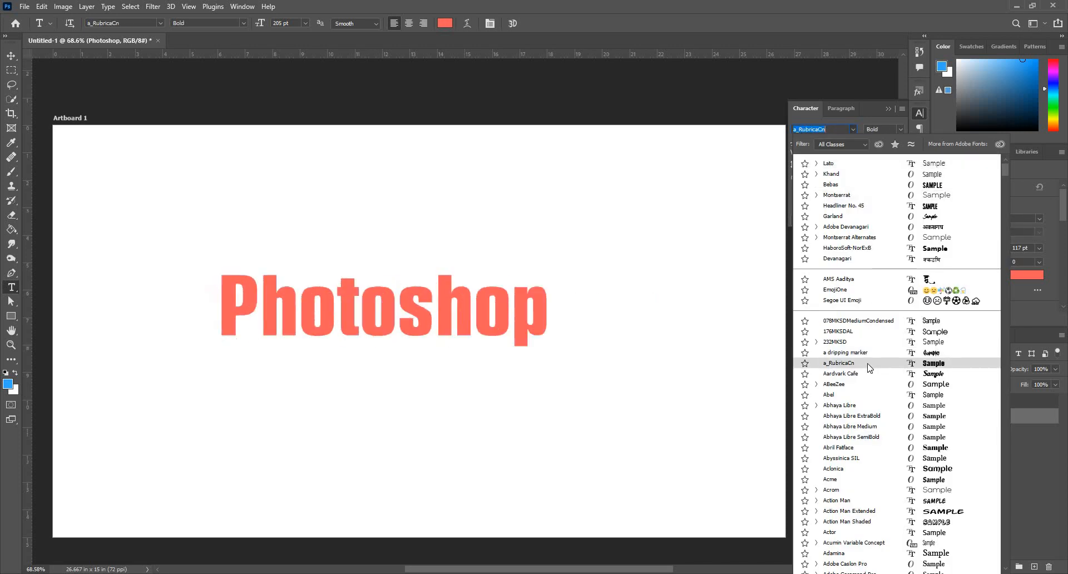
key("Down")
left_click(859, 185)
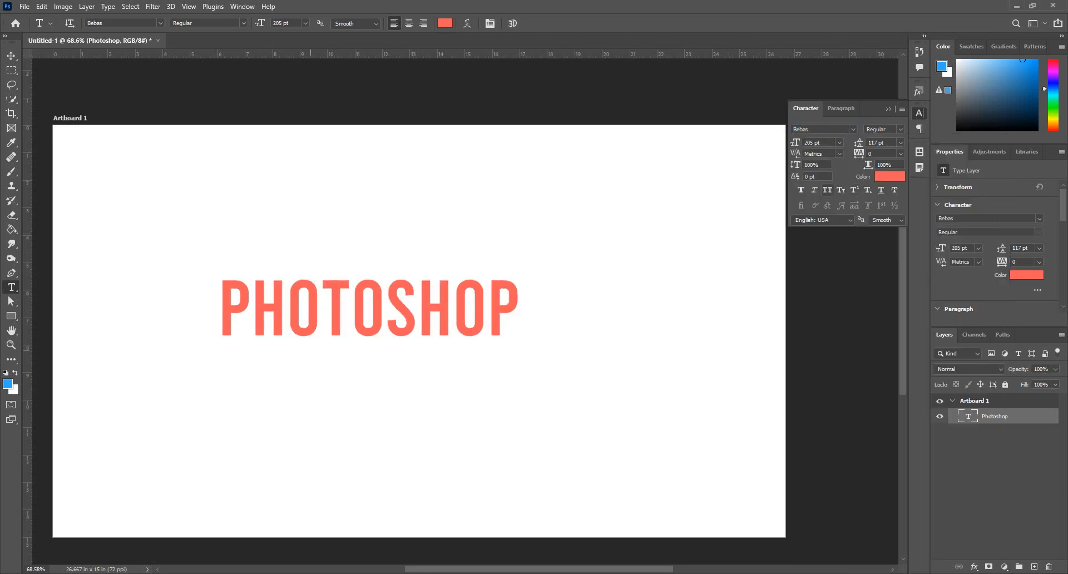
Step: Set the "Photoshop" text's font to Khand, check its available weights, and enlarge the text to 212 pt
left_click(853, 129)
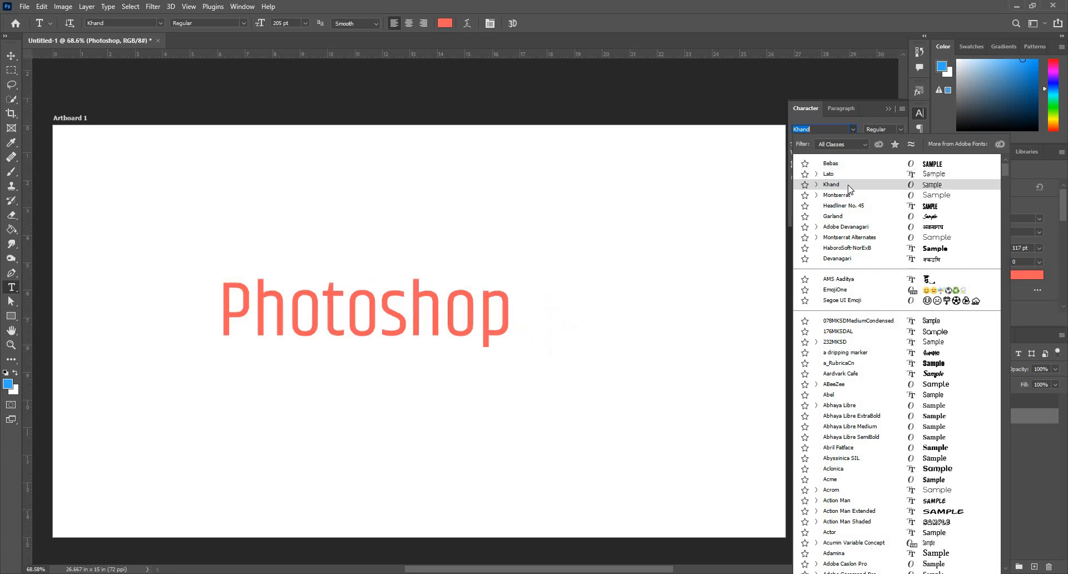
left_click(848, 185)
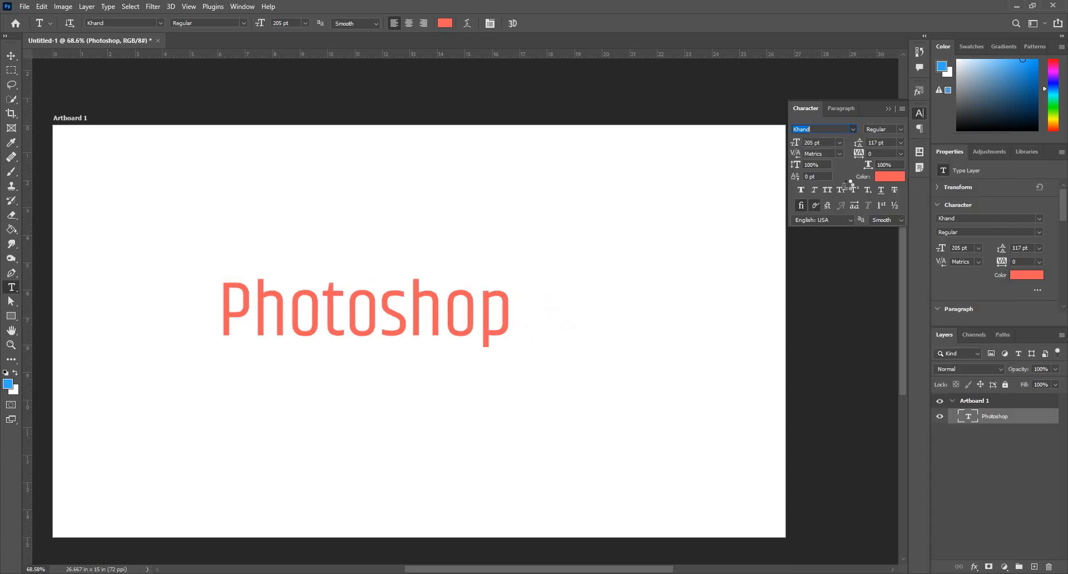
left_click(901, 130)
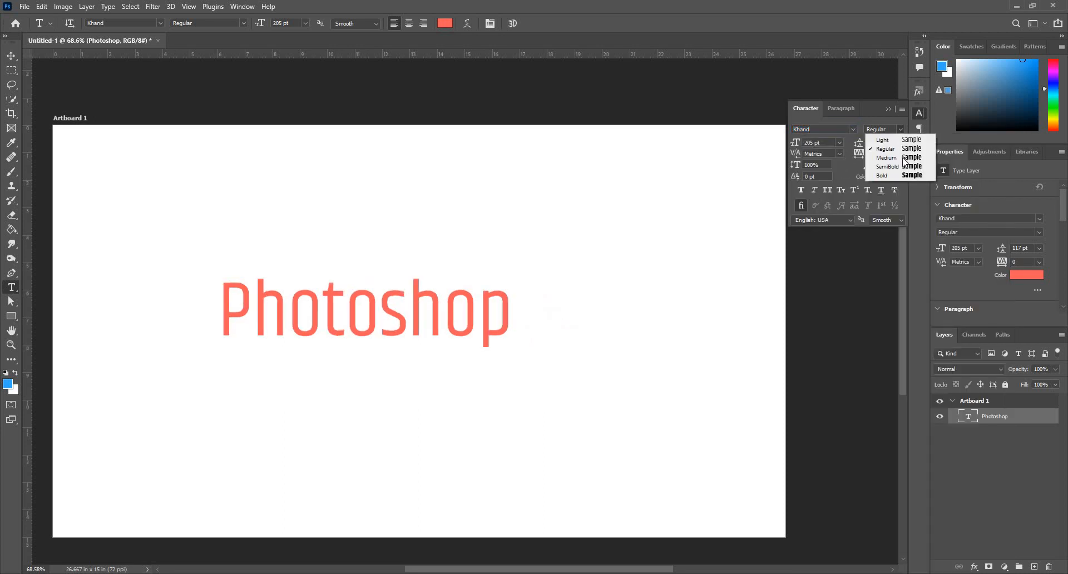
left_click(844, 147)
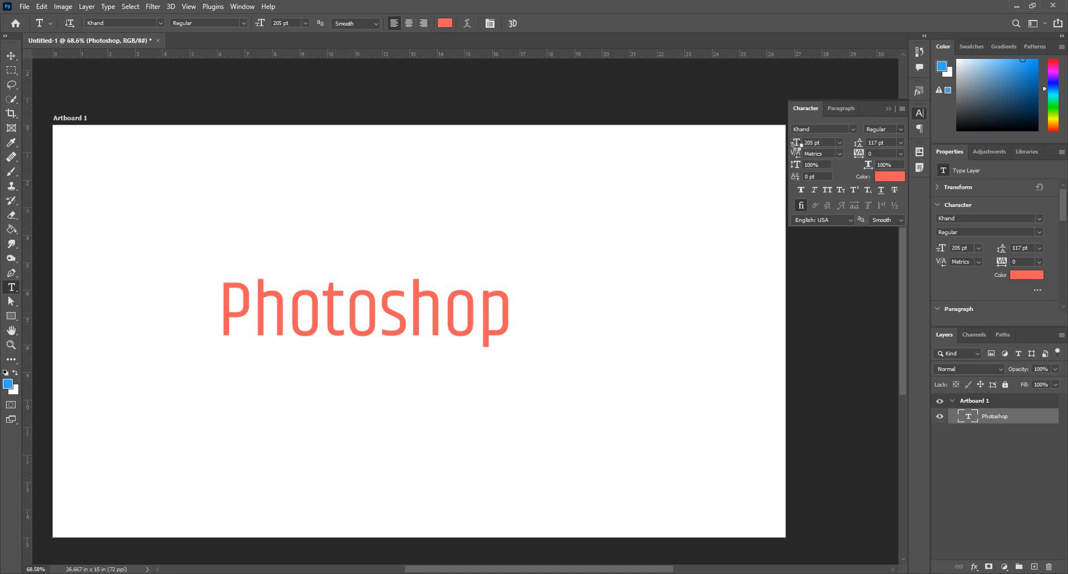
left_click_drag(796, 144, 867, 152)
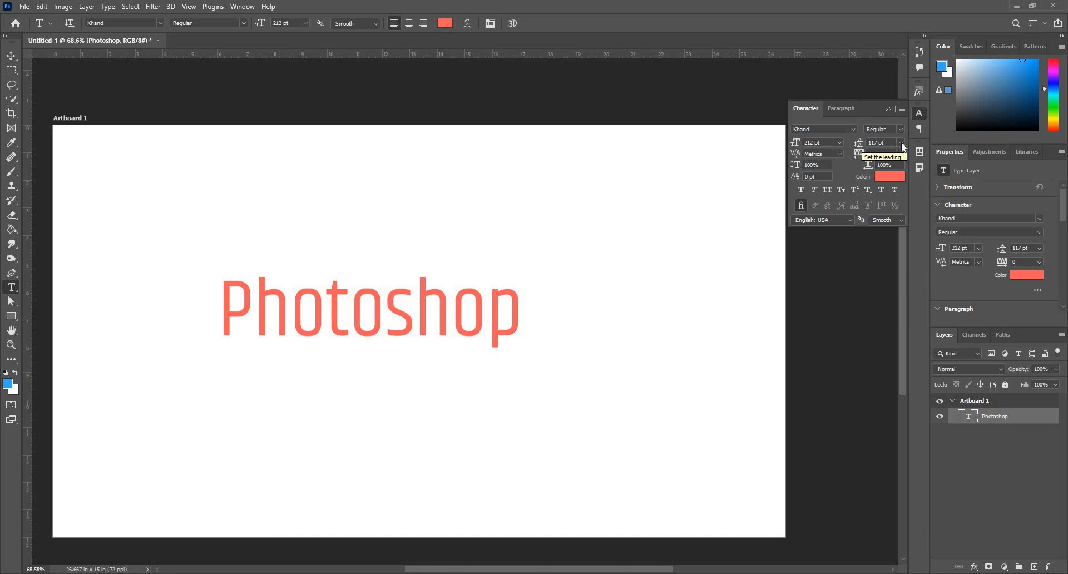
Step: Add a second line reading "Text" below "Photoshop" in the same text layer
left_click(504, 305)
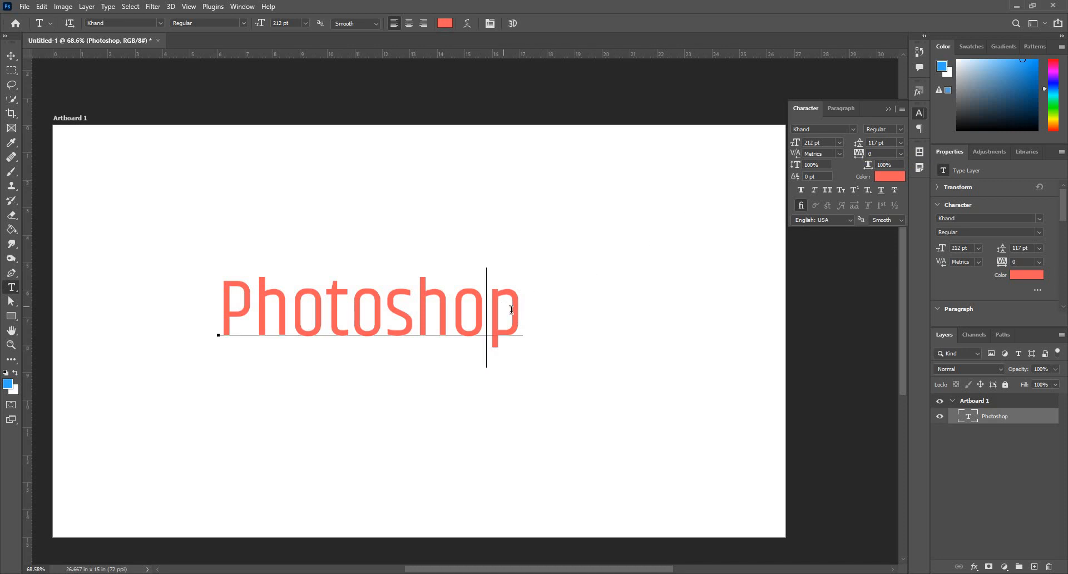
left_click(511, 309)
key("Return")
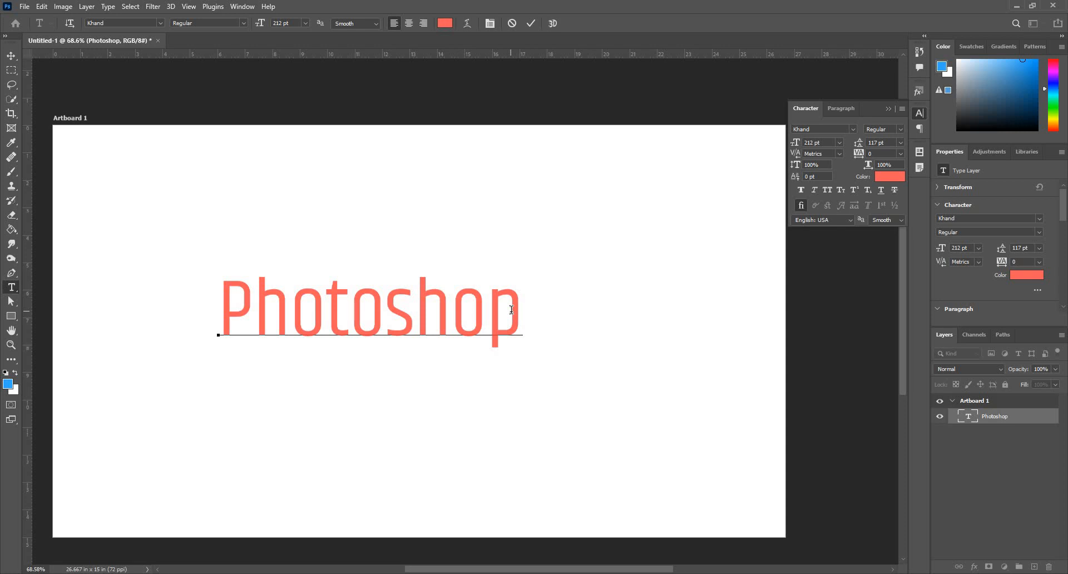
type("Te xt")
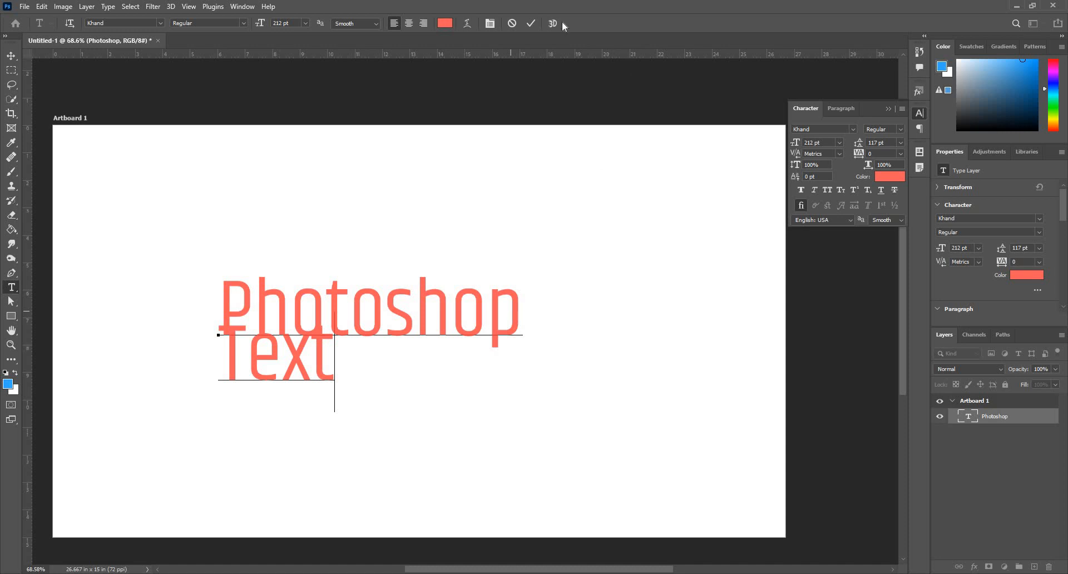
left_click(531, 23)
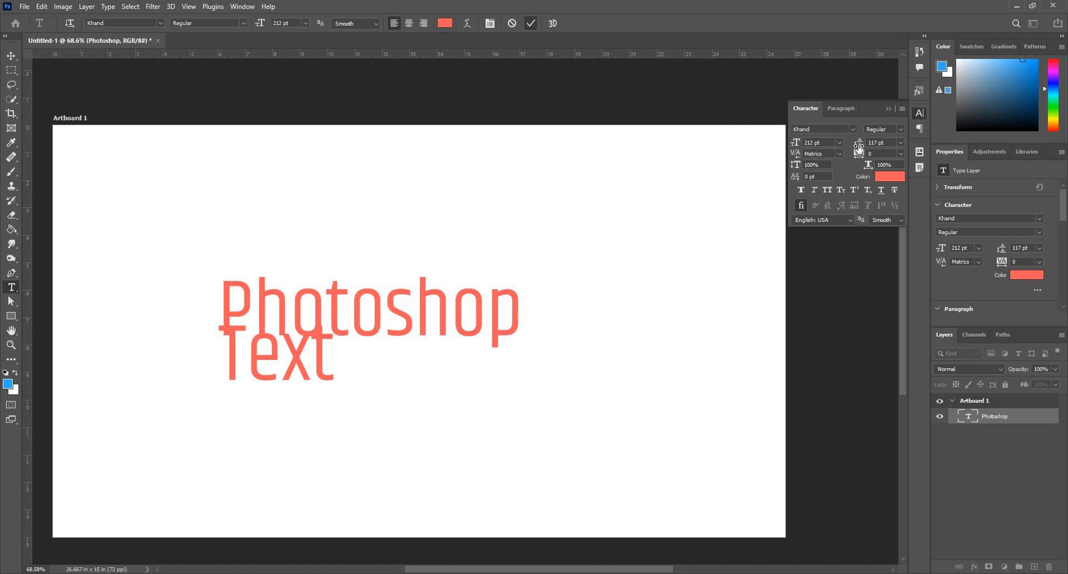
Step: Try a leading of 193 pt on the two text lines, and set the leading to Auto
left_click_drag(859, 145, 880, 143)
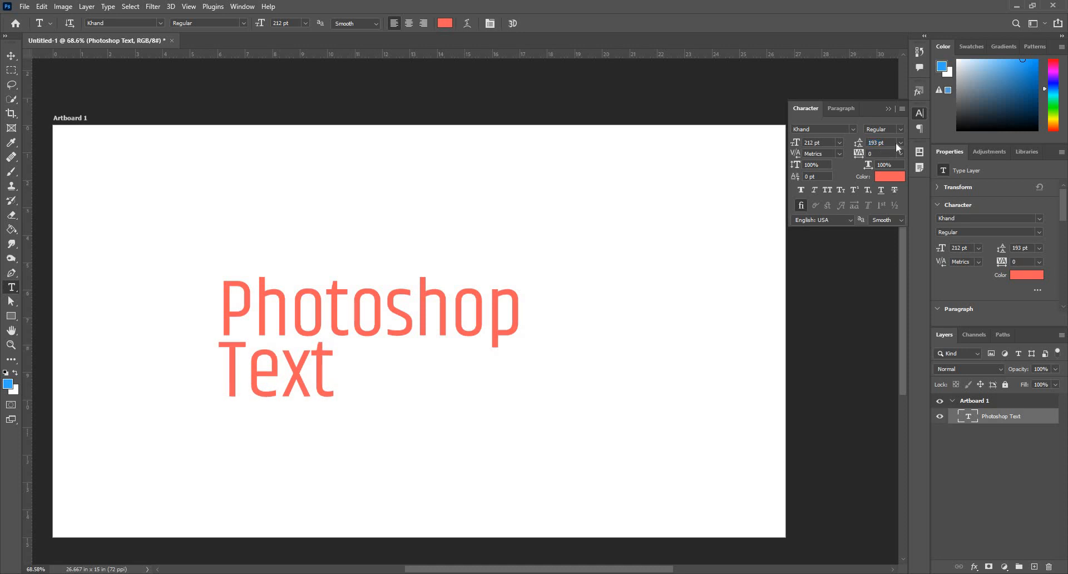
left_click(901, 143)
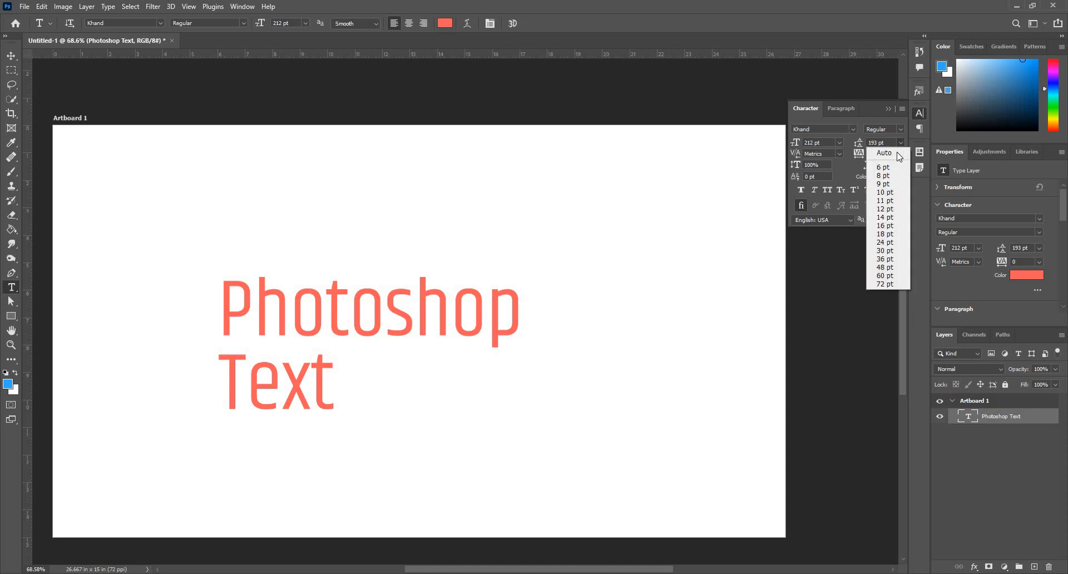
left_click(881, 147)
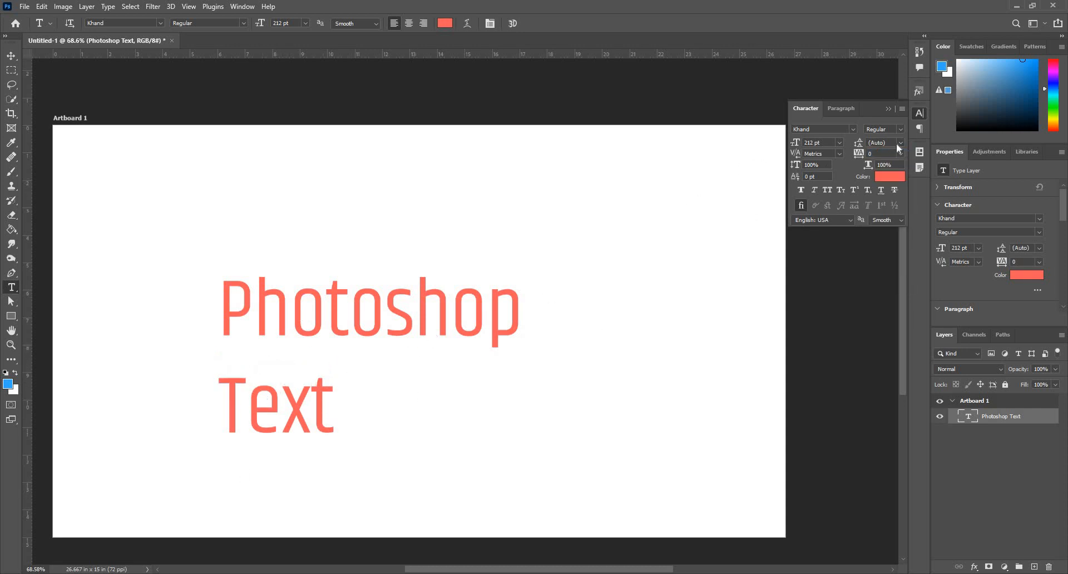
Step: Compare Optical kerning with Metrics kerning on the two-line text up close, and leave it on Metrics
left_click(840, 153)
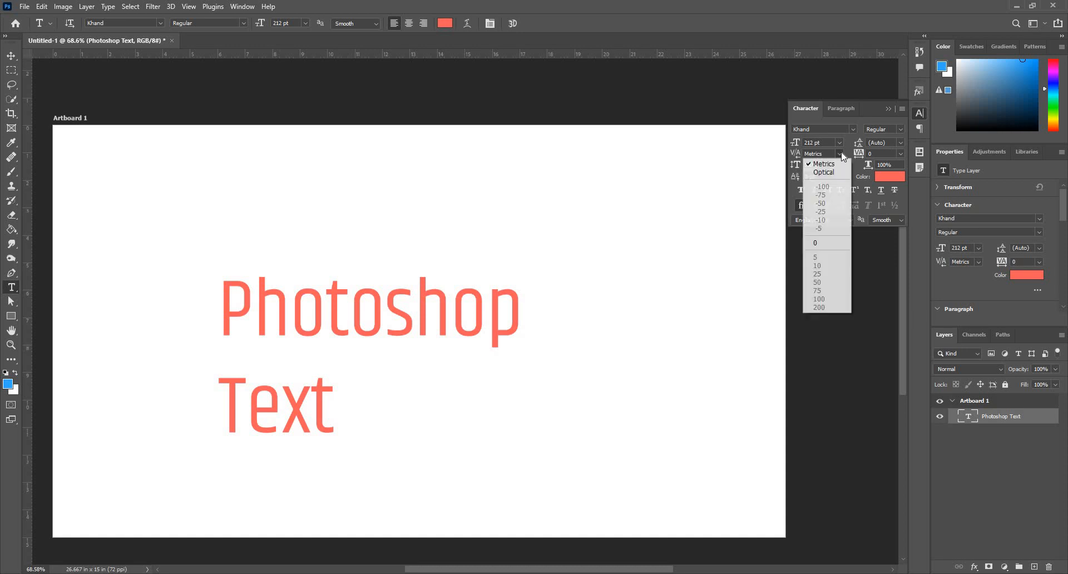
left_click(794, 158)
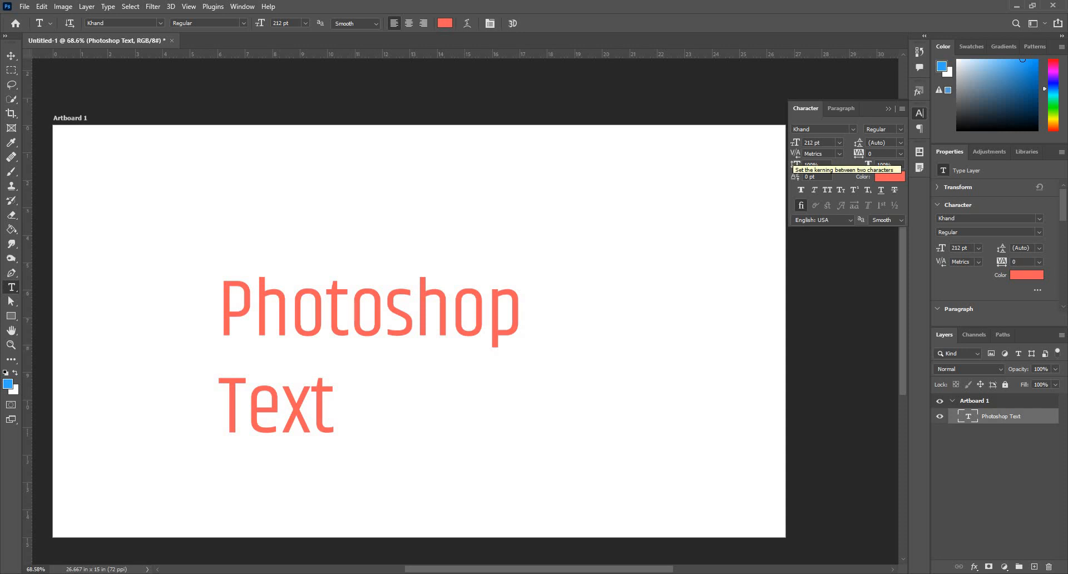
left_click(840, 153)
left_click(370, 344)
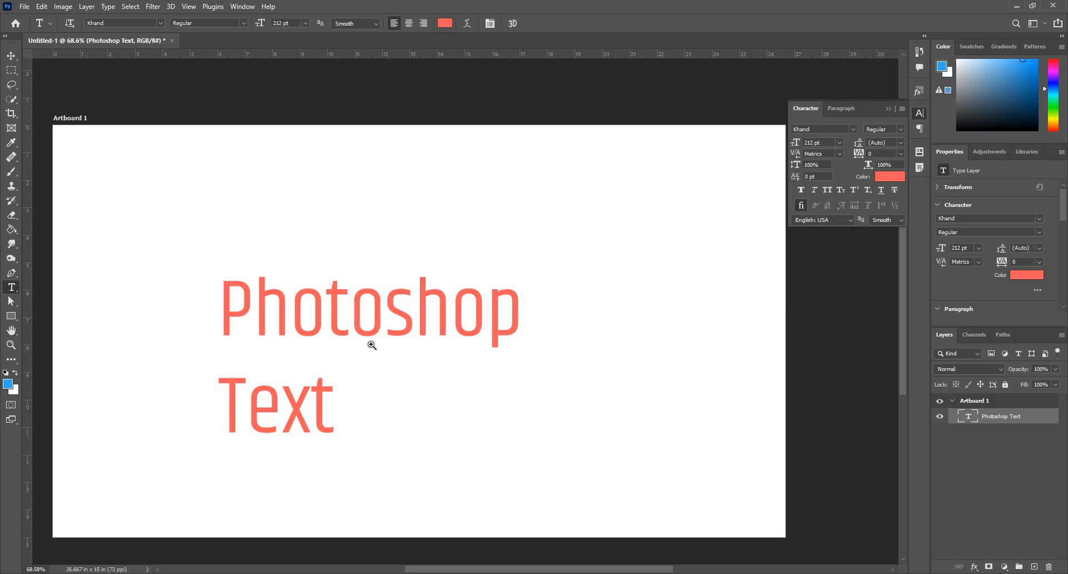
left_click_drag(371, 344, 426, 348)
left_click_drag(416, 302, 435, 362)
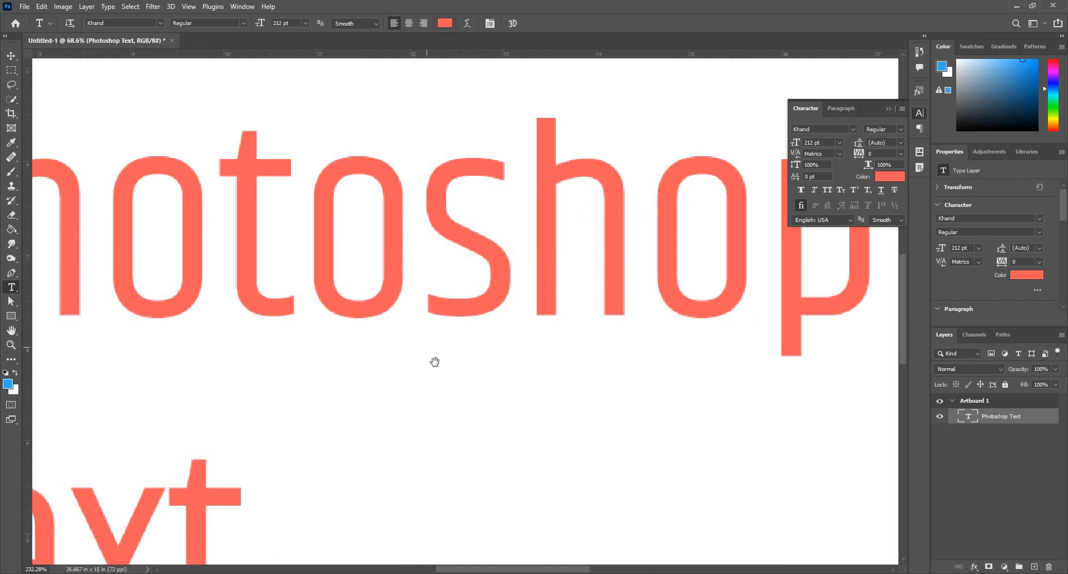
left_click(839, 156)
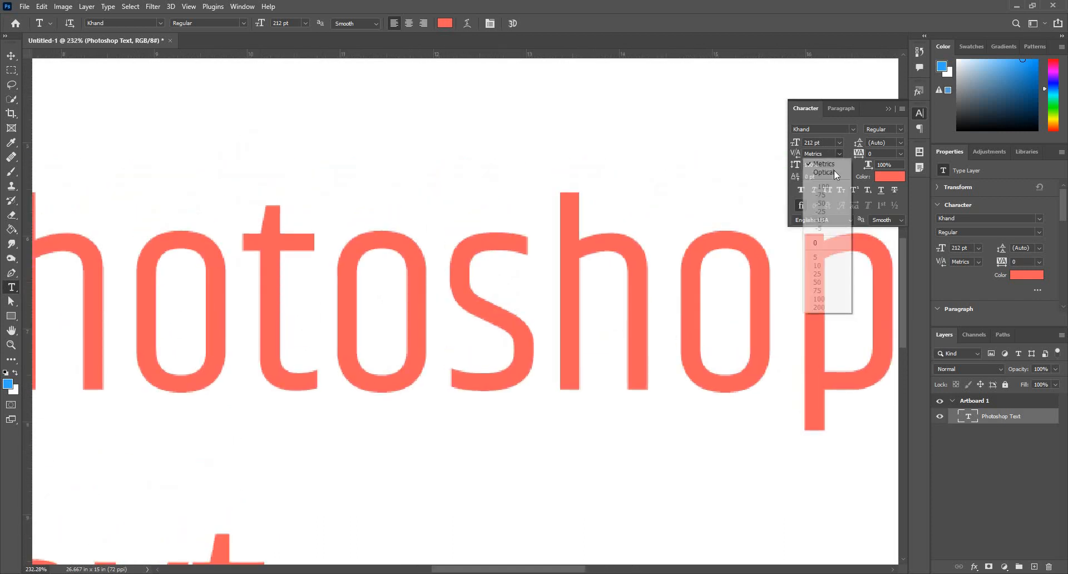
left_click(832, 171)
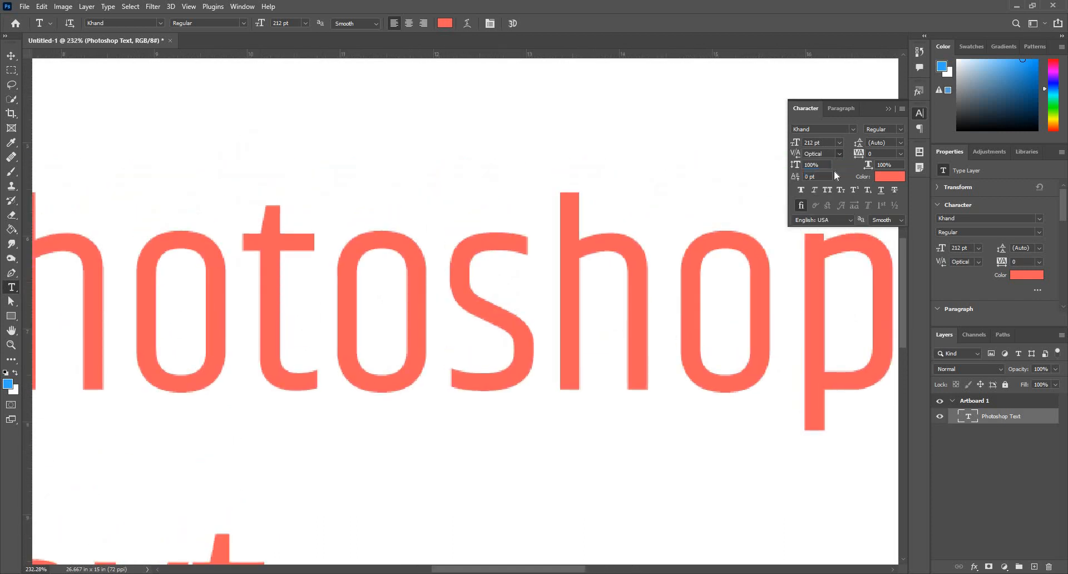
left_click_drag(493, 344, 491, 343)
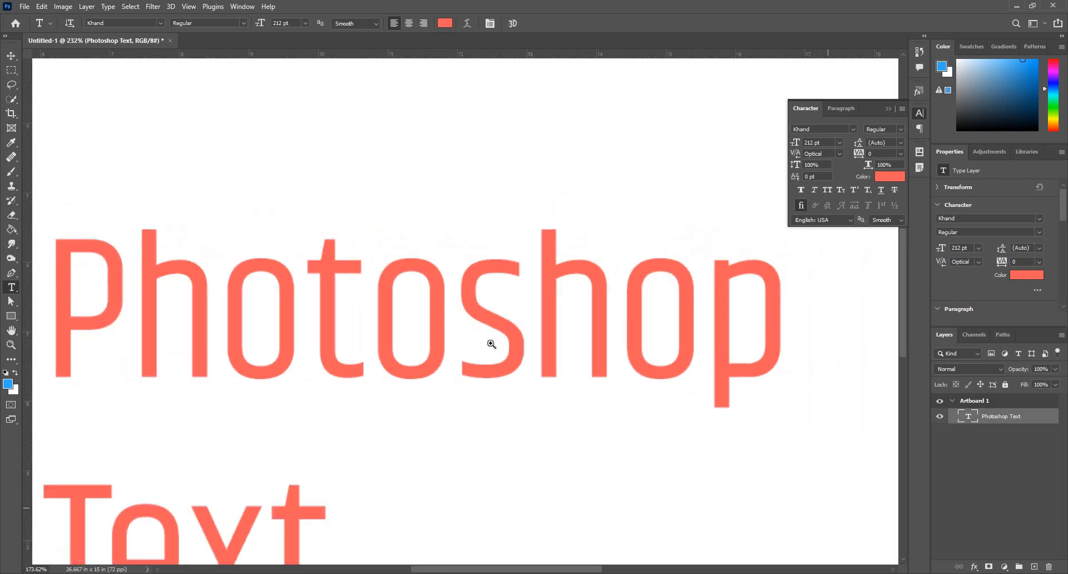
left_click(835, 158)
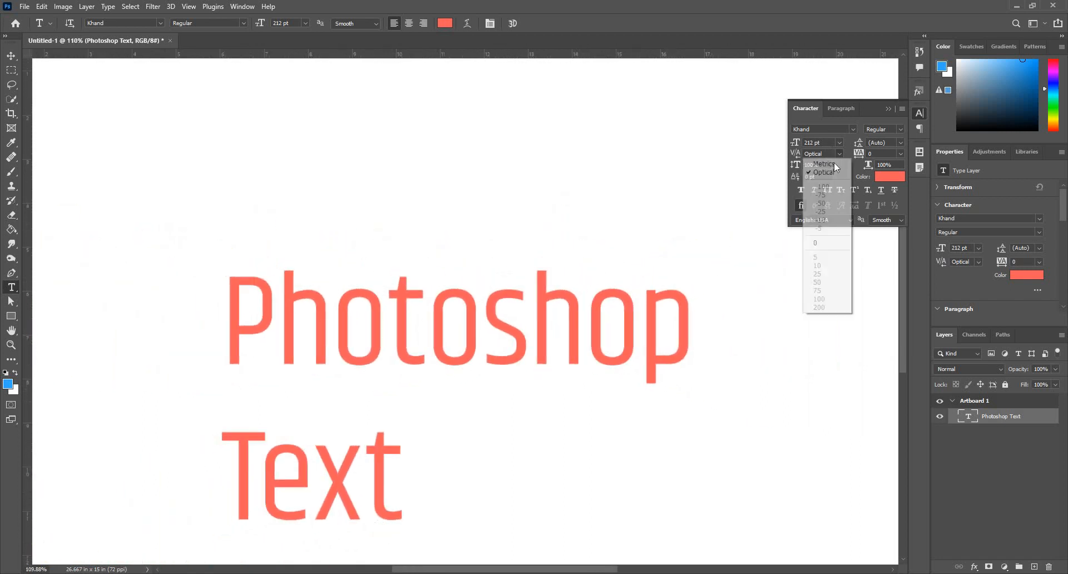
left_click(834, 162)
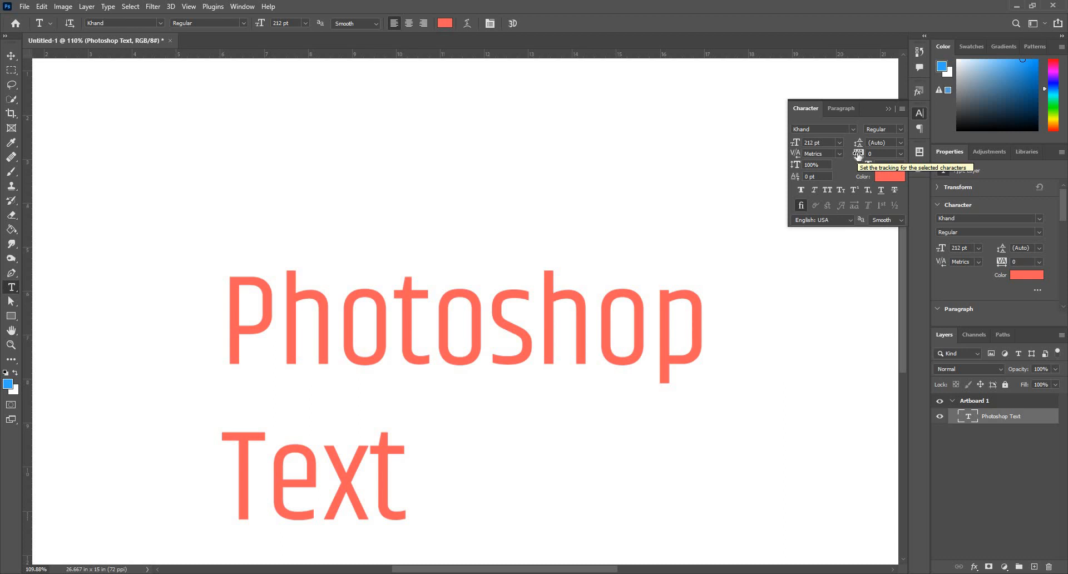
Step: Try tracking values of 200 and 300 on the two-line text, and return the tracking to 0
scroll(308, 263, "down", 2)
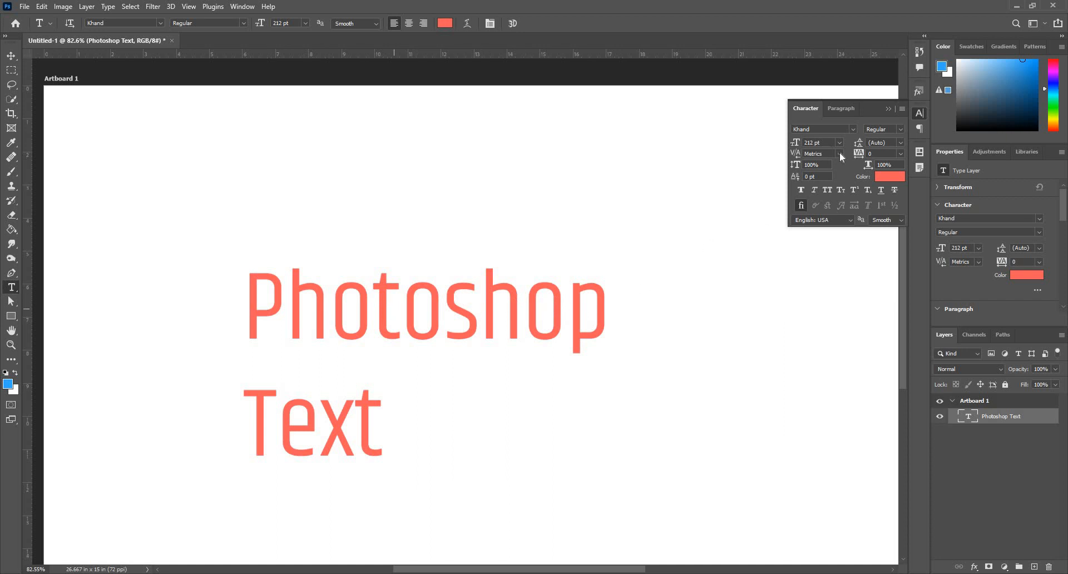
left_click_drag(859, 155, 862, 154)
left_click(899, 155)
left_click(888, 285)
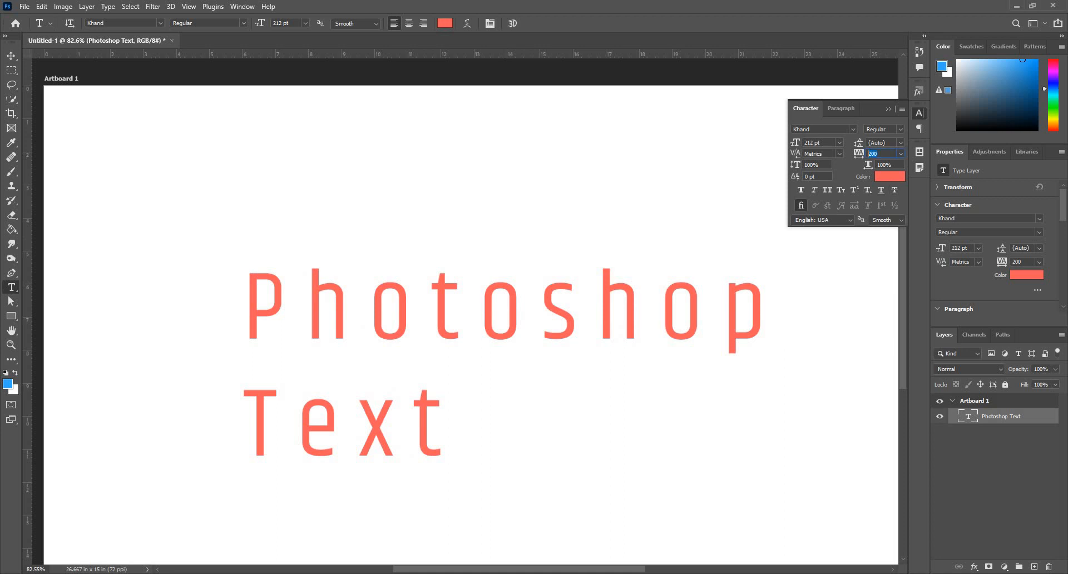
type("300")
key("Return")
left_click(900, 154)
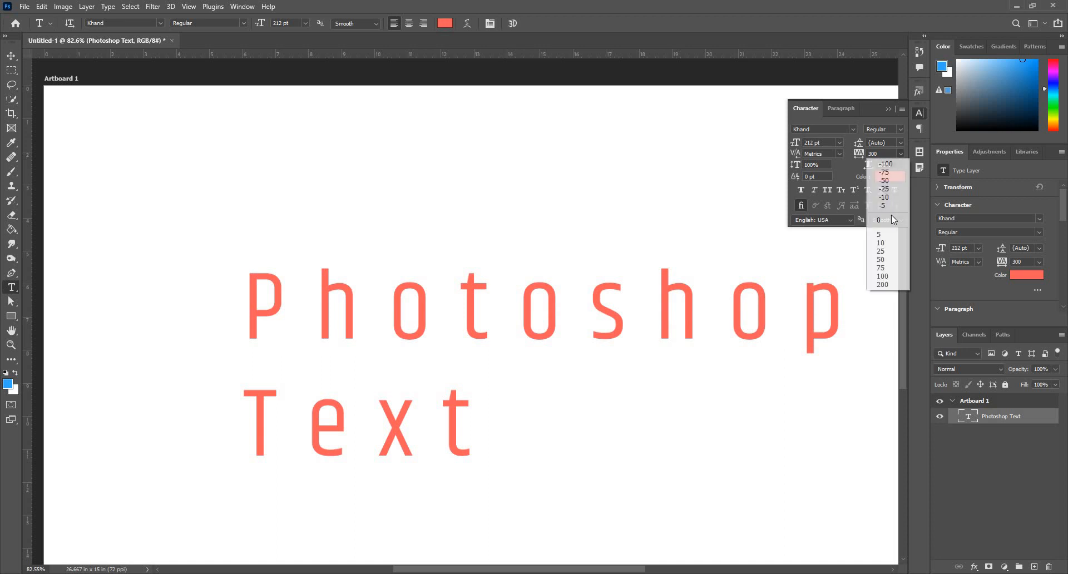
left_click(890, 220)
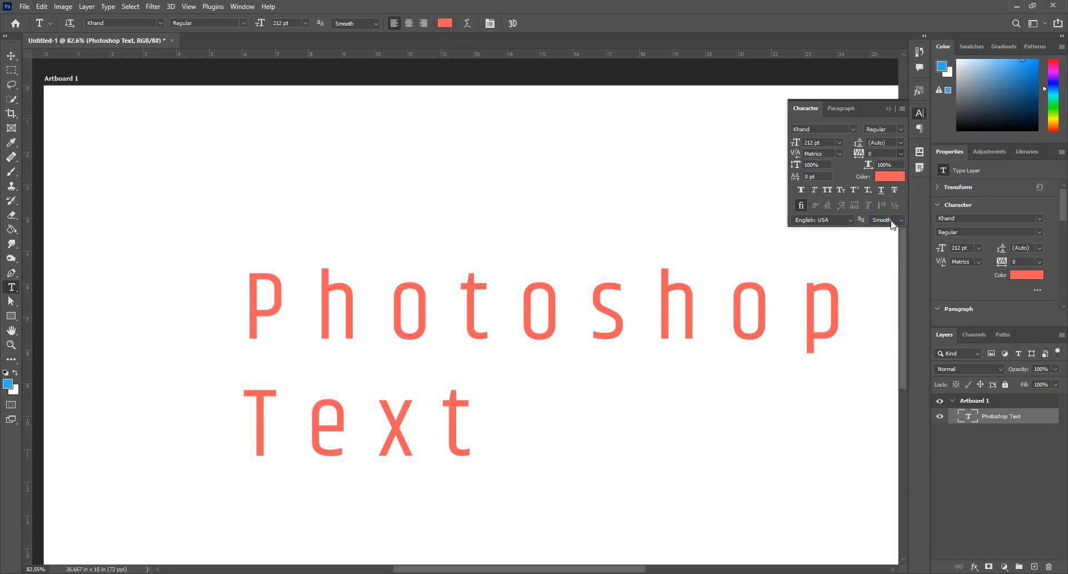
Step: Stretch the two-line text to a vertical scale of 150% and a horizontal scale of 150%
left_click(777, 170)
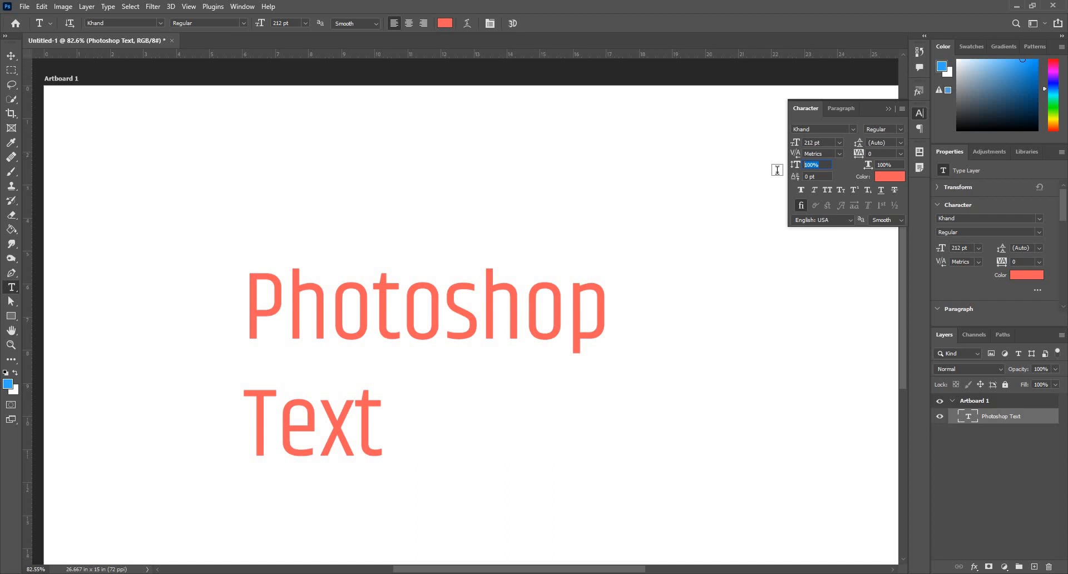
type("150")
key("Tab")
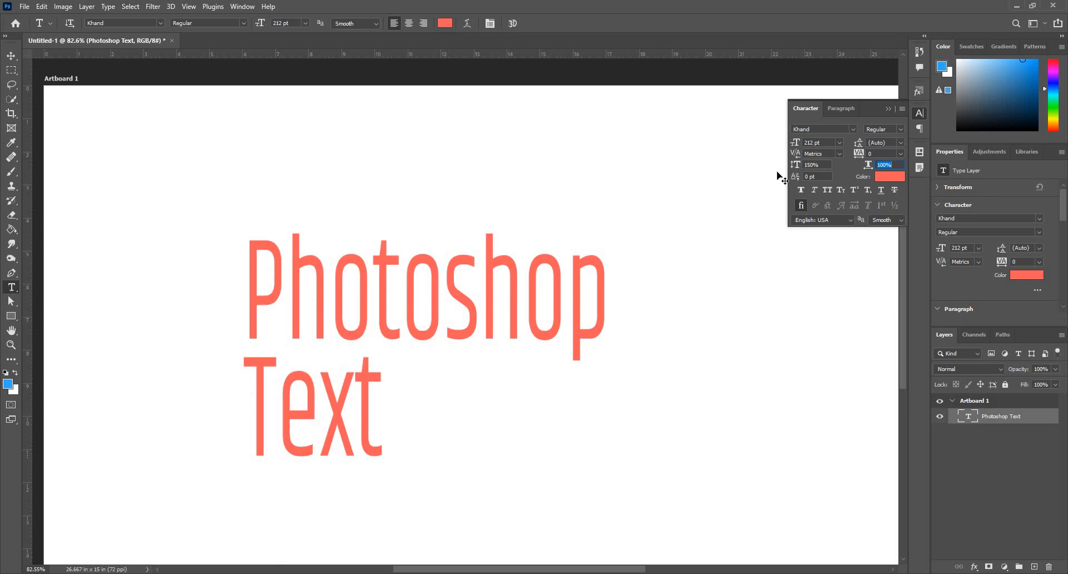
type("15")
key("Tab")
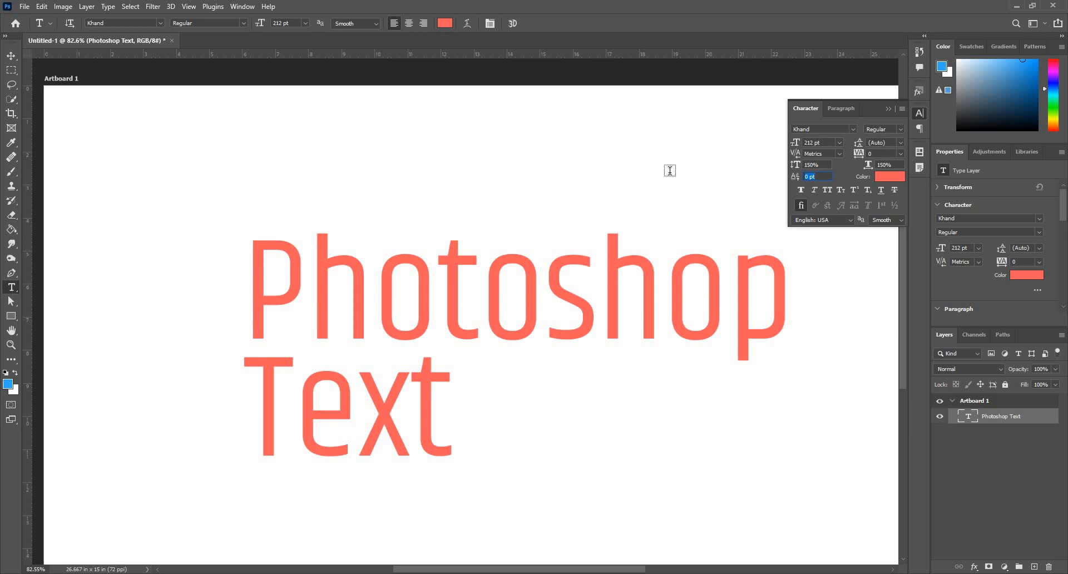
Step: Reset the text's vertical scale and horizontal scale to 100% each
key("shift+Tab")
key("shift+Tab")
type("100")
key("Tab")
type("100")
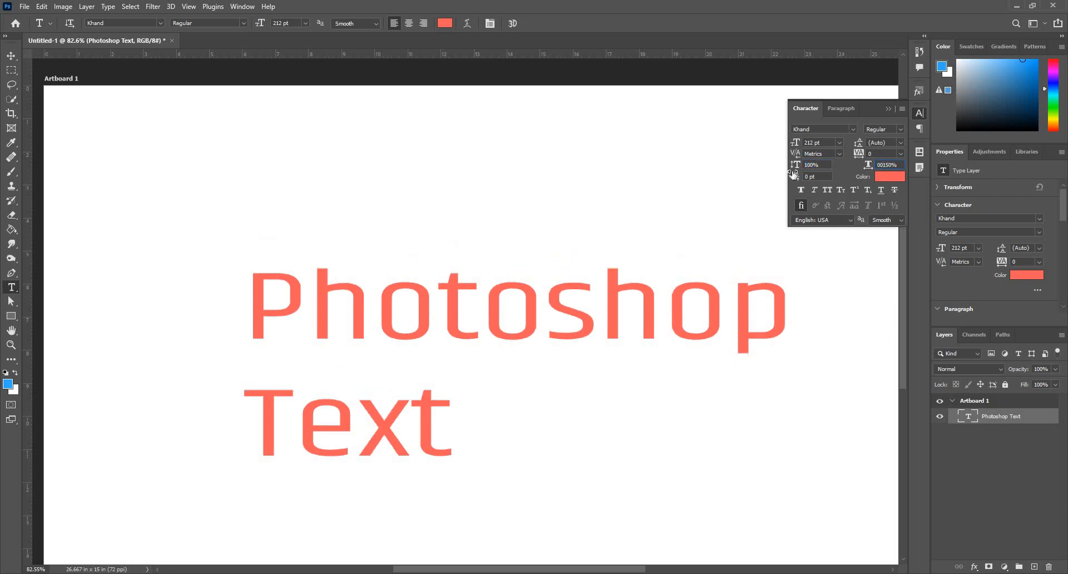
key("ctrl+a")
type("100")
key("Tab")
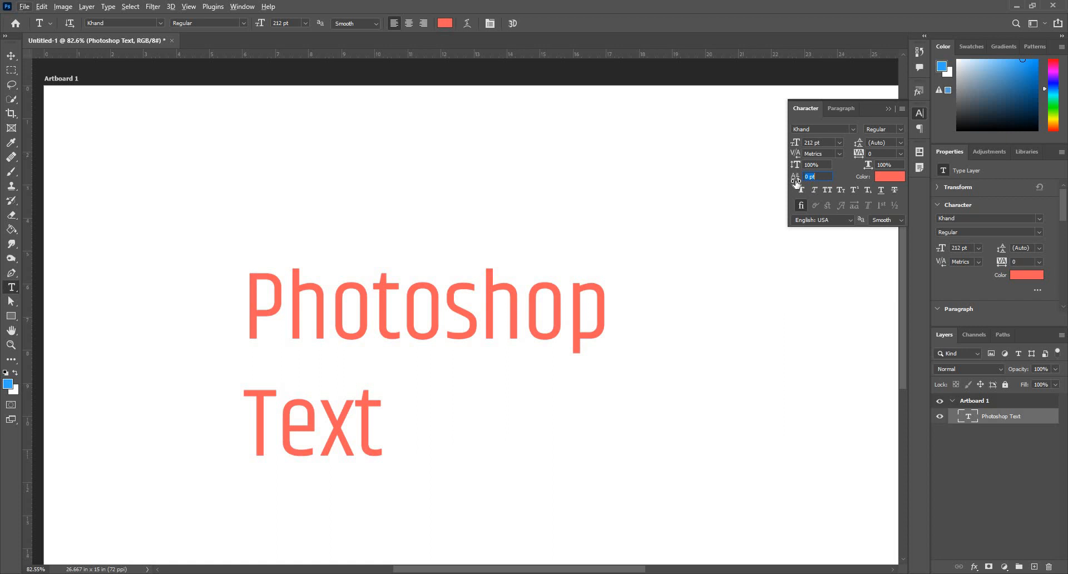
Step: Try baseline shifts of 23 pt and 90 pt on the text, and return the shift to 0 pt
left_click_drag(795, 183, 815, 183)
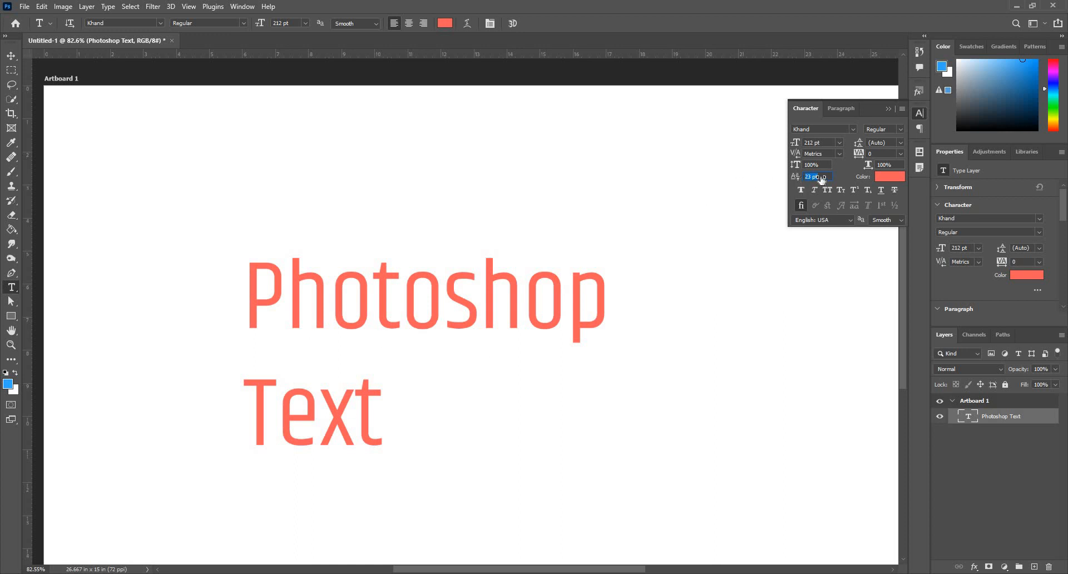
type("90")
key("Return")
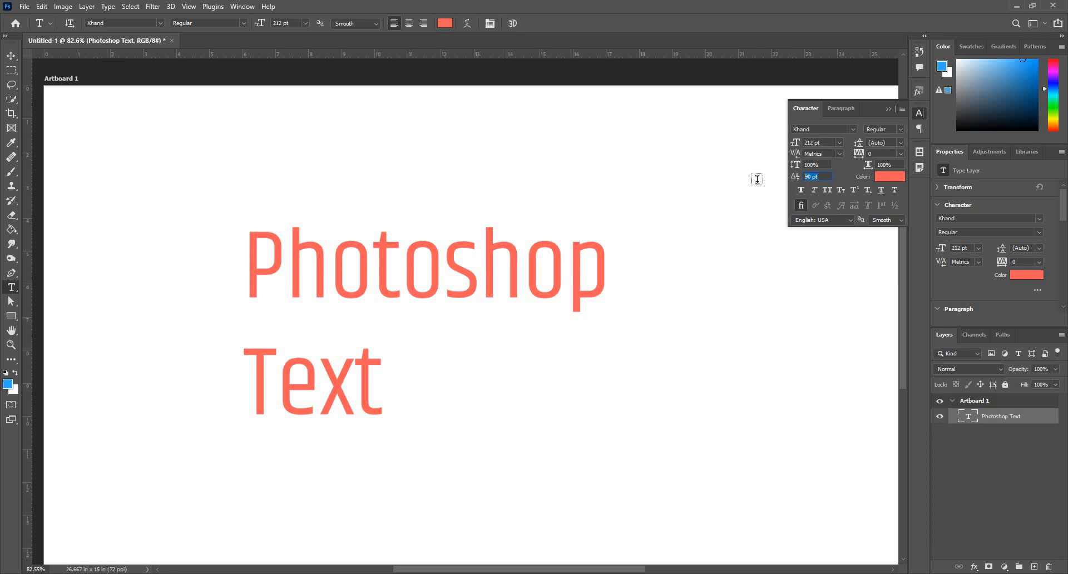
type("0")
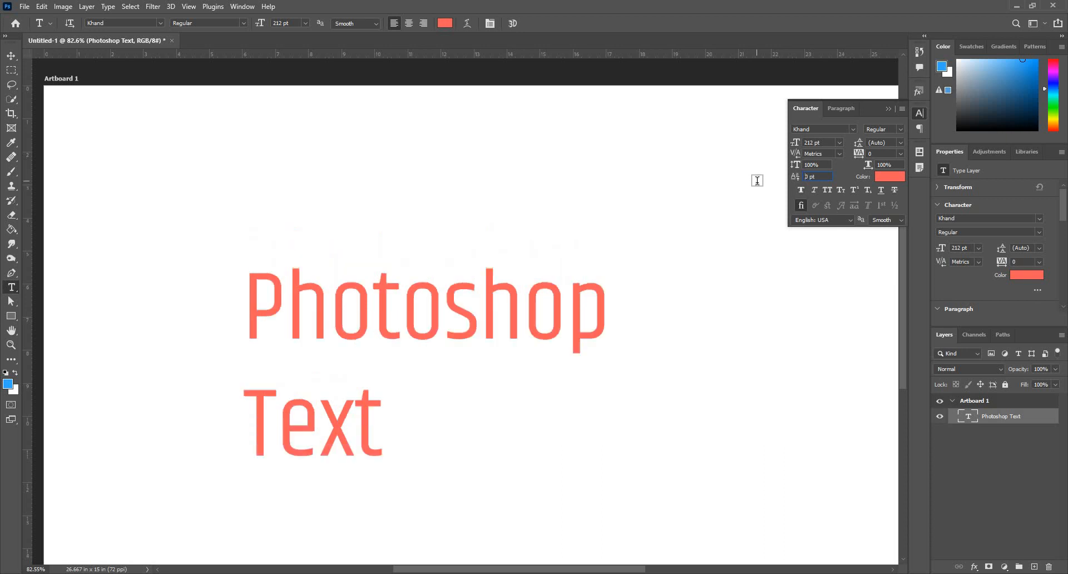
Step: Change the two-line text's colour to black (000000)
left_click(890, 178)
type("000000")
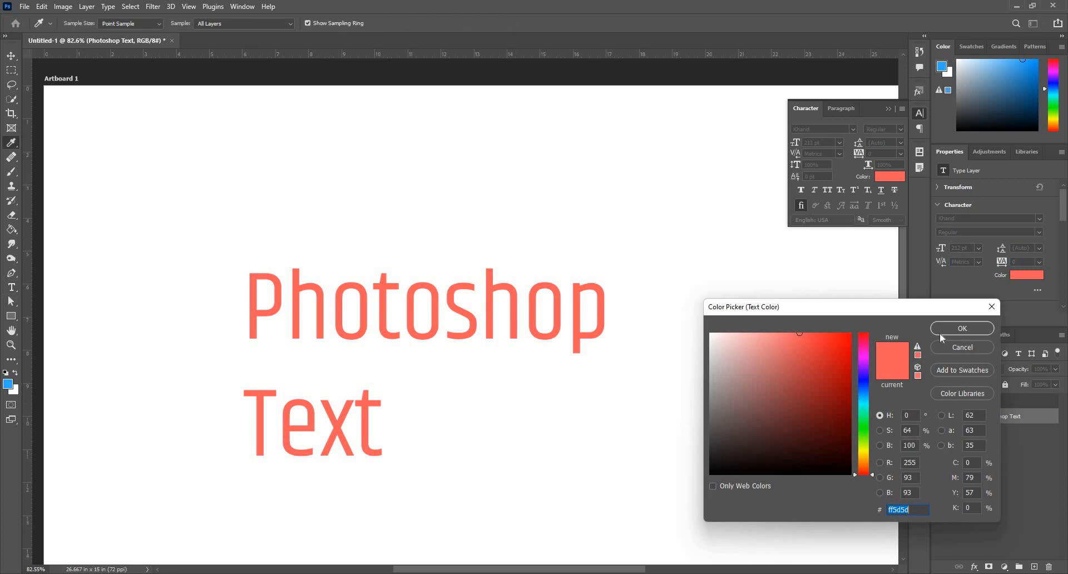
key("Return")
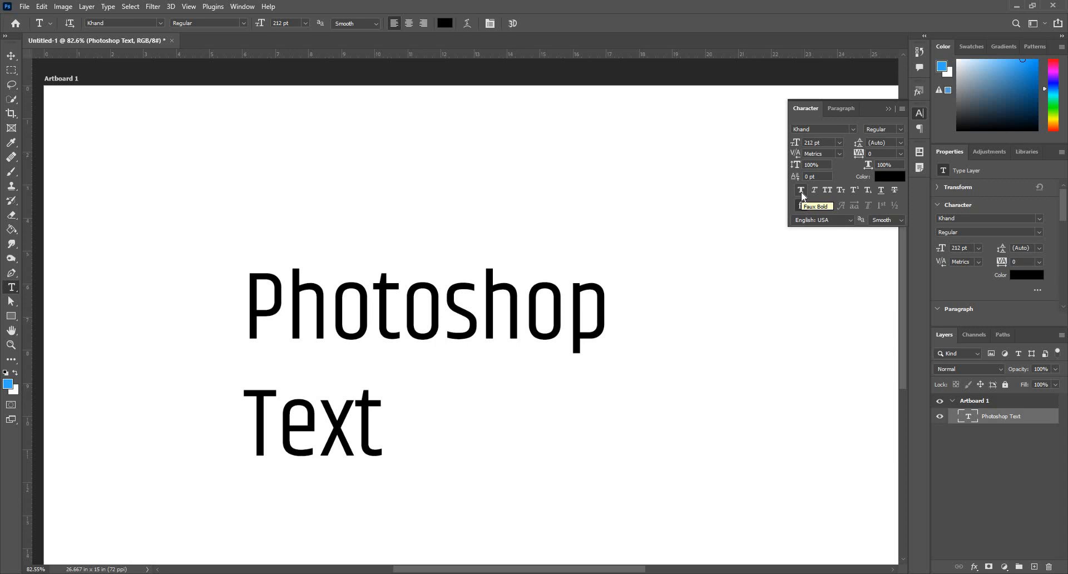
Step: Look through the Khand font styles, then try Faux Bold on the two-line text and switch it off again
left_click(900, 129)
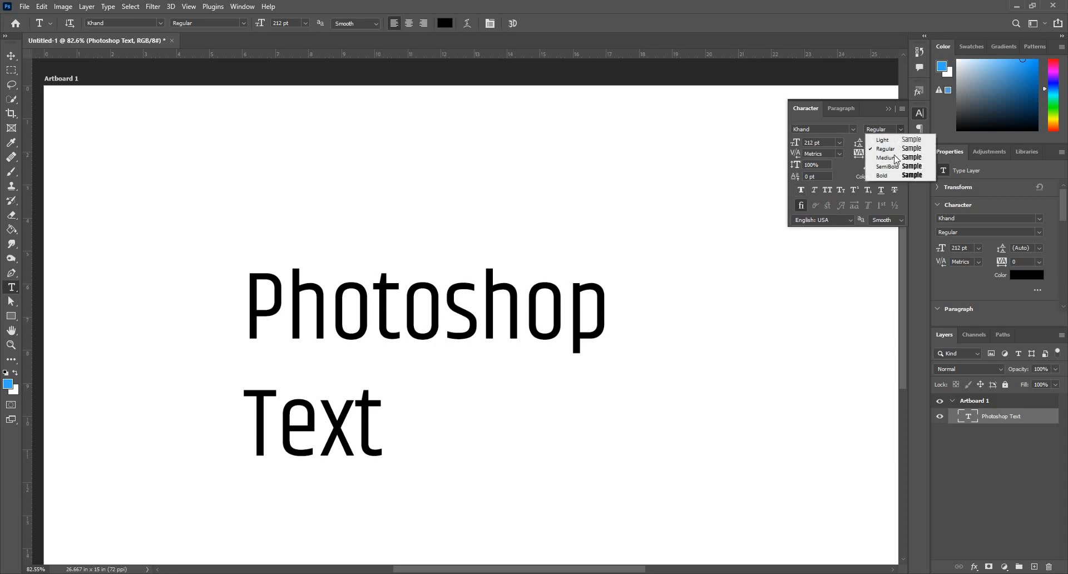
left_click(896, 129)
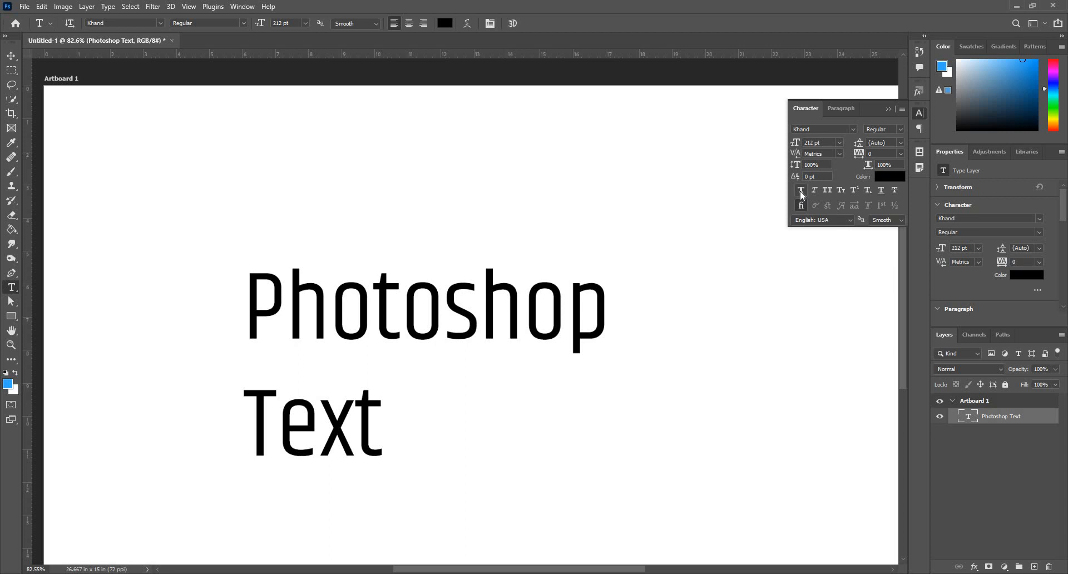
left_click(801, 191)
left_click(801, 191)
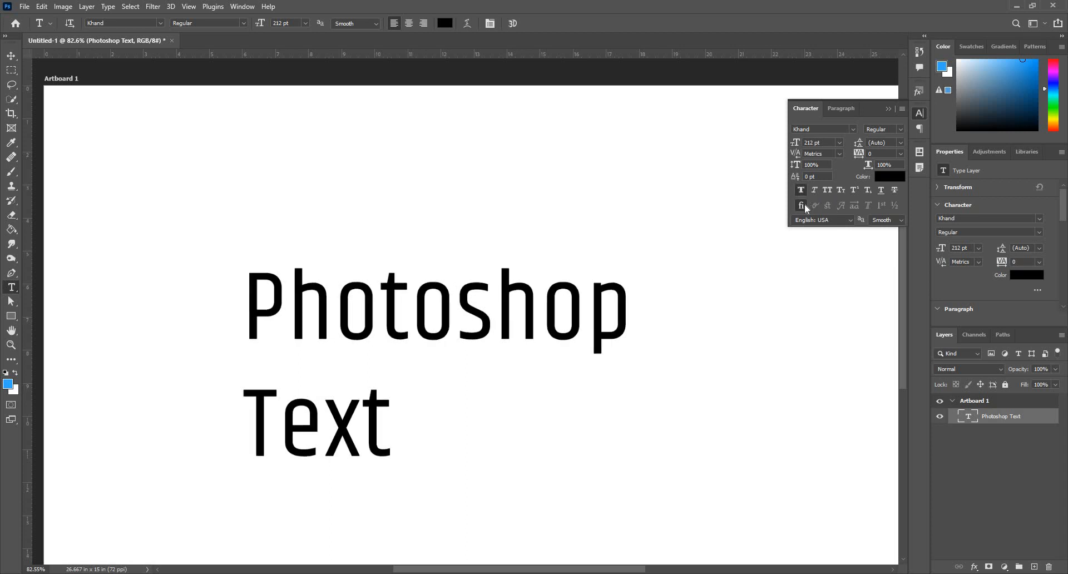
left_click(803, 191)
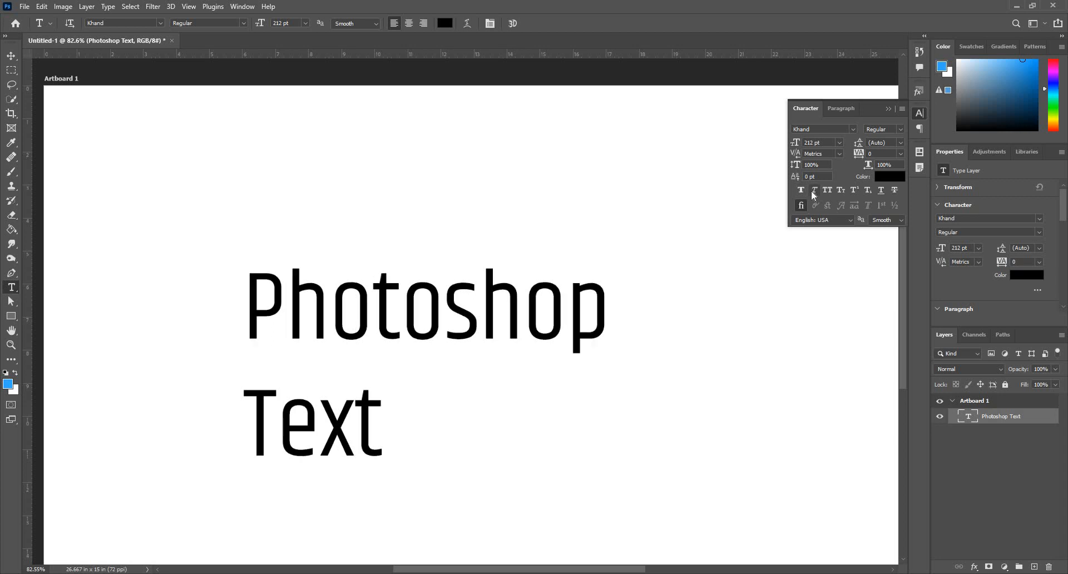
Step: Try Faux Italic on the two-line text and undo it
left_click(814, 192)
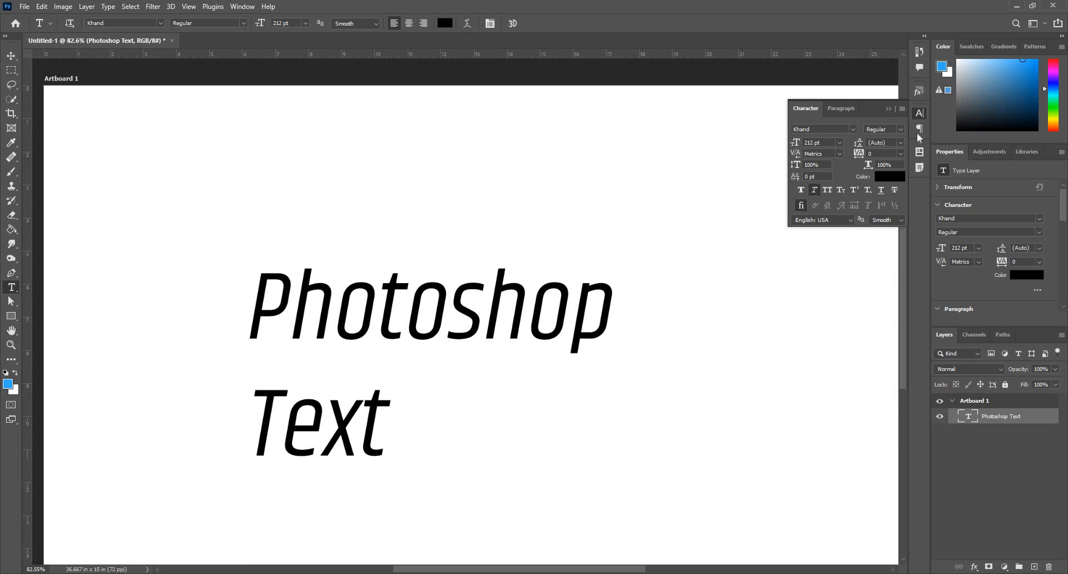
key("ctrl+z")
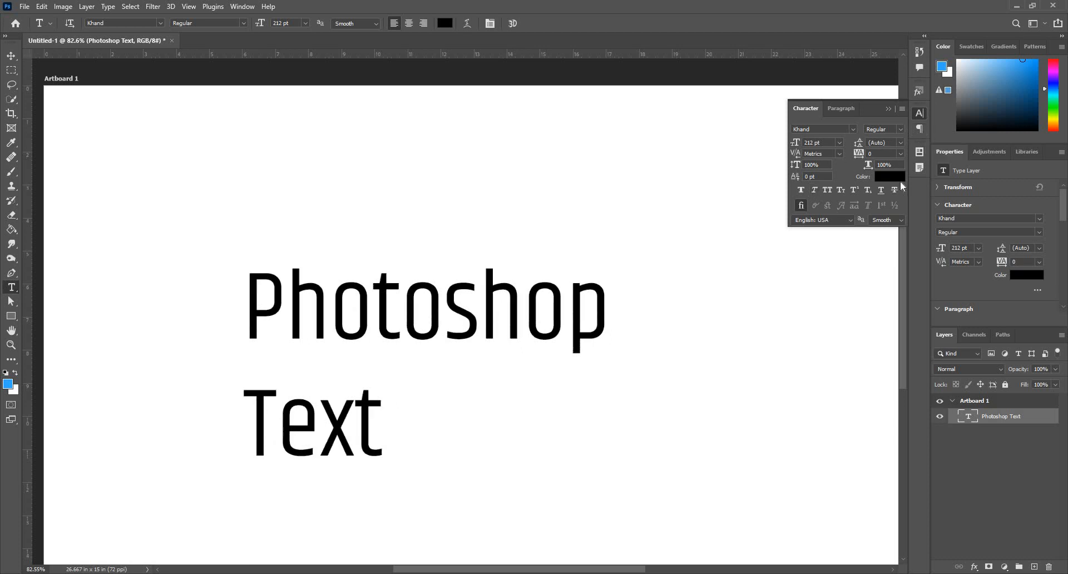
left_click(900, 129)
left_click(809, 188)
left_click(810, 188)
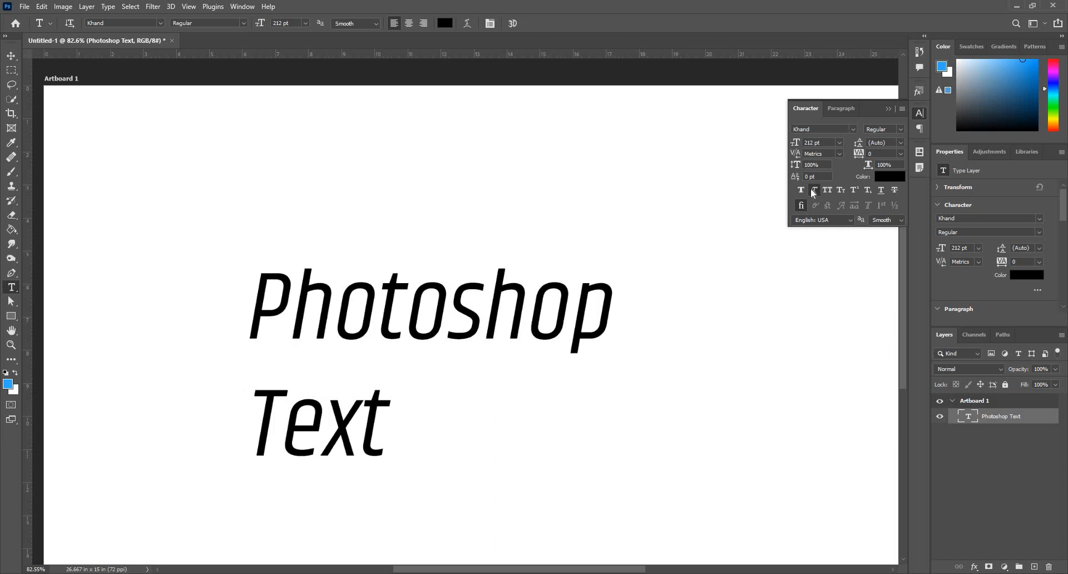
key("ctrl+z")
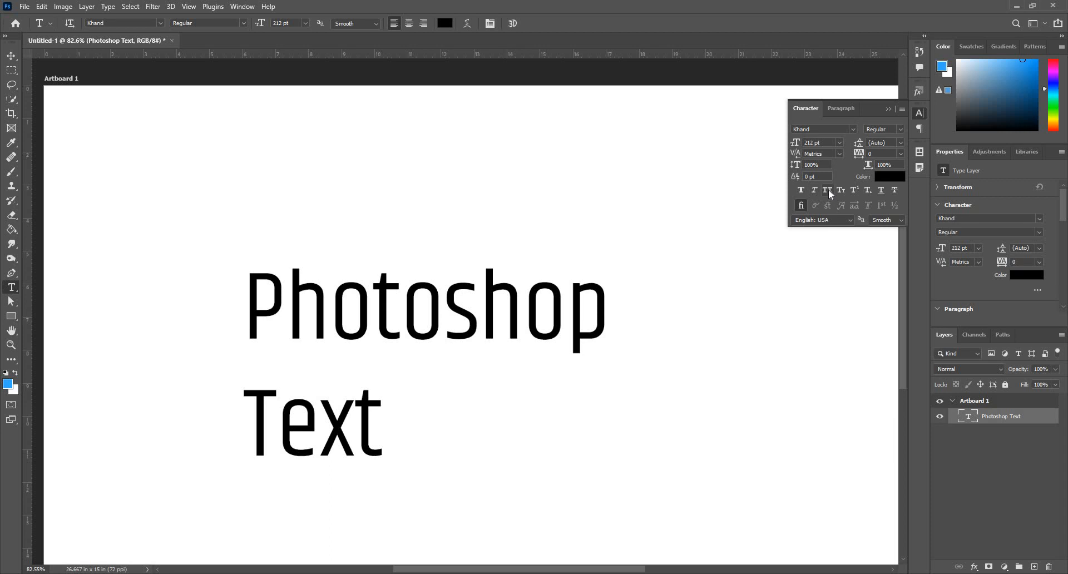
Step: Try All Caps and Small Caps on the two-line text, switching each one off again
left_click(828, 191)
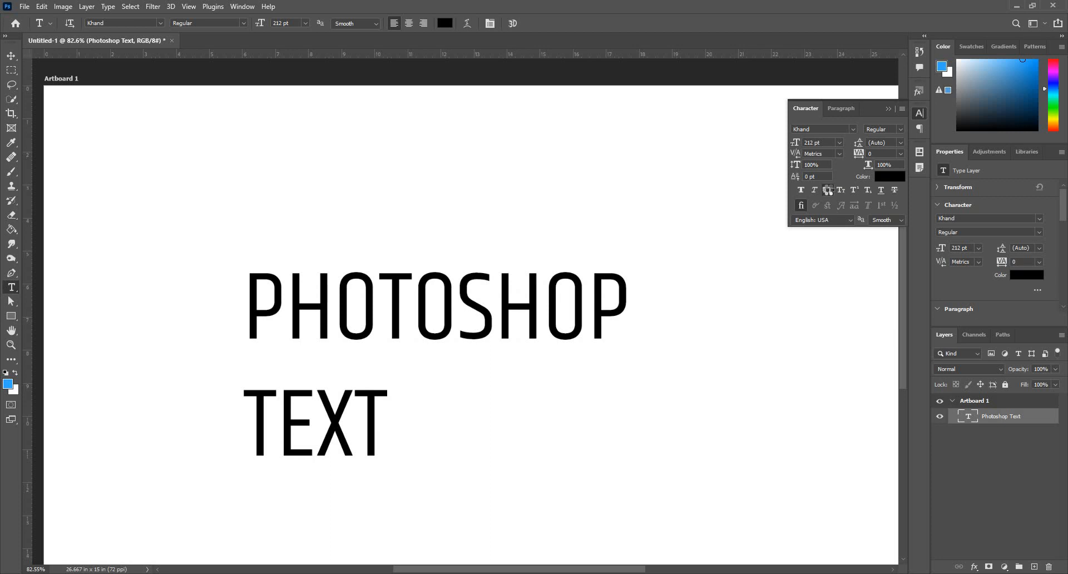
left_click(828, 190)
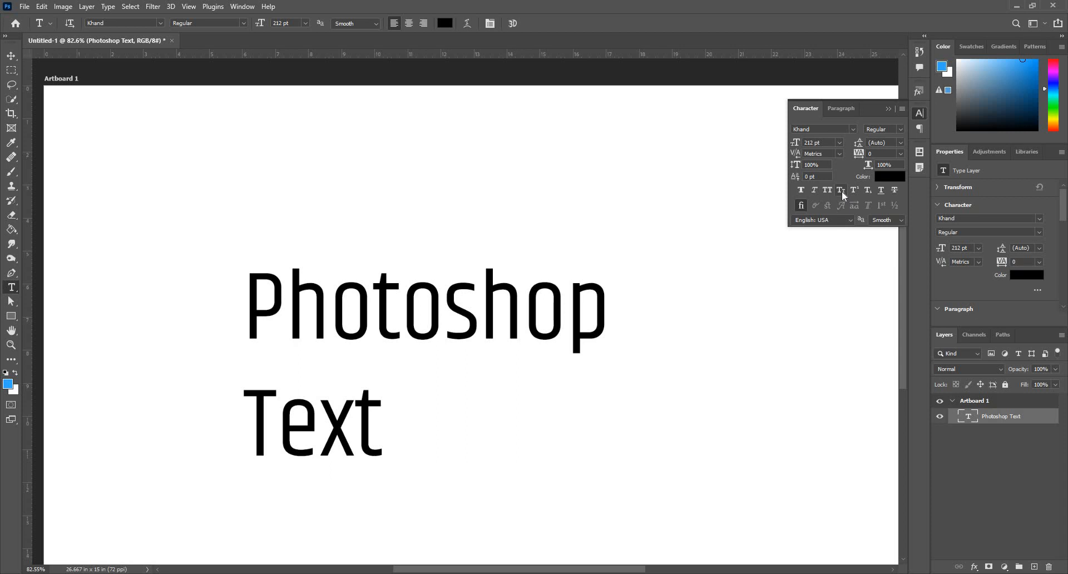
left_click(842, 192)
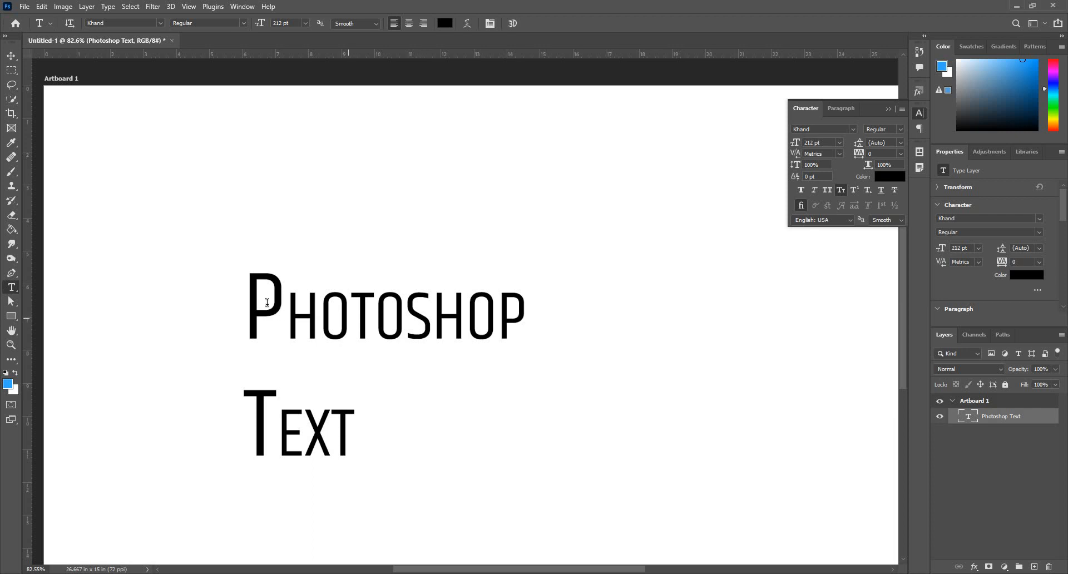
left_click(840, 191)
left_click(841, 192)
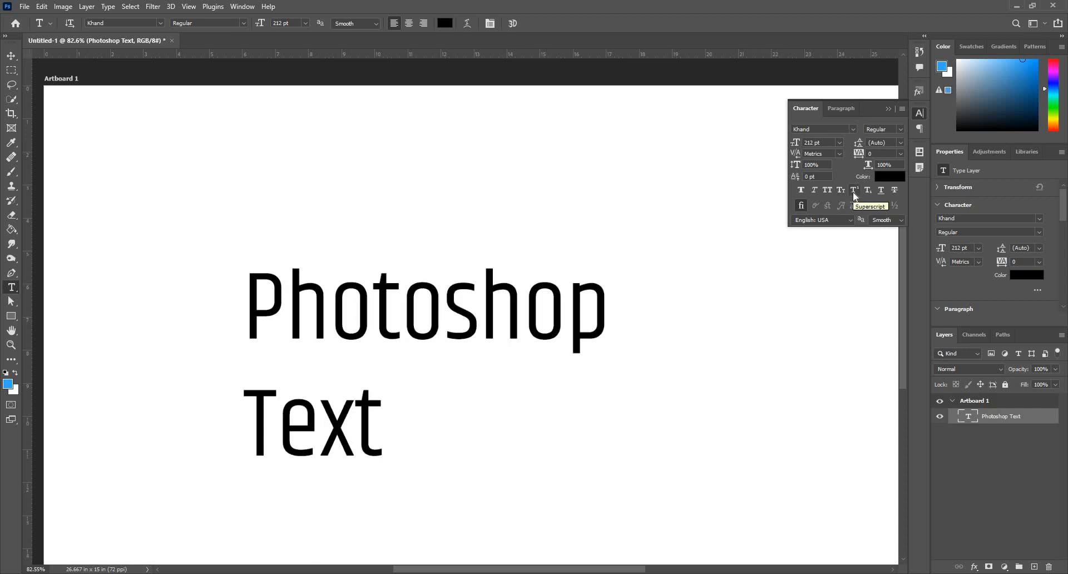
Step: Add a separate text "cm2" above the word Photoshop, with the 2 set as superscript
left_click(463, 201)
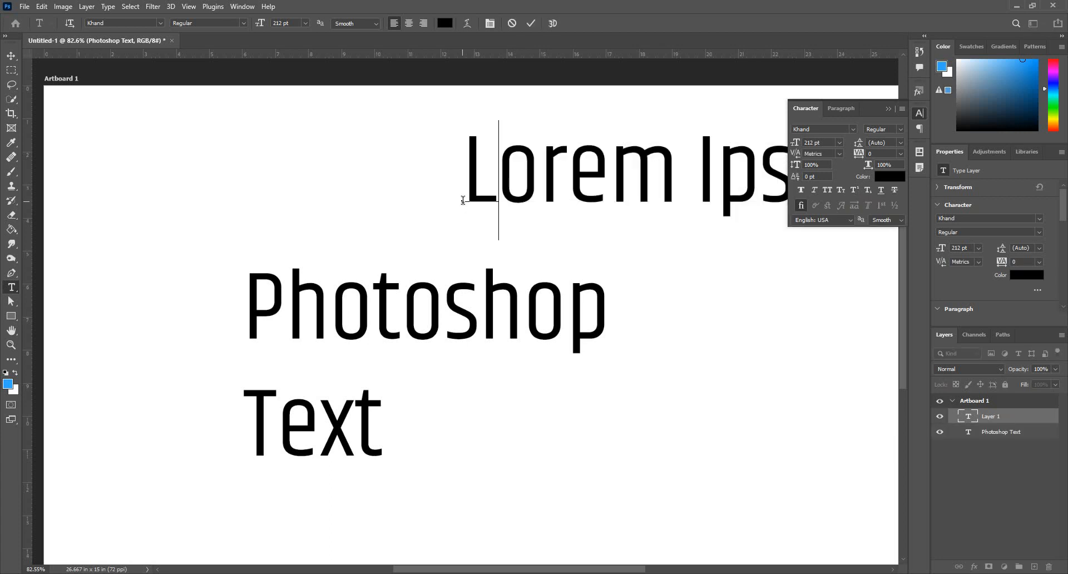
type("cm2")
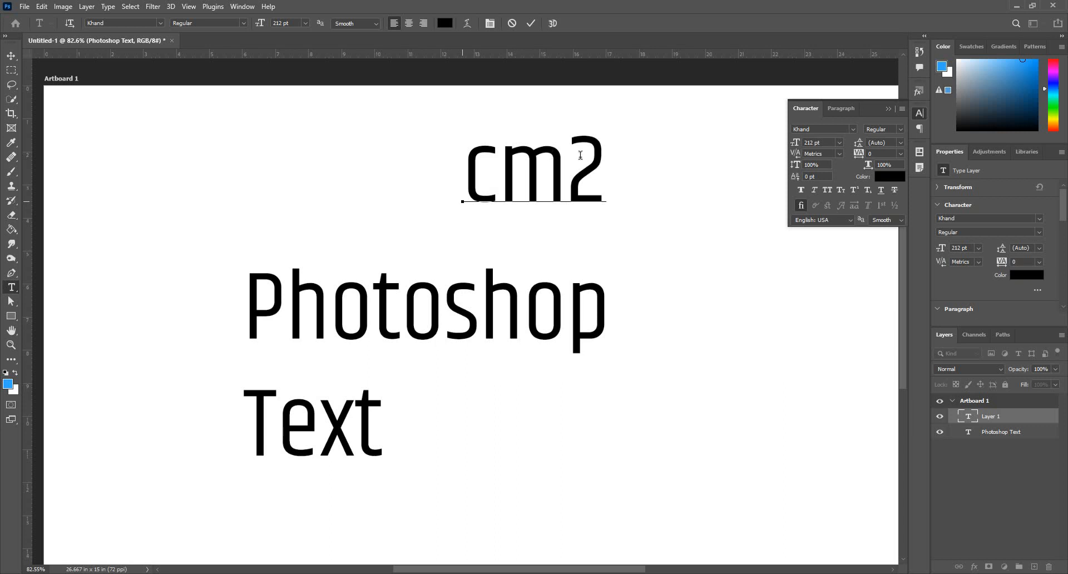
key("shift+Right")
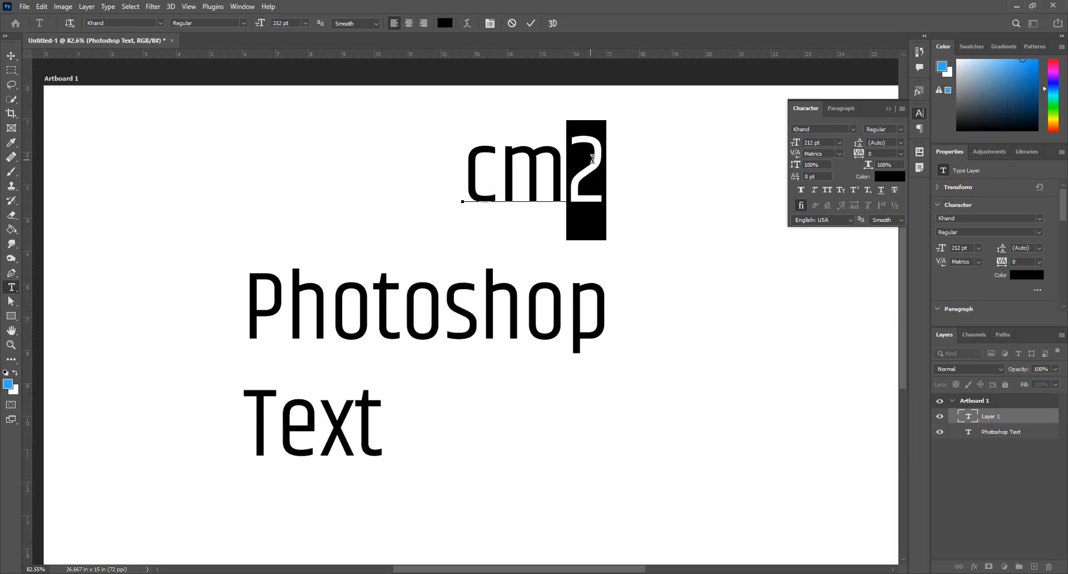
left_click(856, 193)
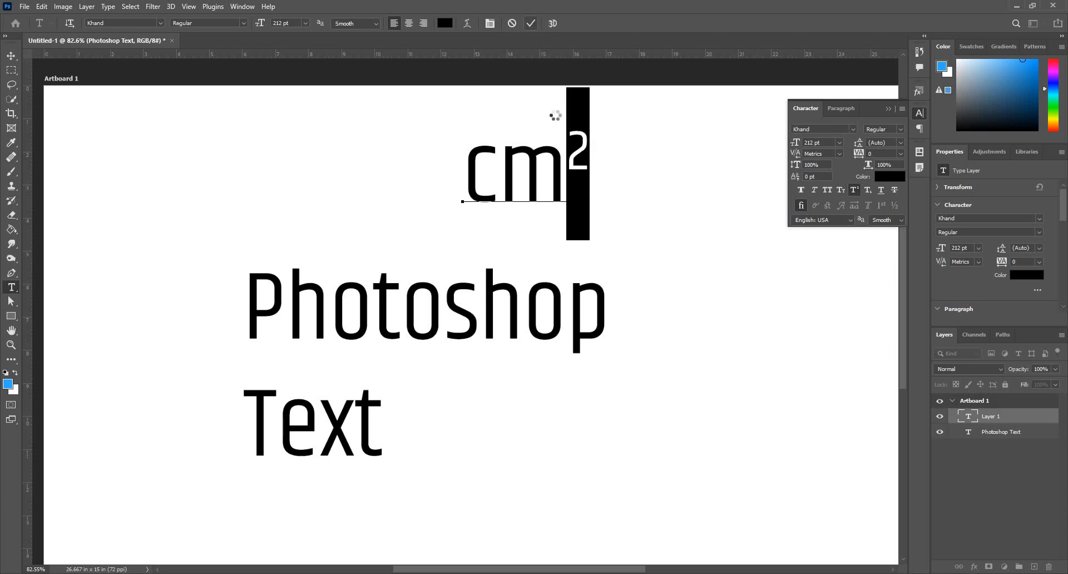
key("ctrl+Return")
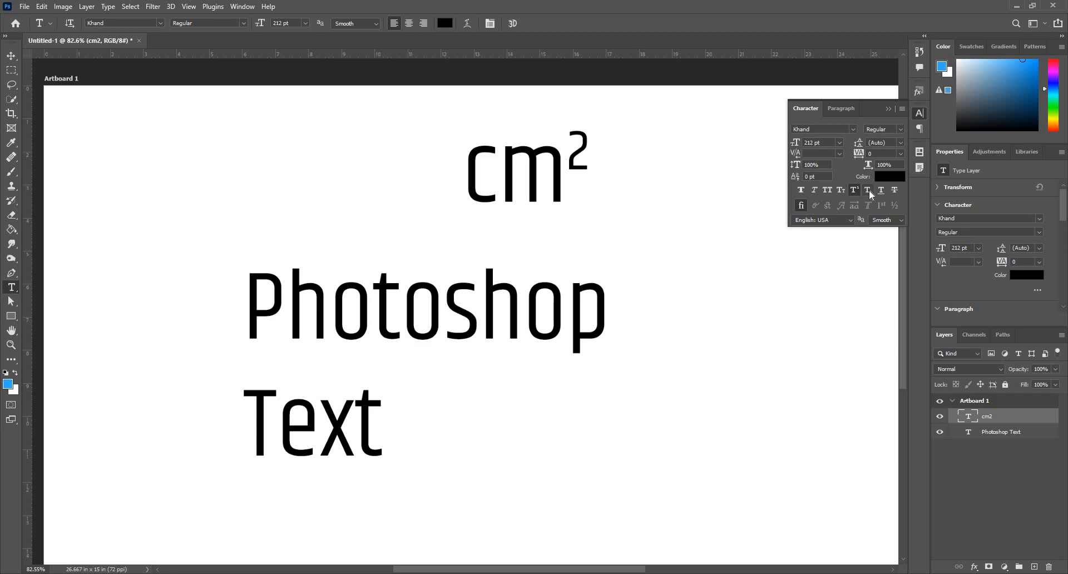
Step: Add another text layer reading "H2O" in capitals beside the cm2 text
left_click(618, 229)
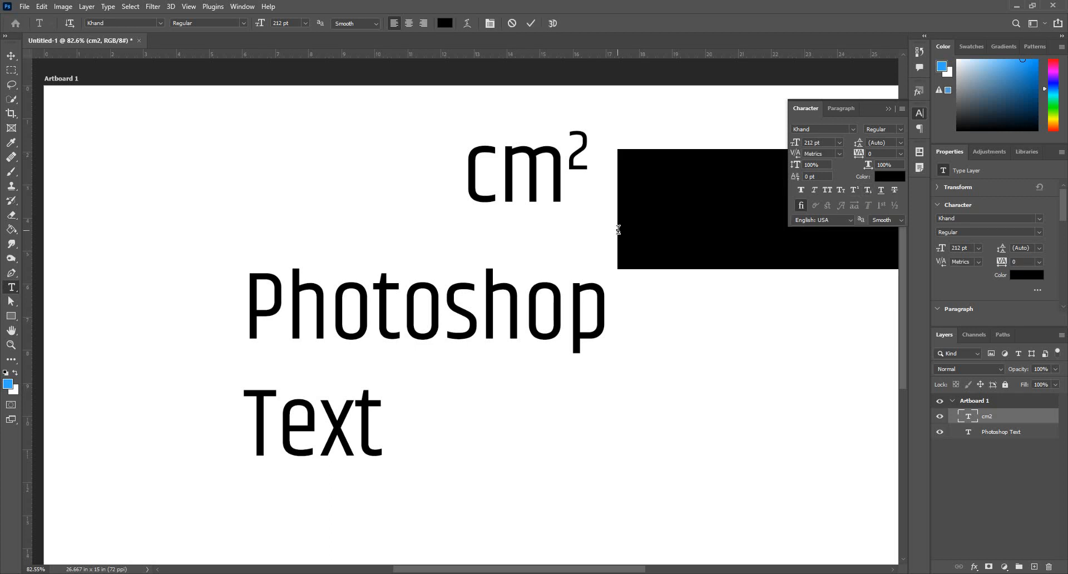
type("h")
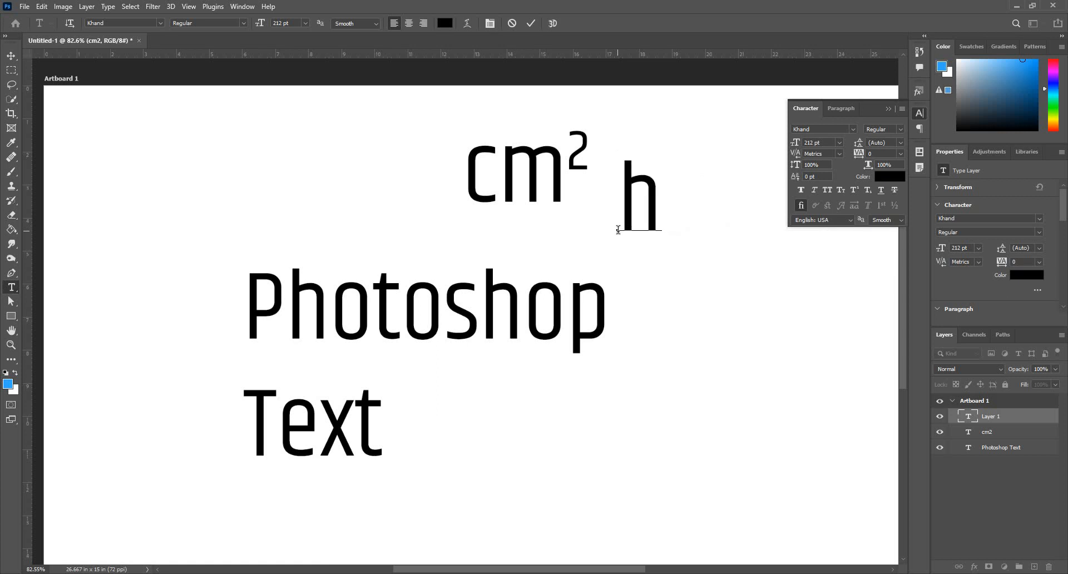
type("2")
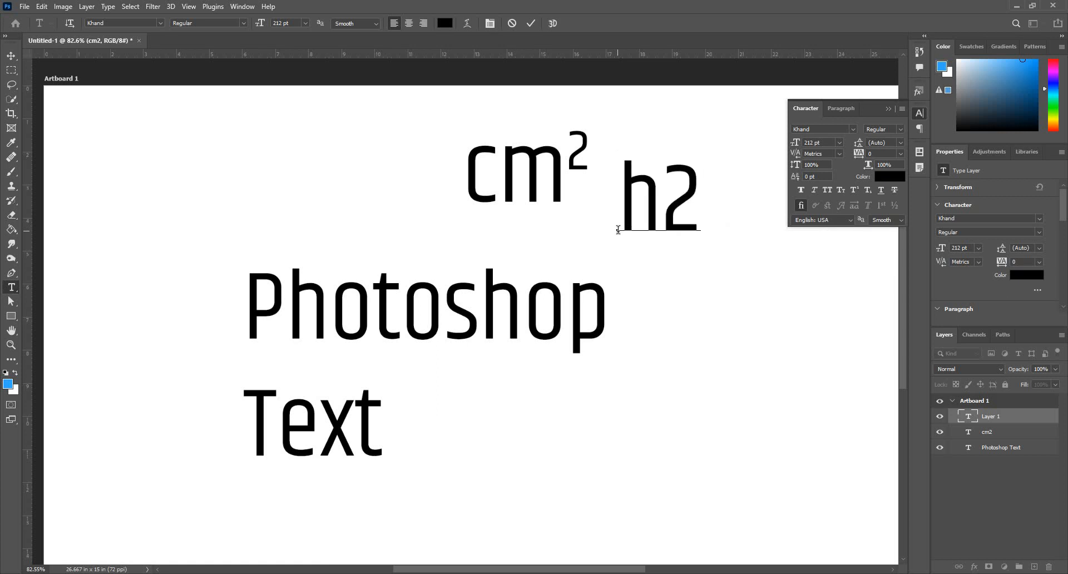
type("o")
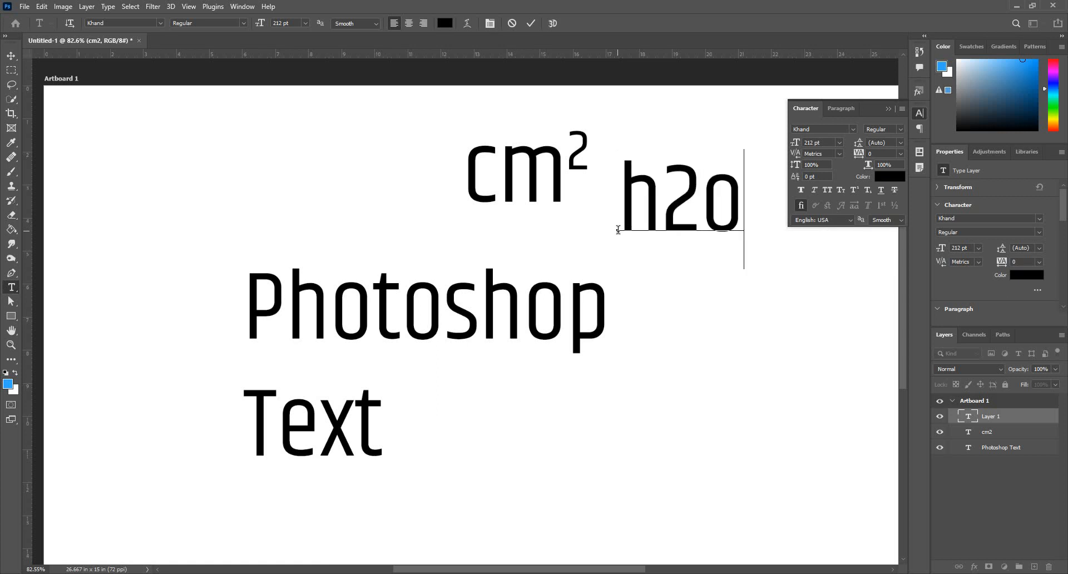
key("BackSpace")
key("BackSpace")
key("BackSpace")
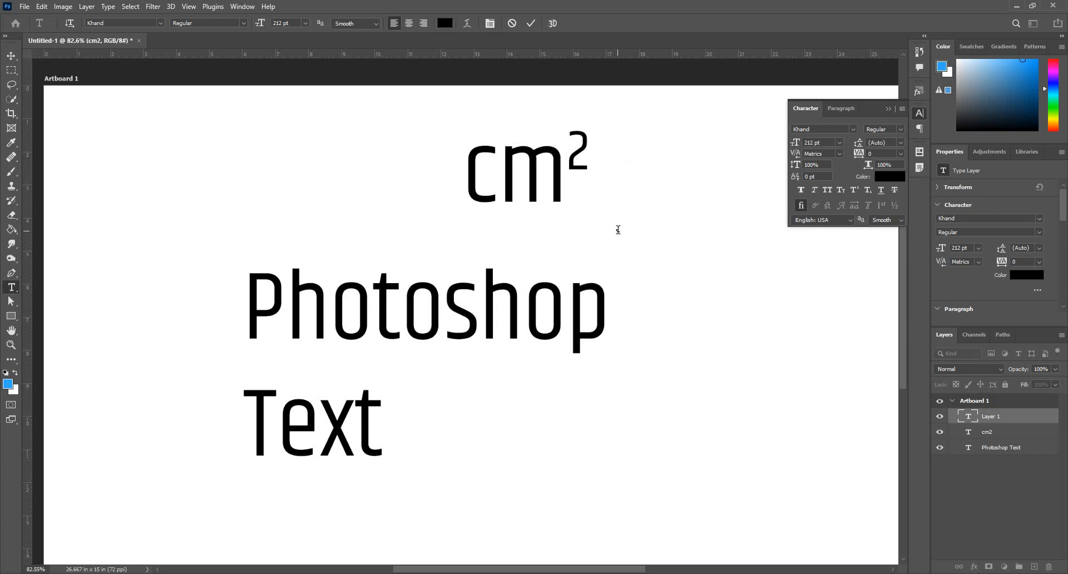
type("H2O")
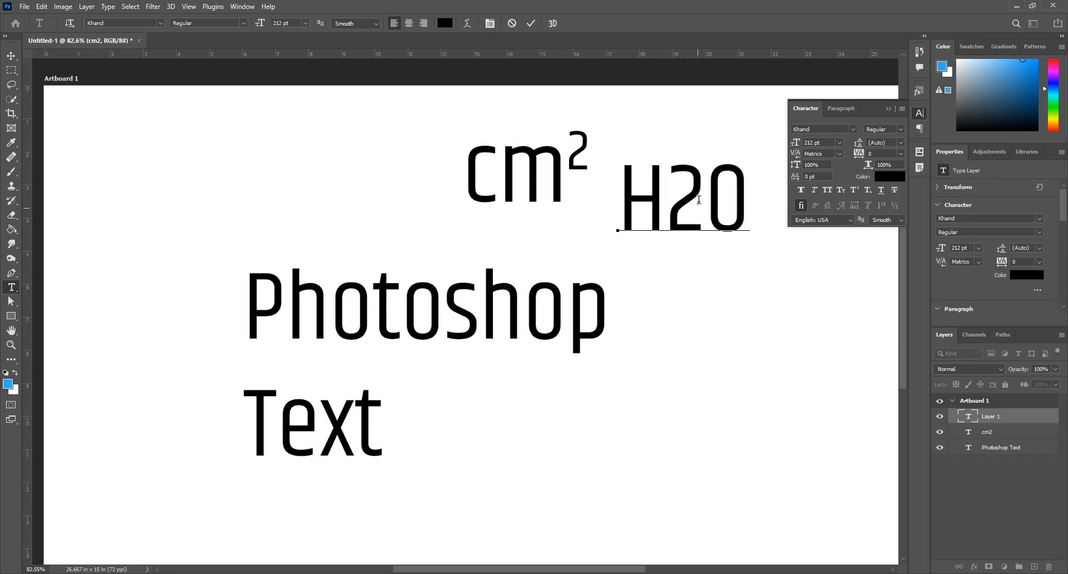
Step: Set the 2 in the H2O text as subscript and commit the edit
key("Left")
key("shift+Left")
left_click(867, 190)
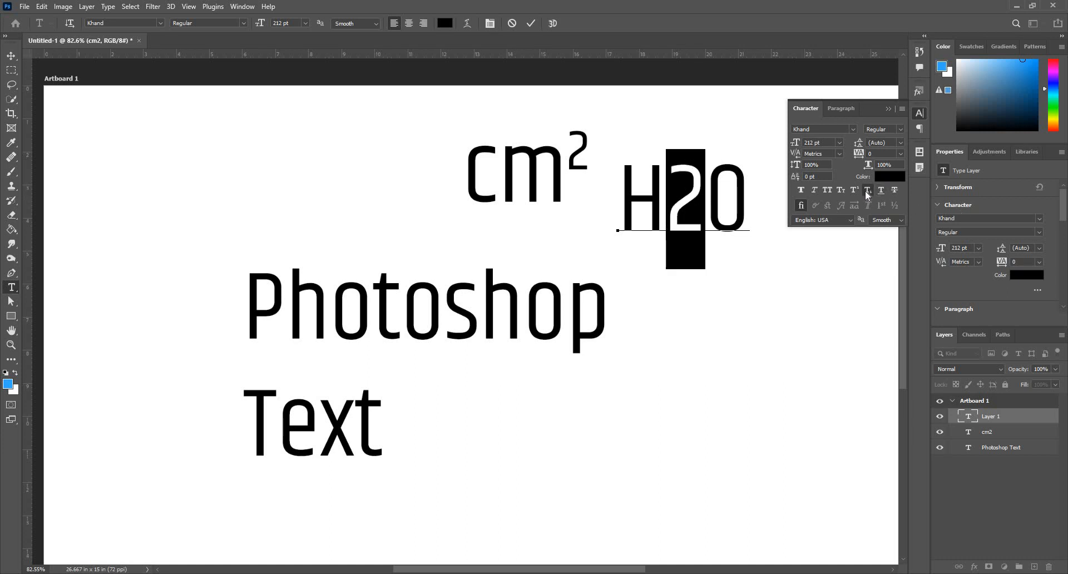
left_click(532, 24)
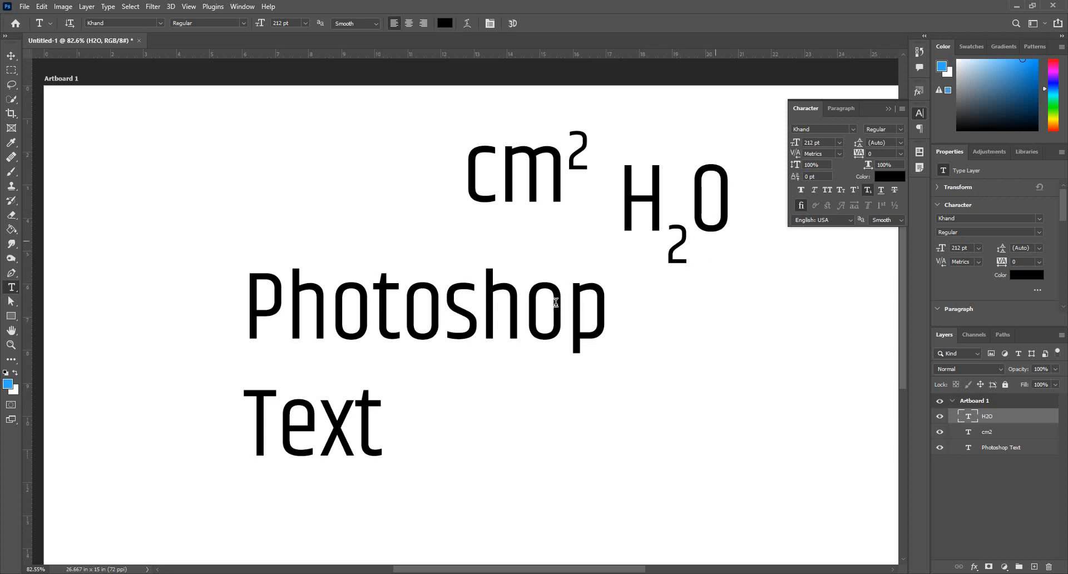
Step: Try Underline and Strikethrough on the Photoshop Text layer, then switch both off
key("v")
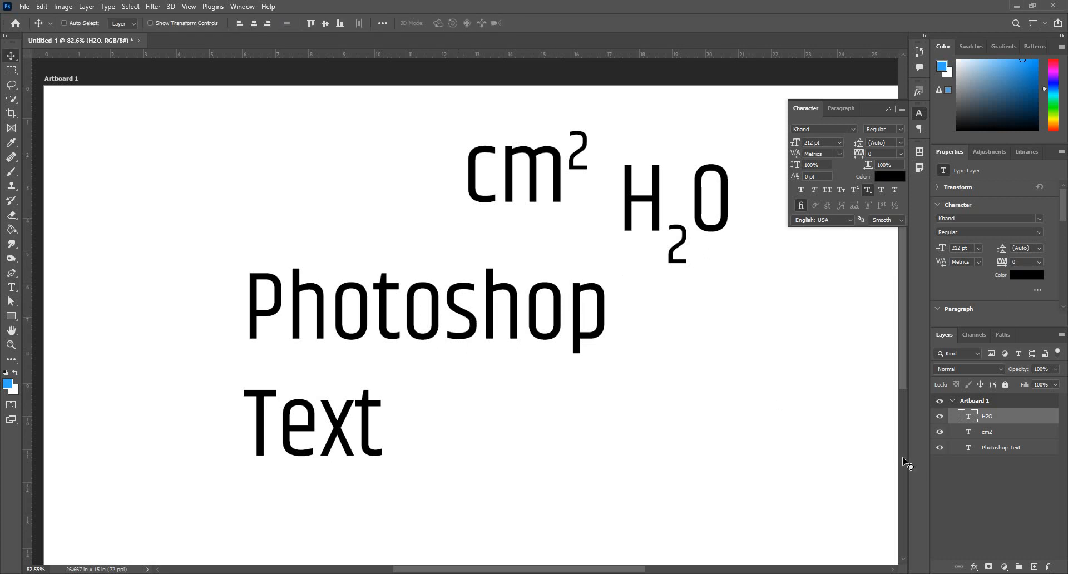
left_click(989, 451)
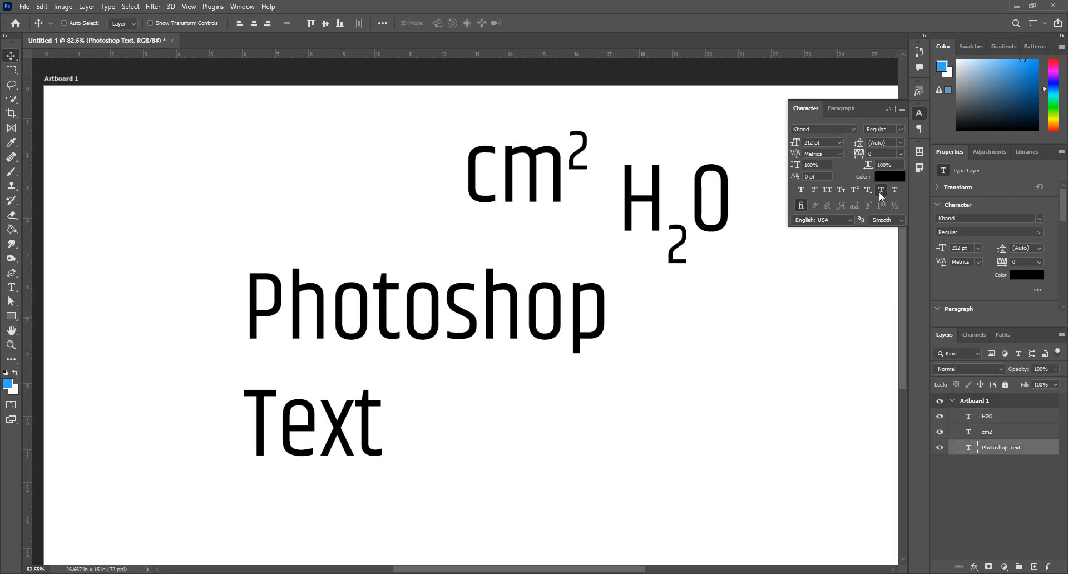
left_click(881, 191)
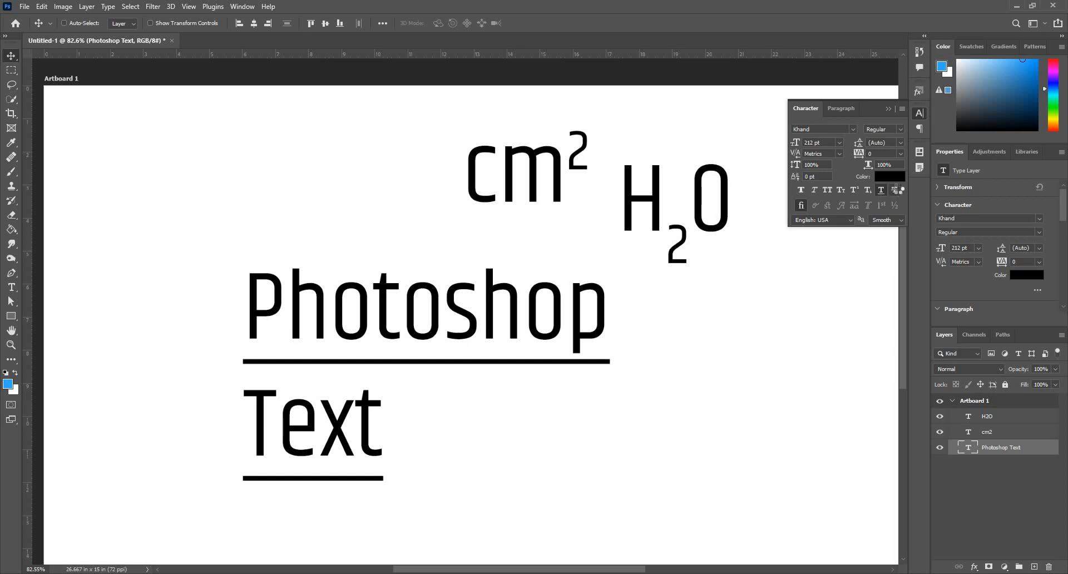
left_click(898, 189)
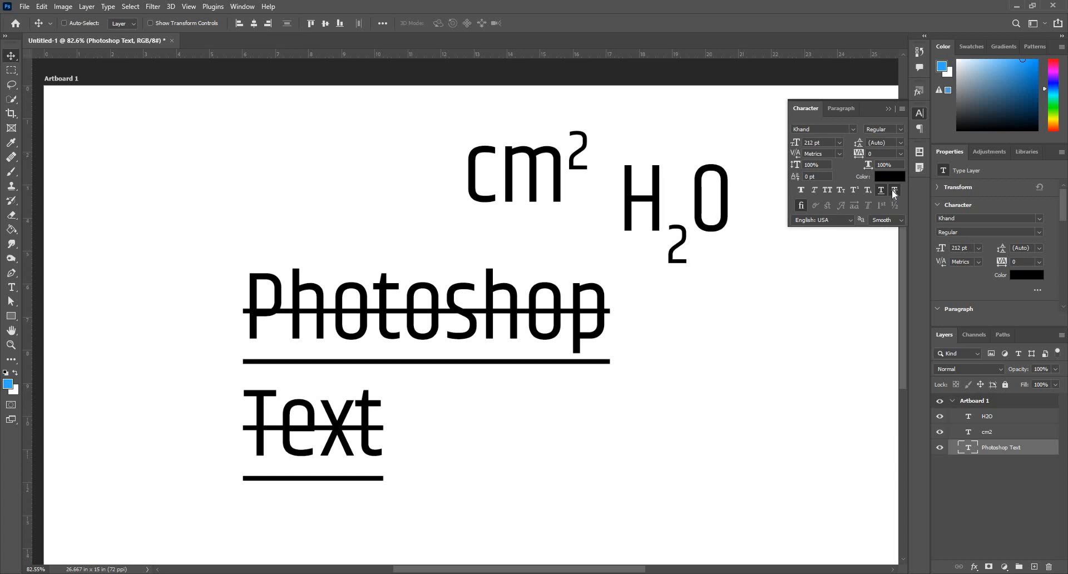
left_click(883, 190)
left_click(894, 190)
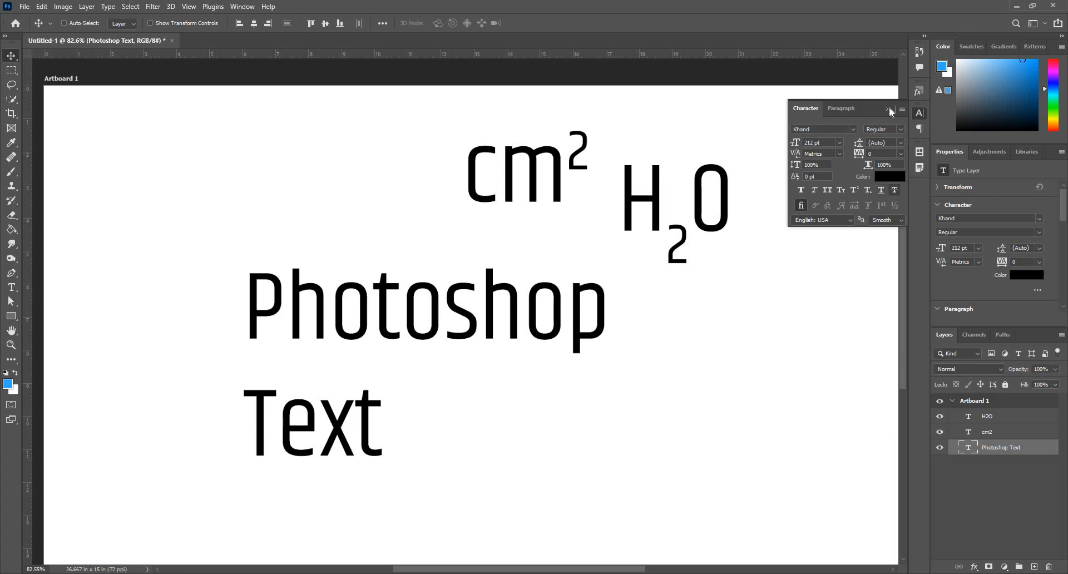
Step: Delete the H2O and cm2 text layers together
left_click(981, 423)
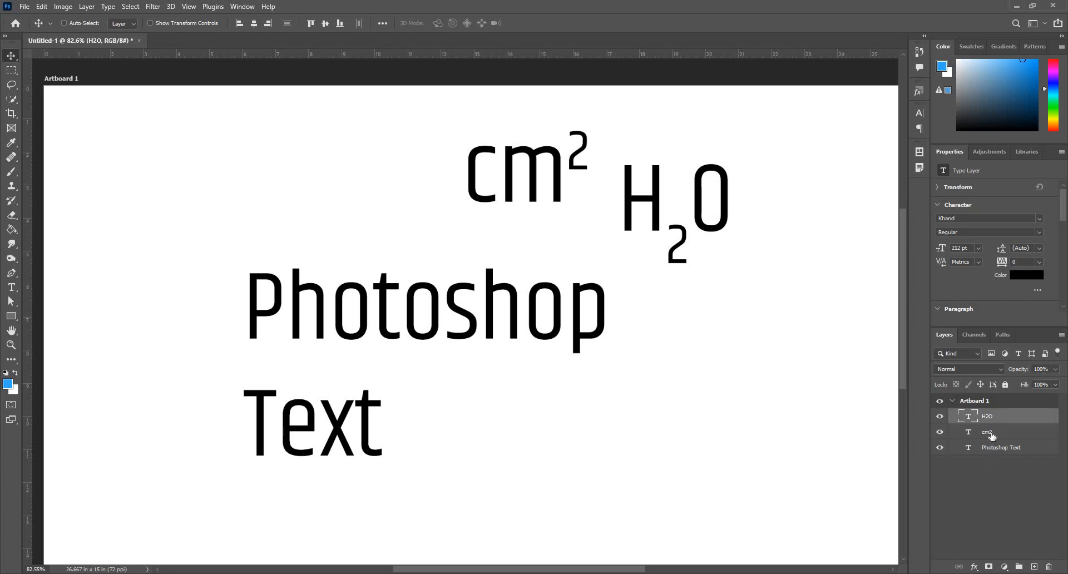
left_click(992, 433, "ctrl")
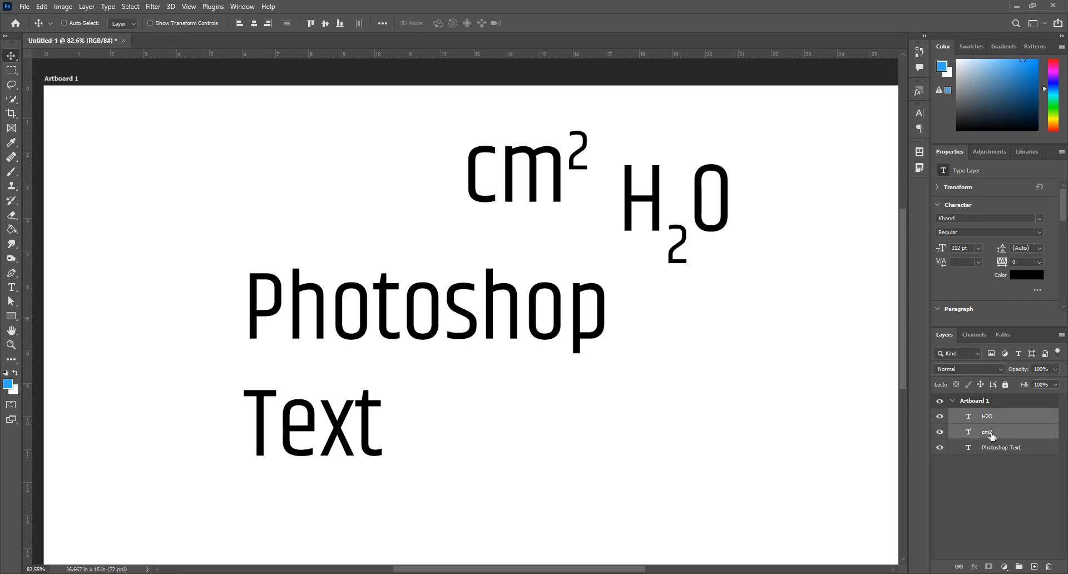
key("Delete")
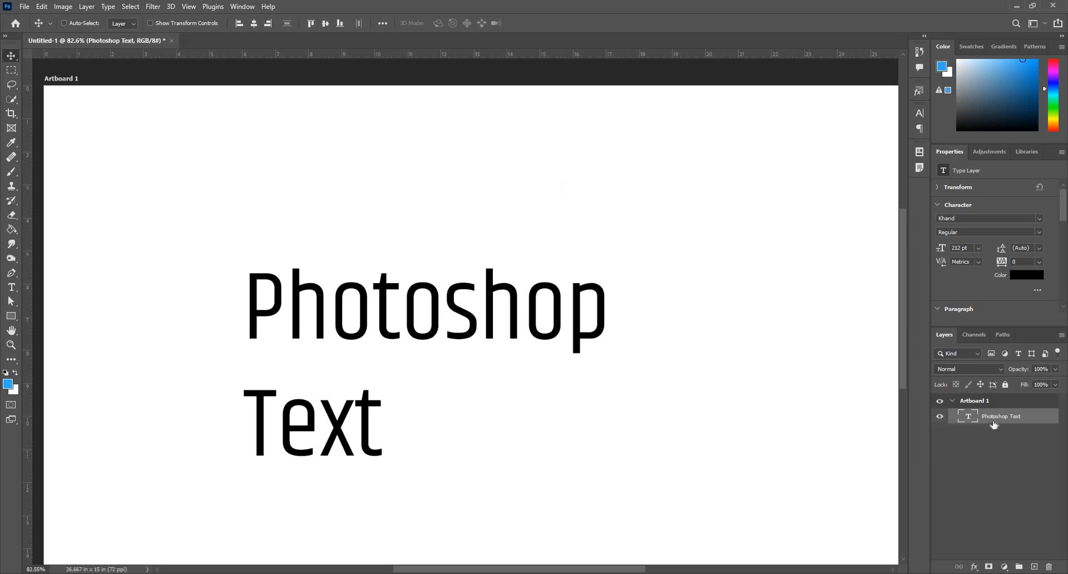